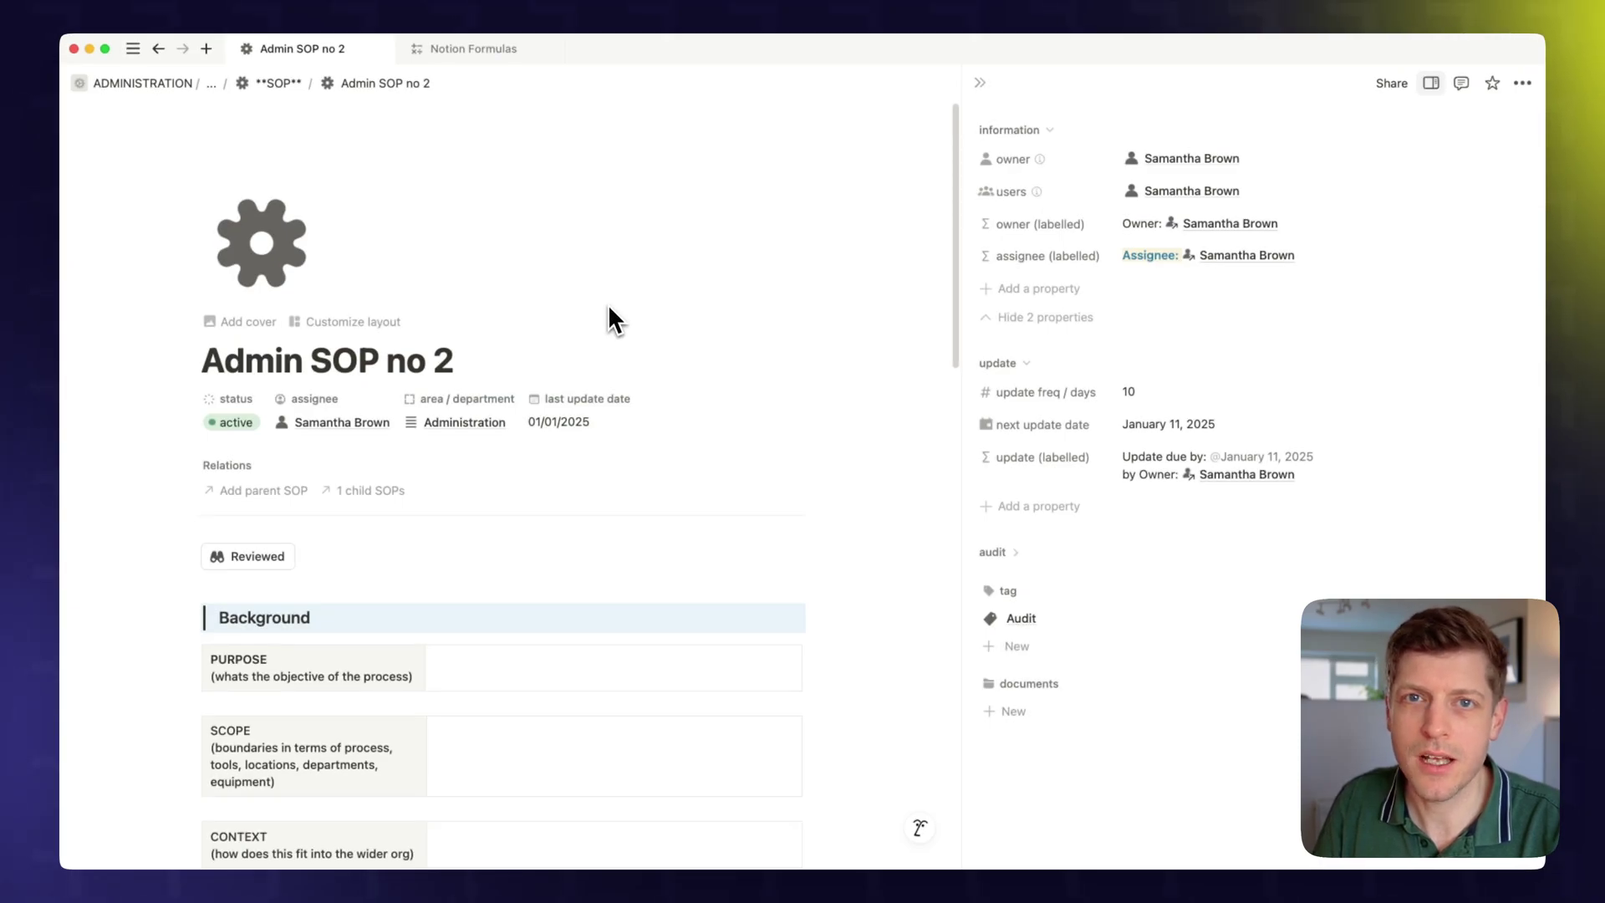
Examine the first example on the Notion Formulas page, which adds a text label to the owner field
{"action": "left_click", "coordinate": [493, 52]}
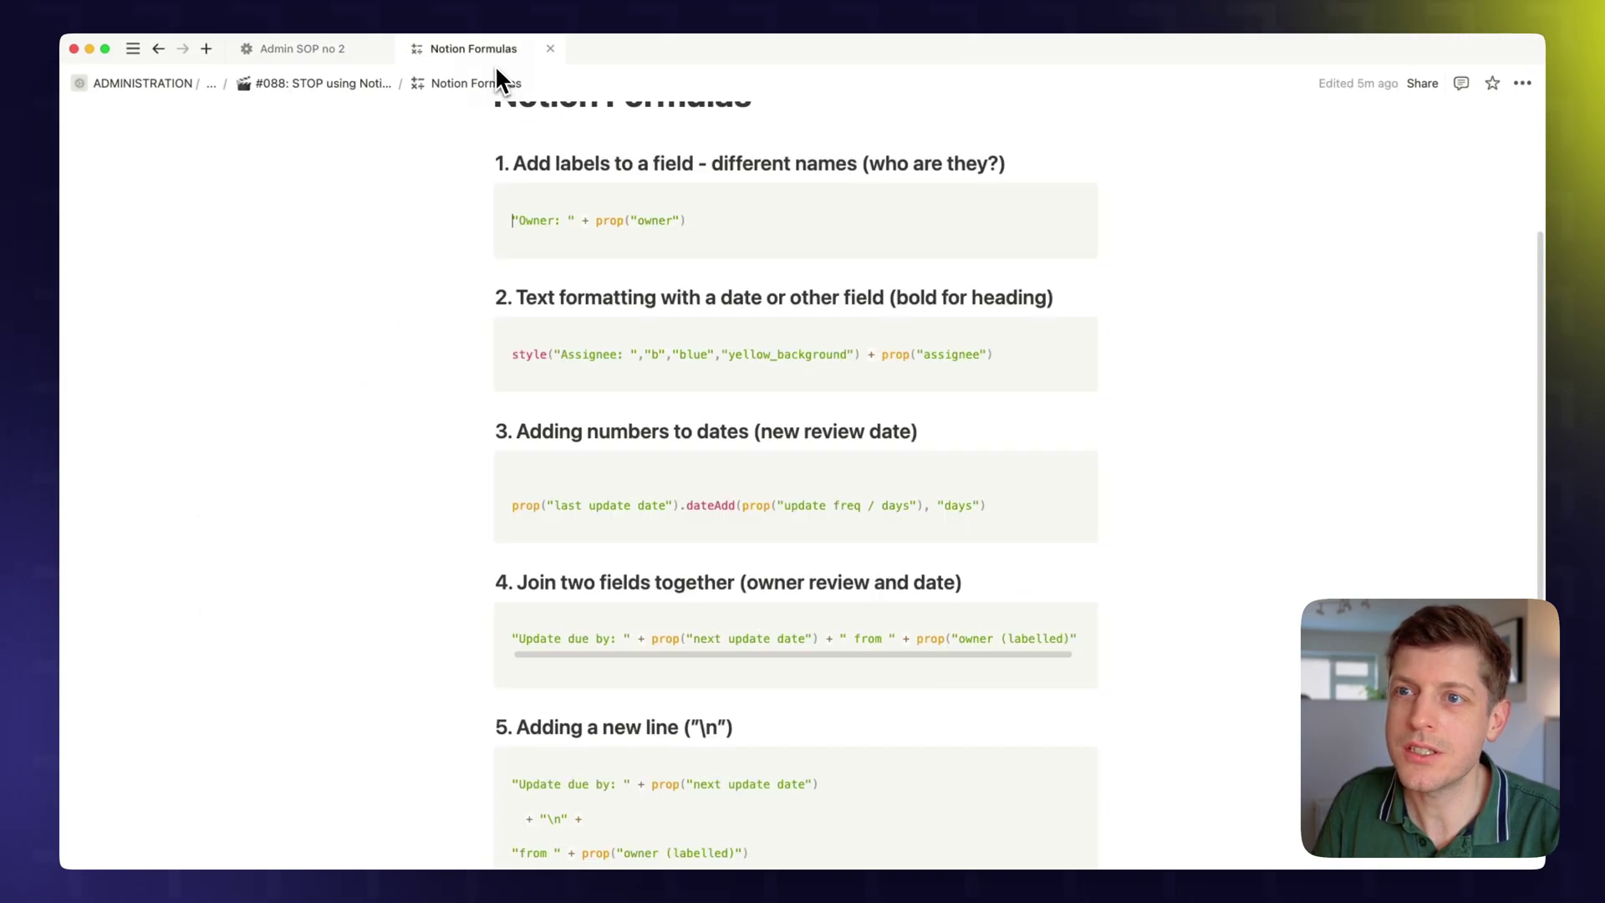
{"action": "left_click_drag", "start_coordinate": [508, 222], "coordinate": [529, 230]}
{"action": "left_click", "coordinate": [526, 231]}
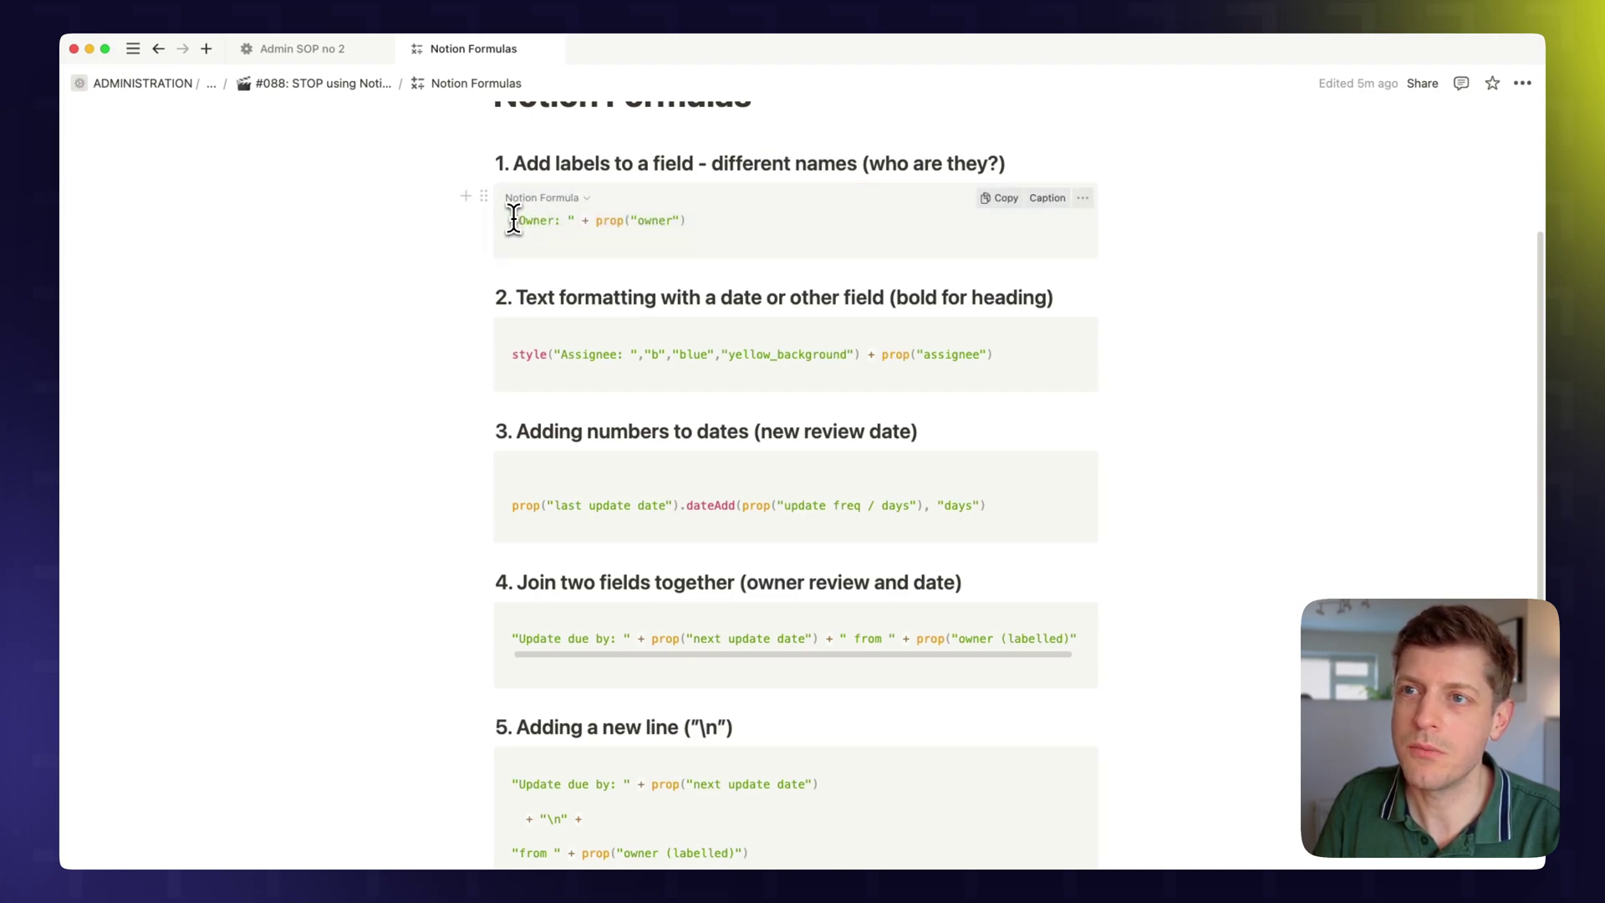
{"action": "left_click_drag", "start_coordinate": [520, 219], "coordinate": [595, 218]}
{"action": "left_click", "coordinate": [594, 219]}
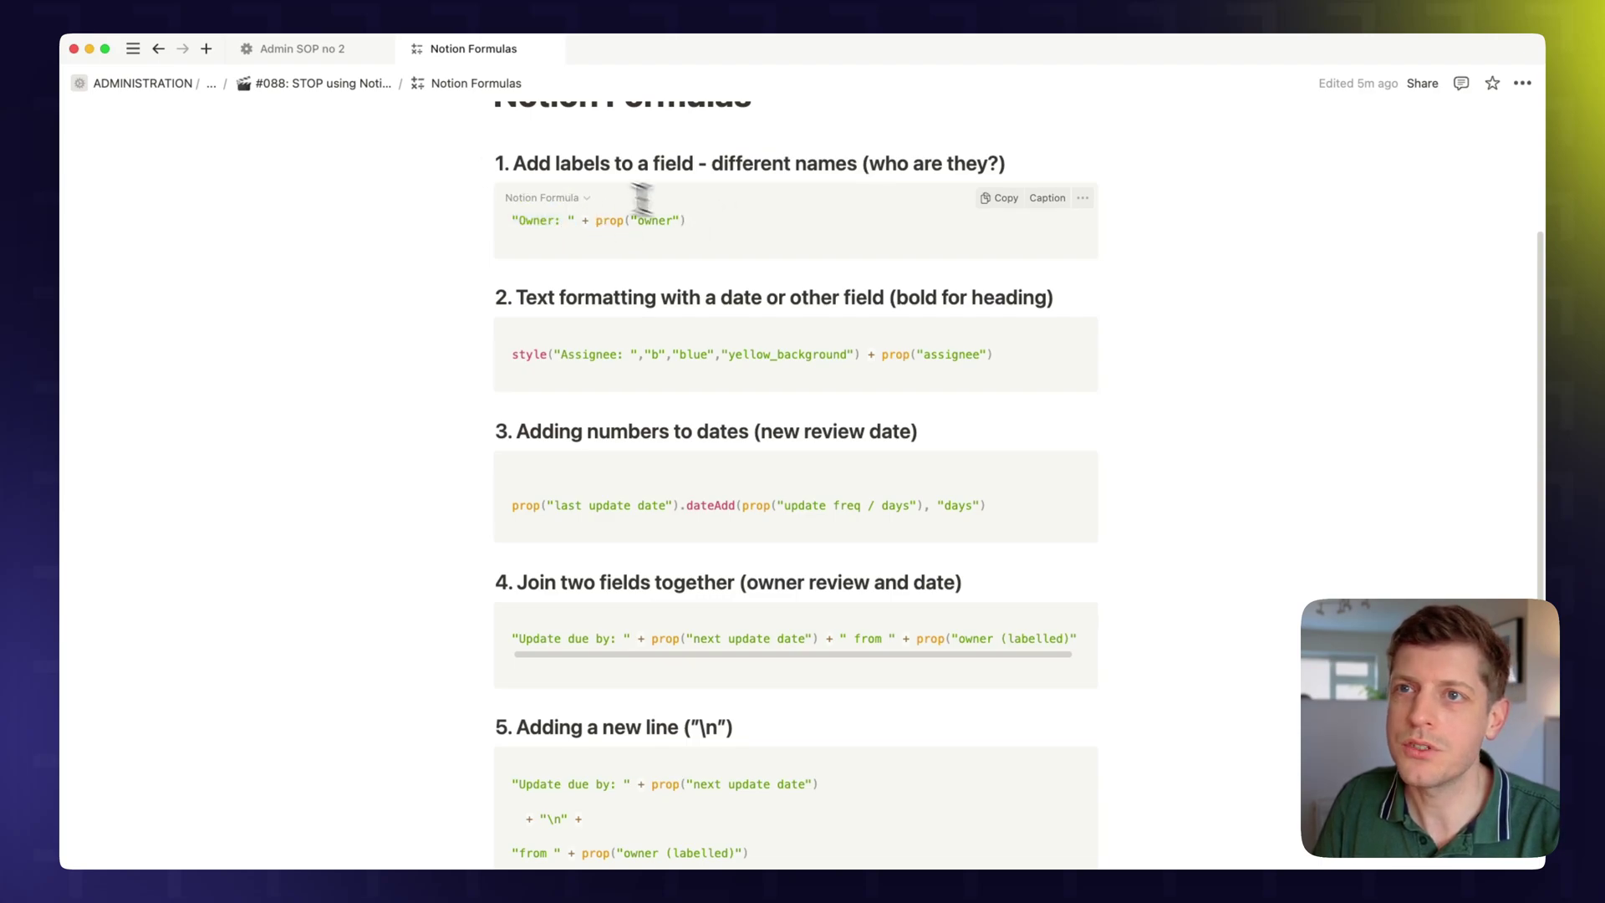
Add a Formula property named "owner (label)" to the information section of the Admin SOP no 2 page
{"action": "left_click", "coordinate": [315, 50]}
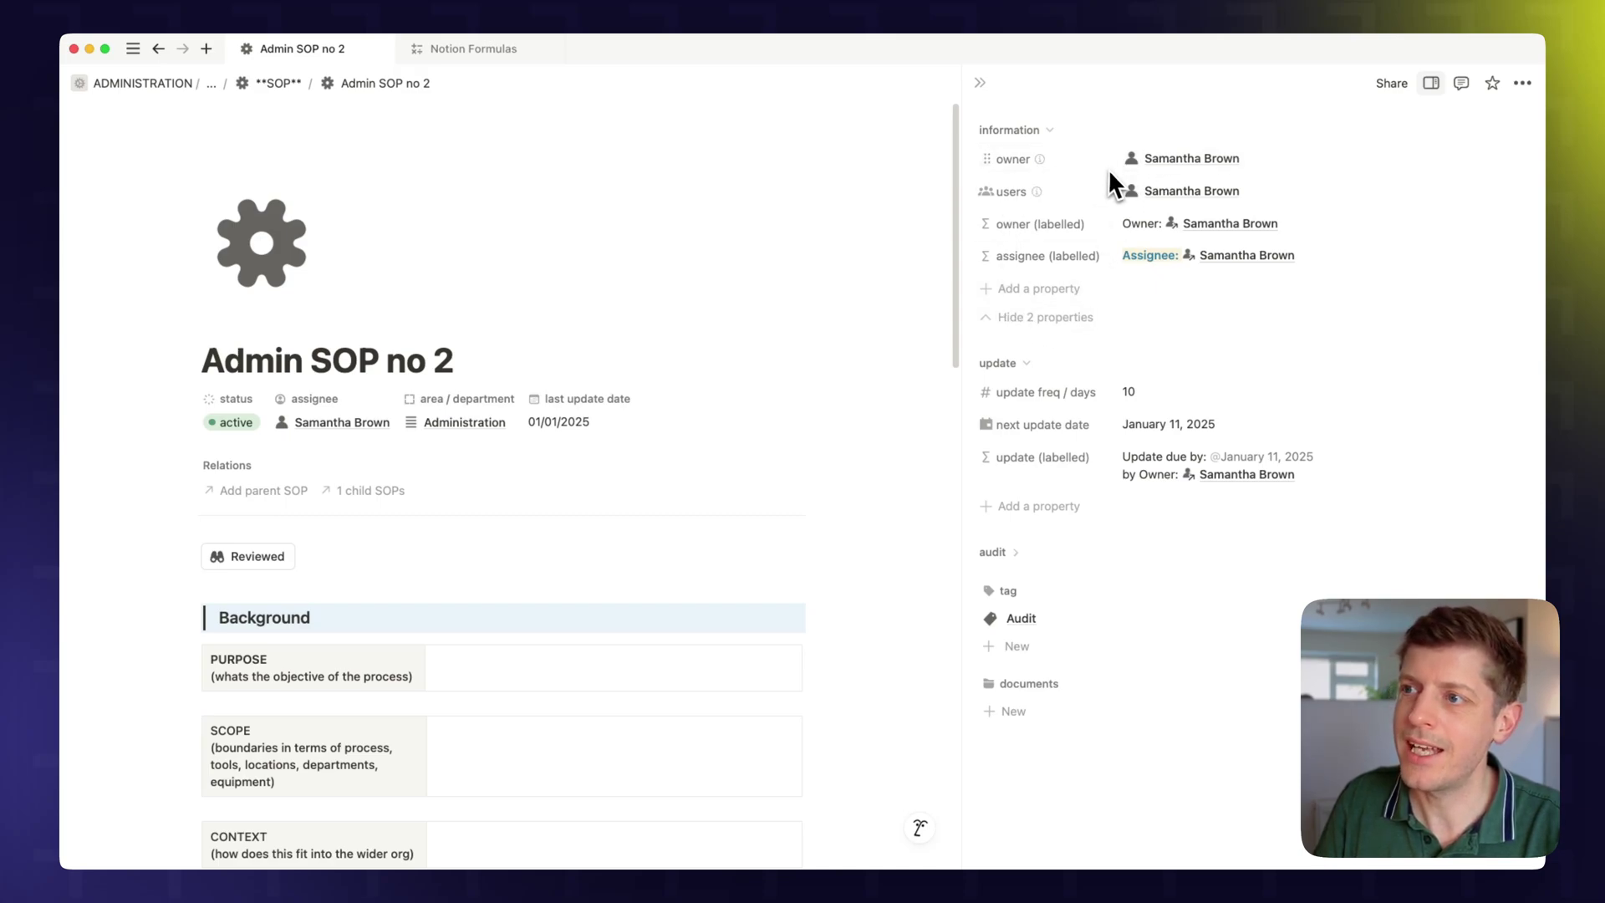
{"action": "left_click", "coordinate": [1012, 291]}
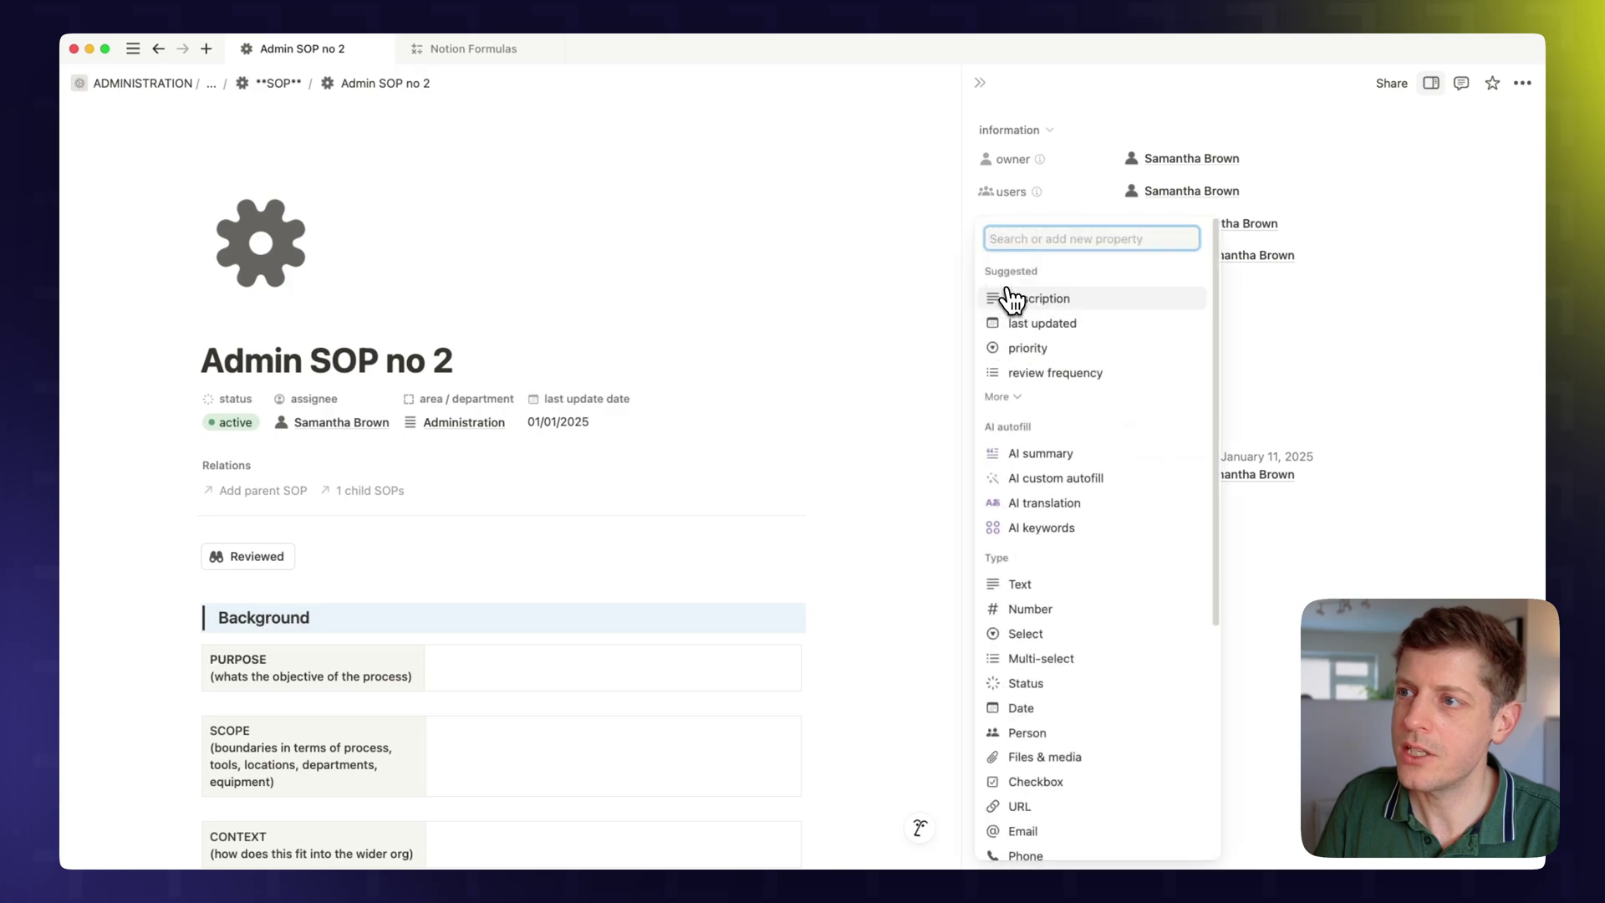
{"action": "type", "text": "form"}
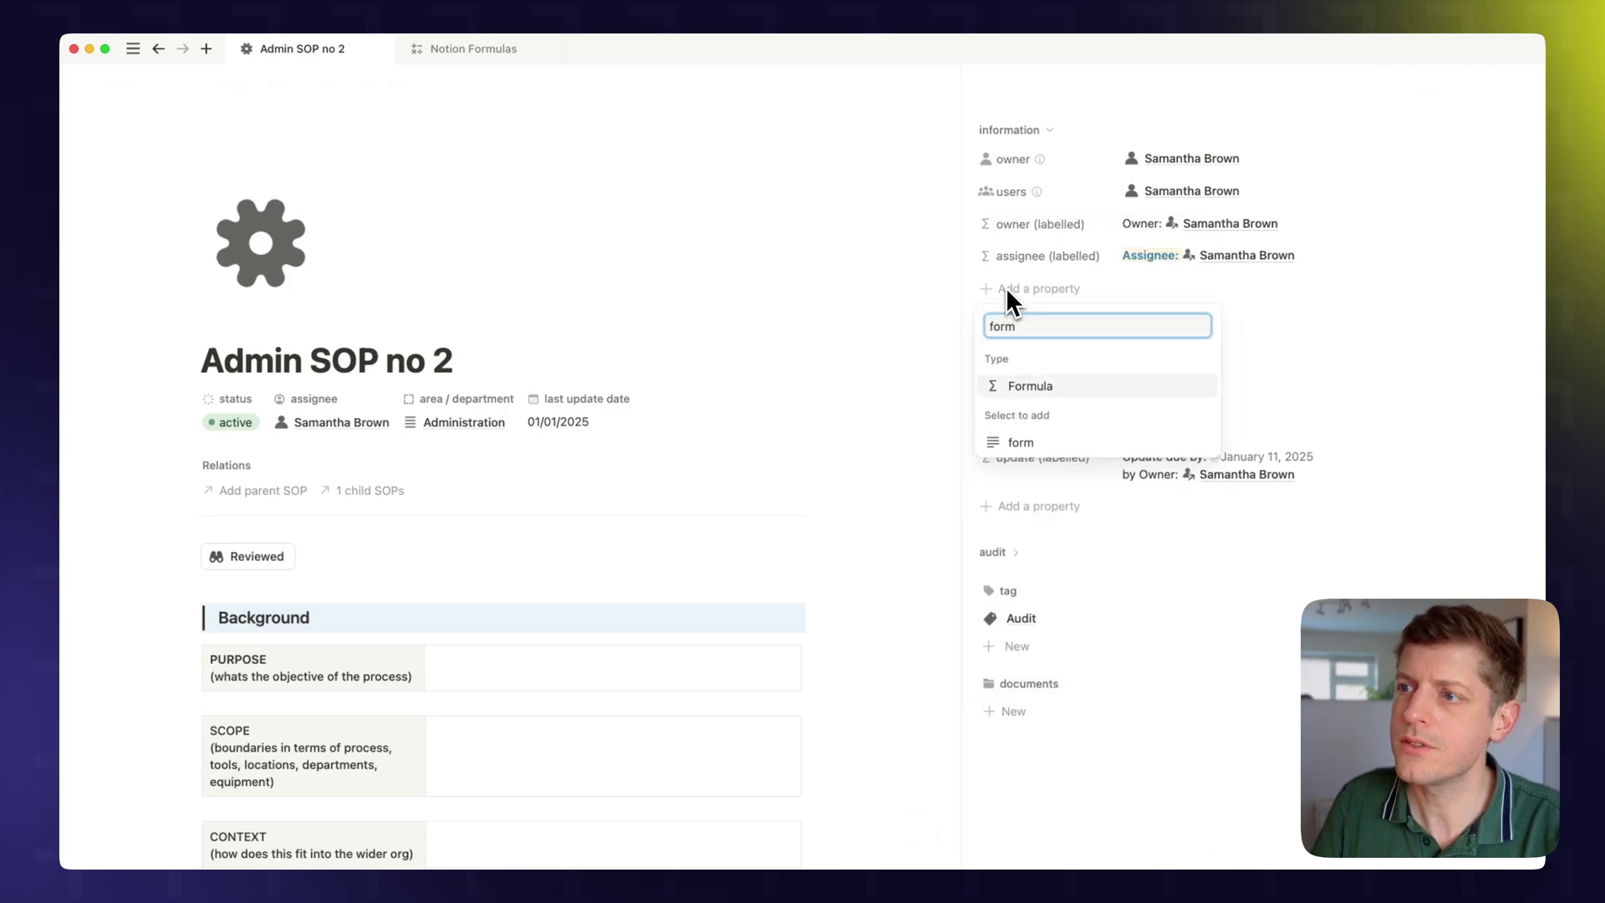
{"action": "left_click", "coordinate": [1037, 385]}
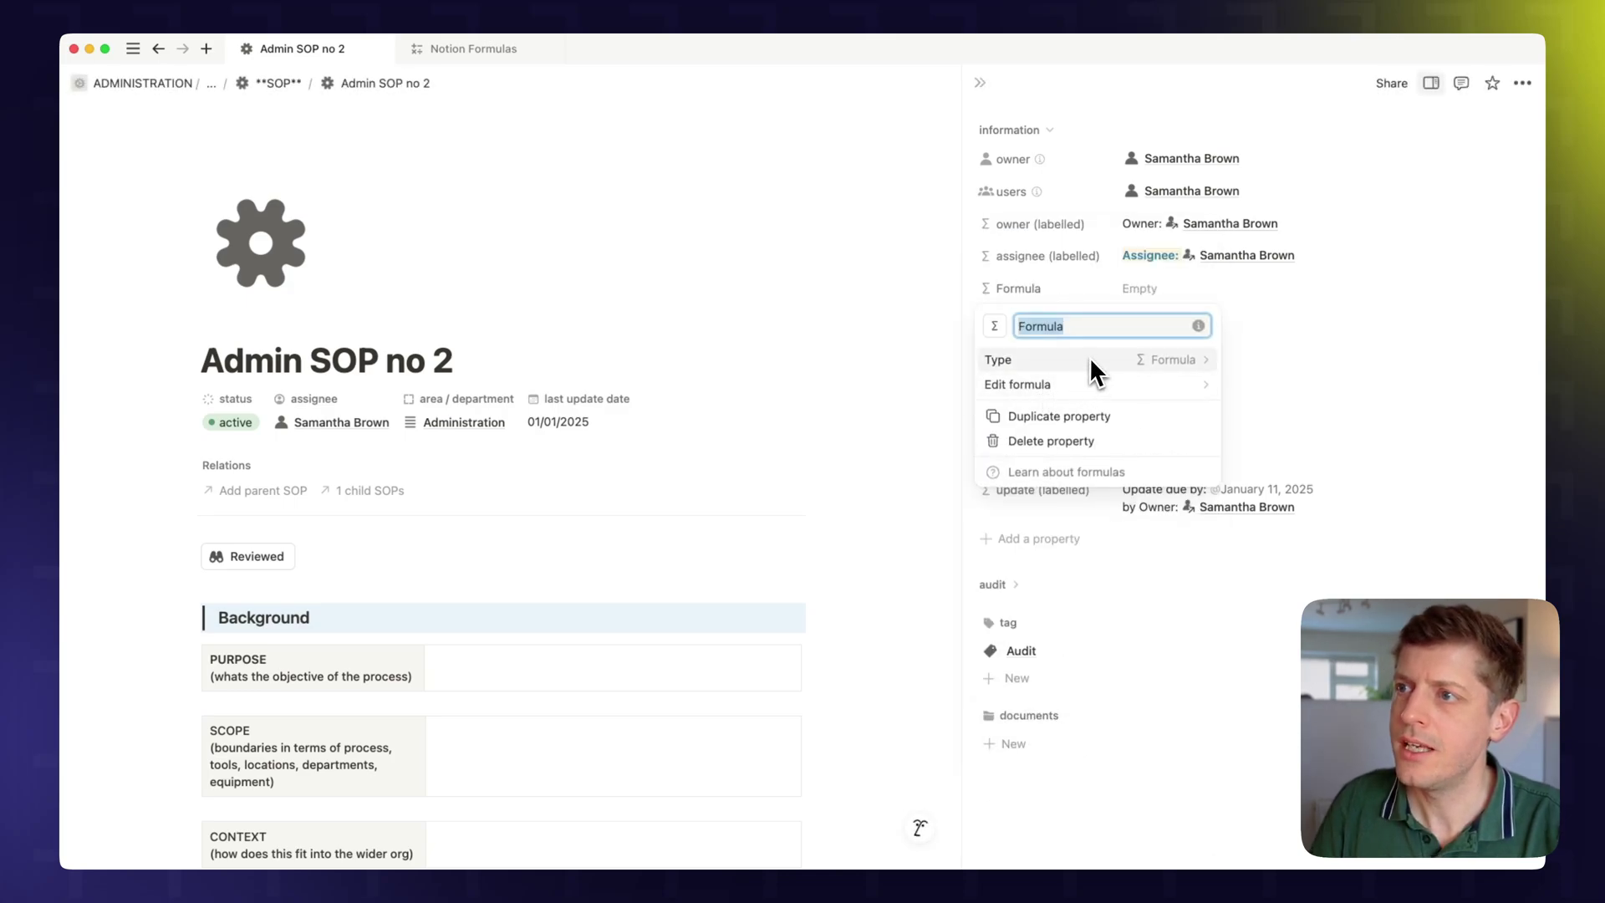
{"action": "type", "text": "owner "}
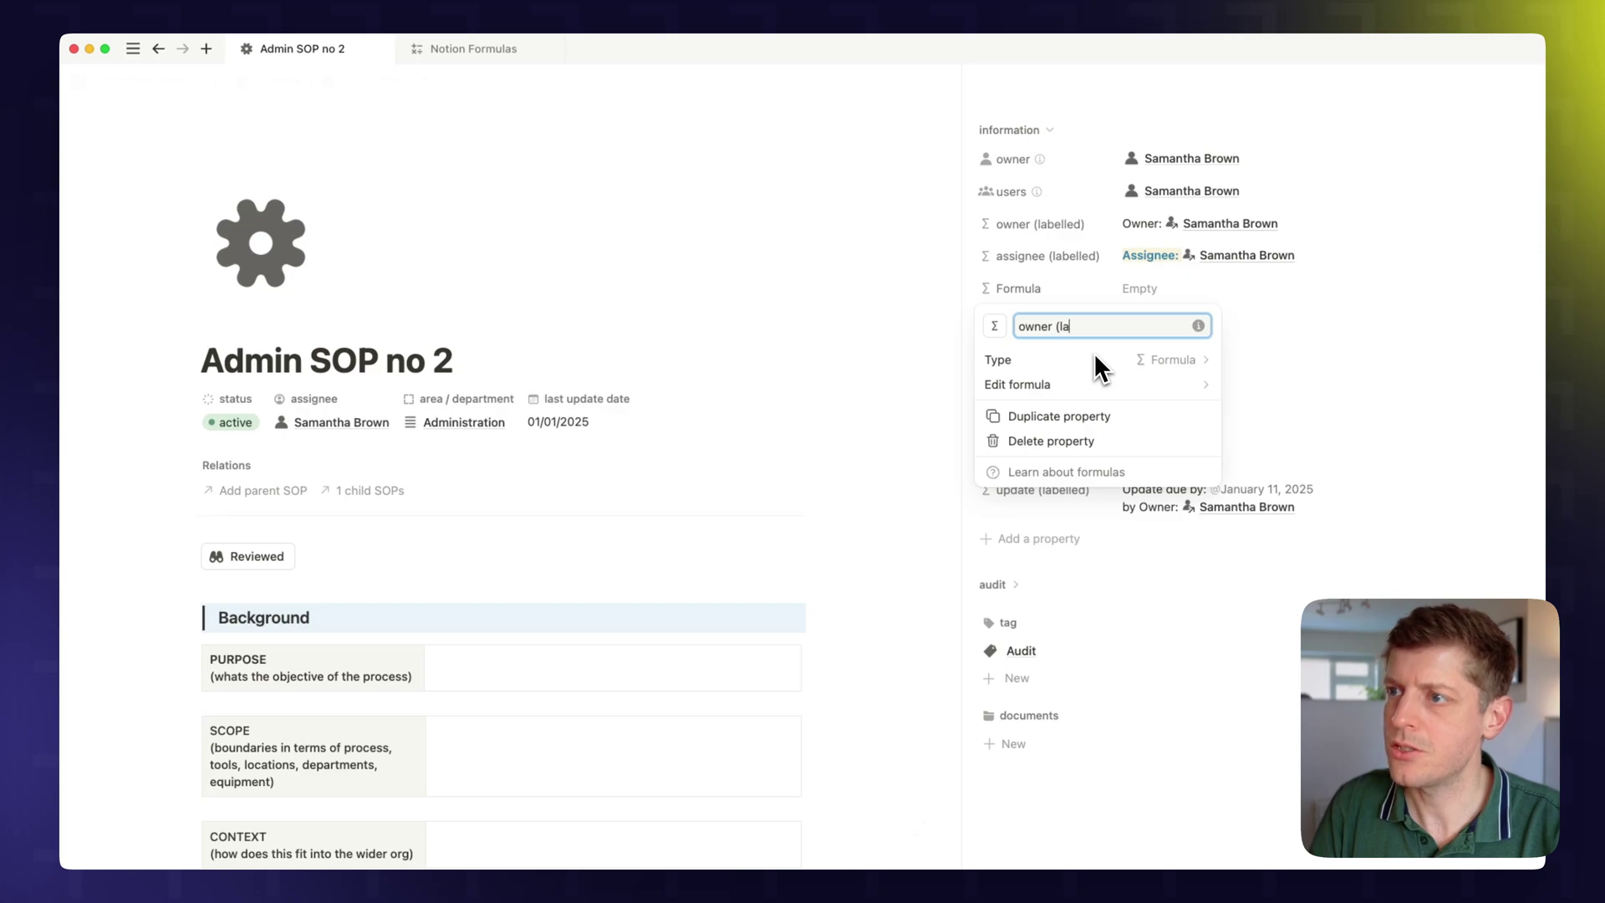
{"action": "type", "text": "(label)"}
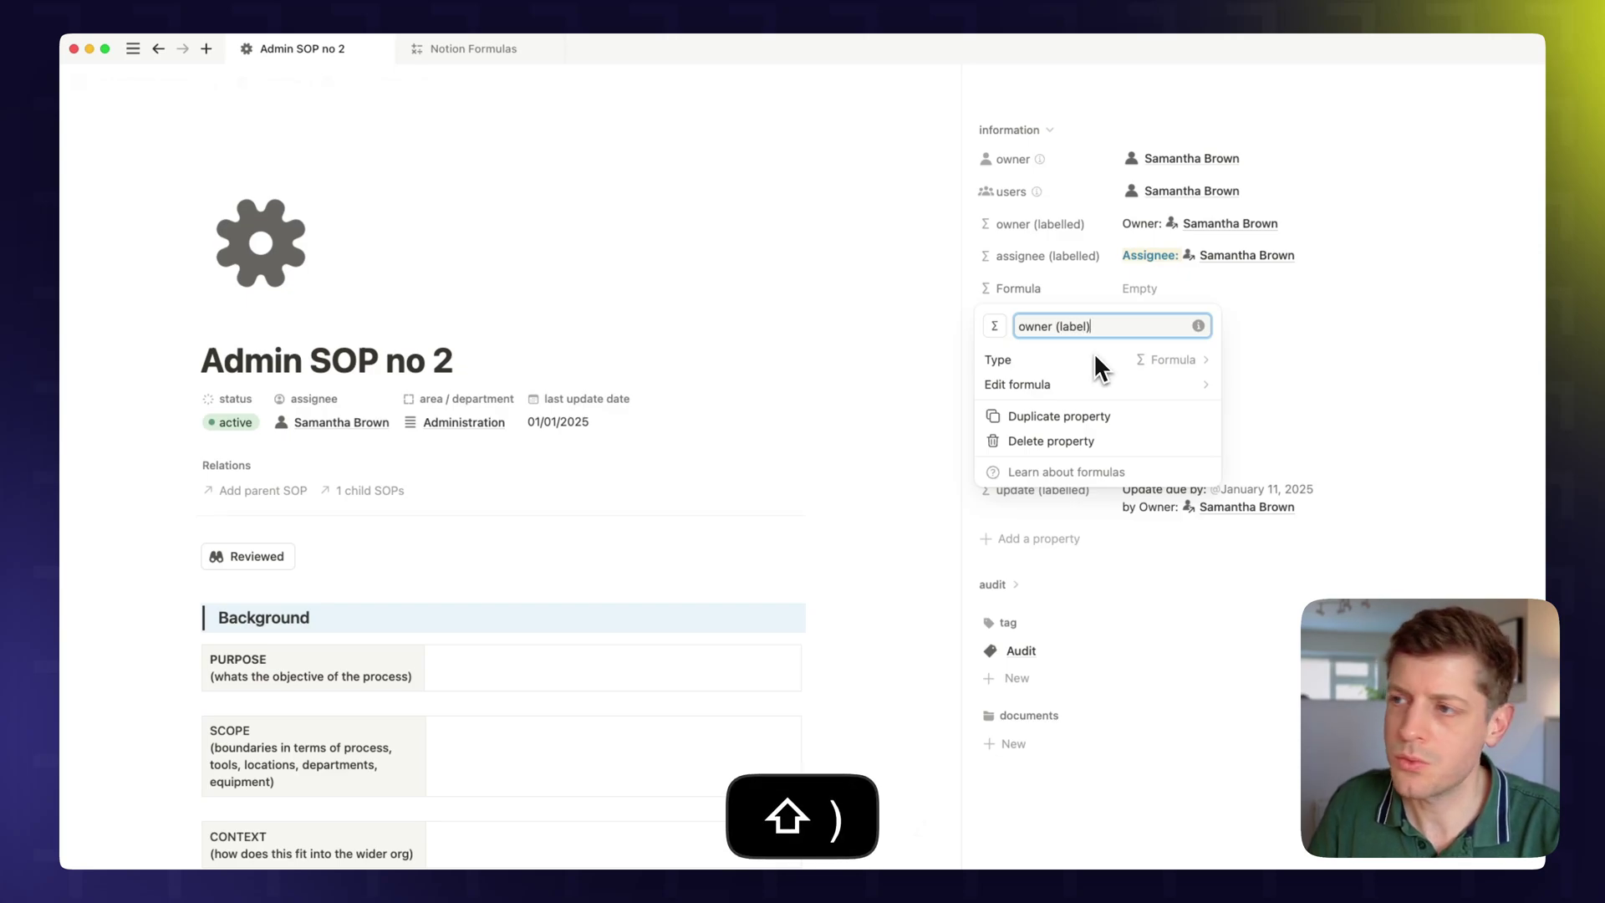
Set the owner (label) formula to the text "Owner: " in quotation marks, including the trailing space, and save it
{"action": "left_click", "coordinate": [1021, 390]}
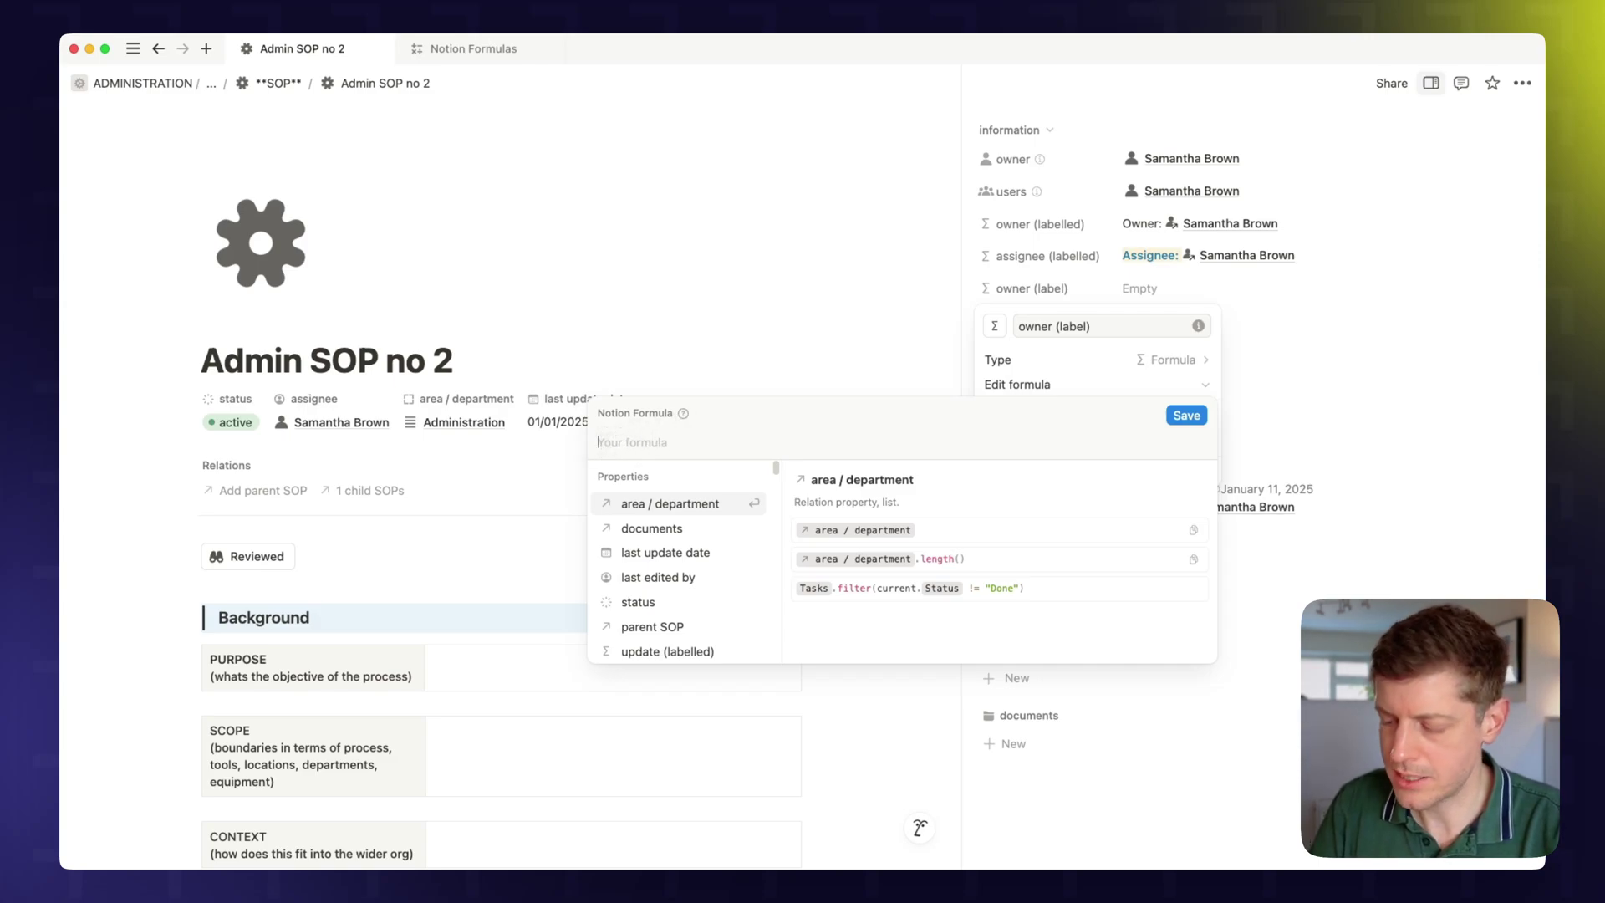
{"action": "type", "text": "\""}
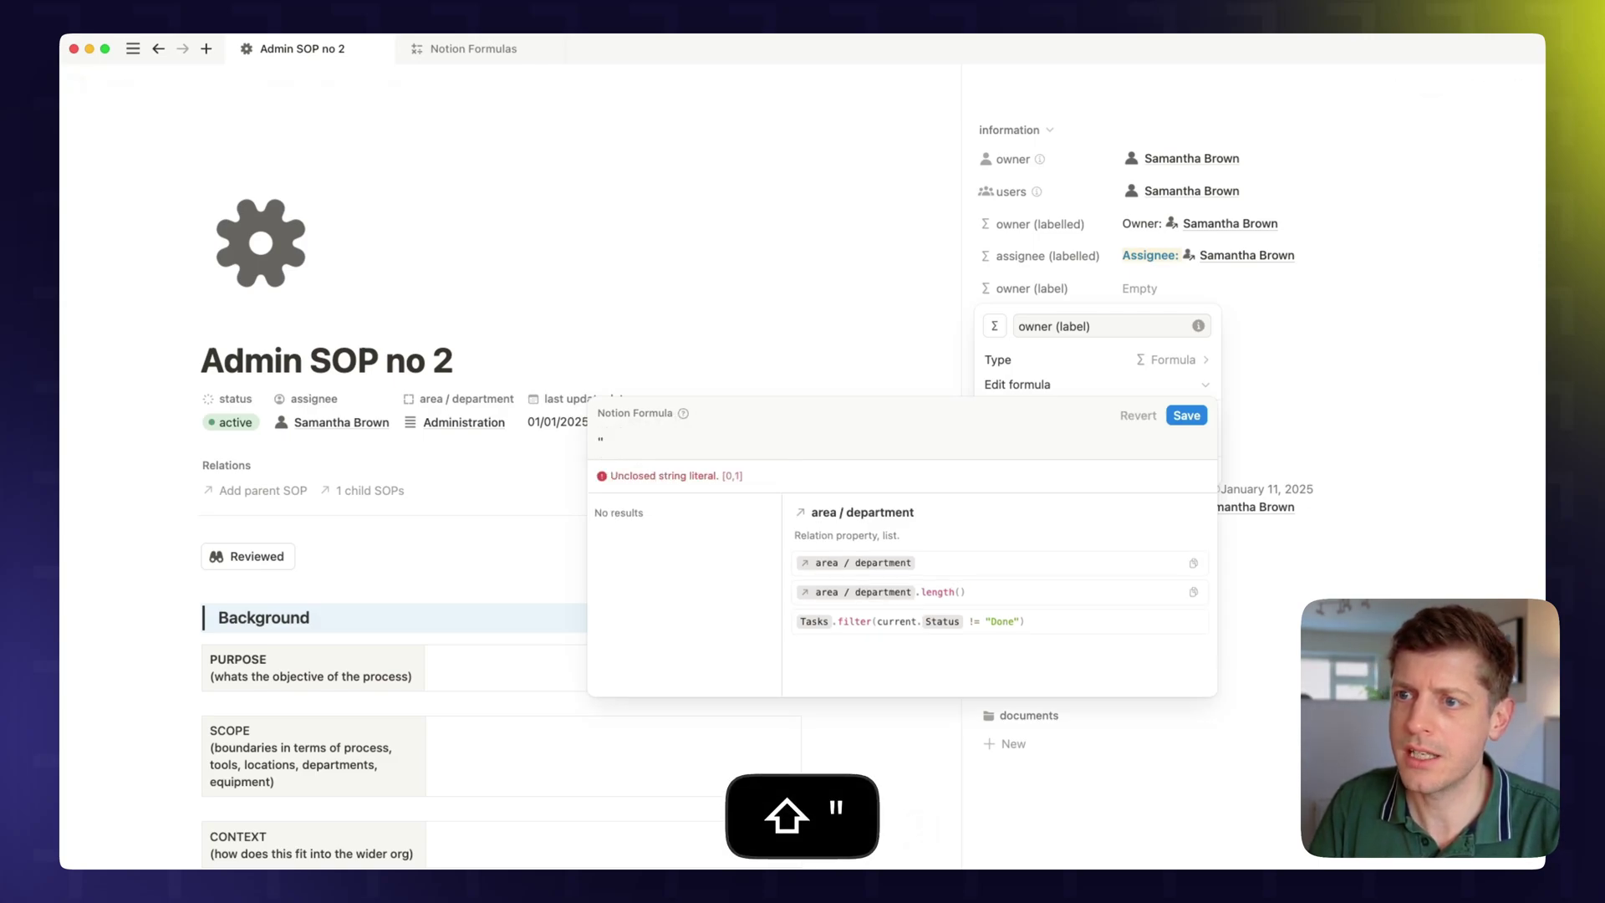
{"action": "type", "text": "Owner"}
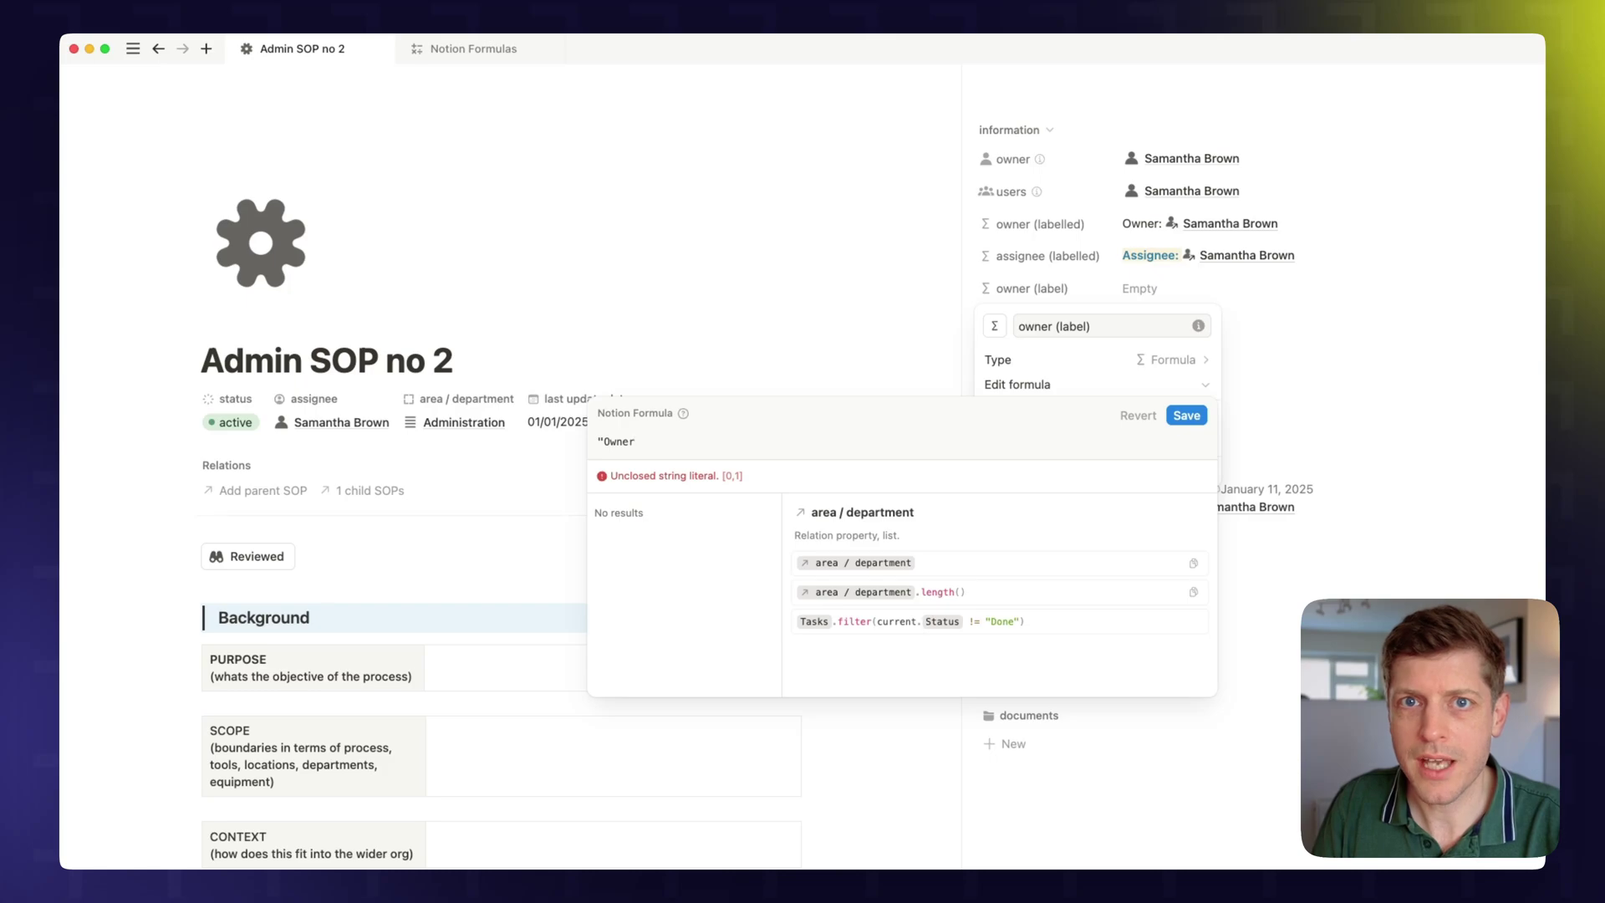
{"action": "type", "text": ":"}
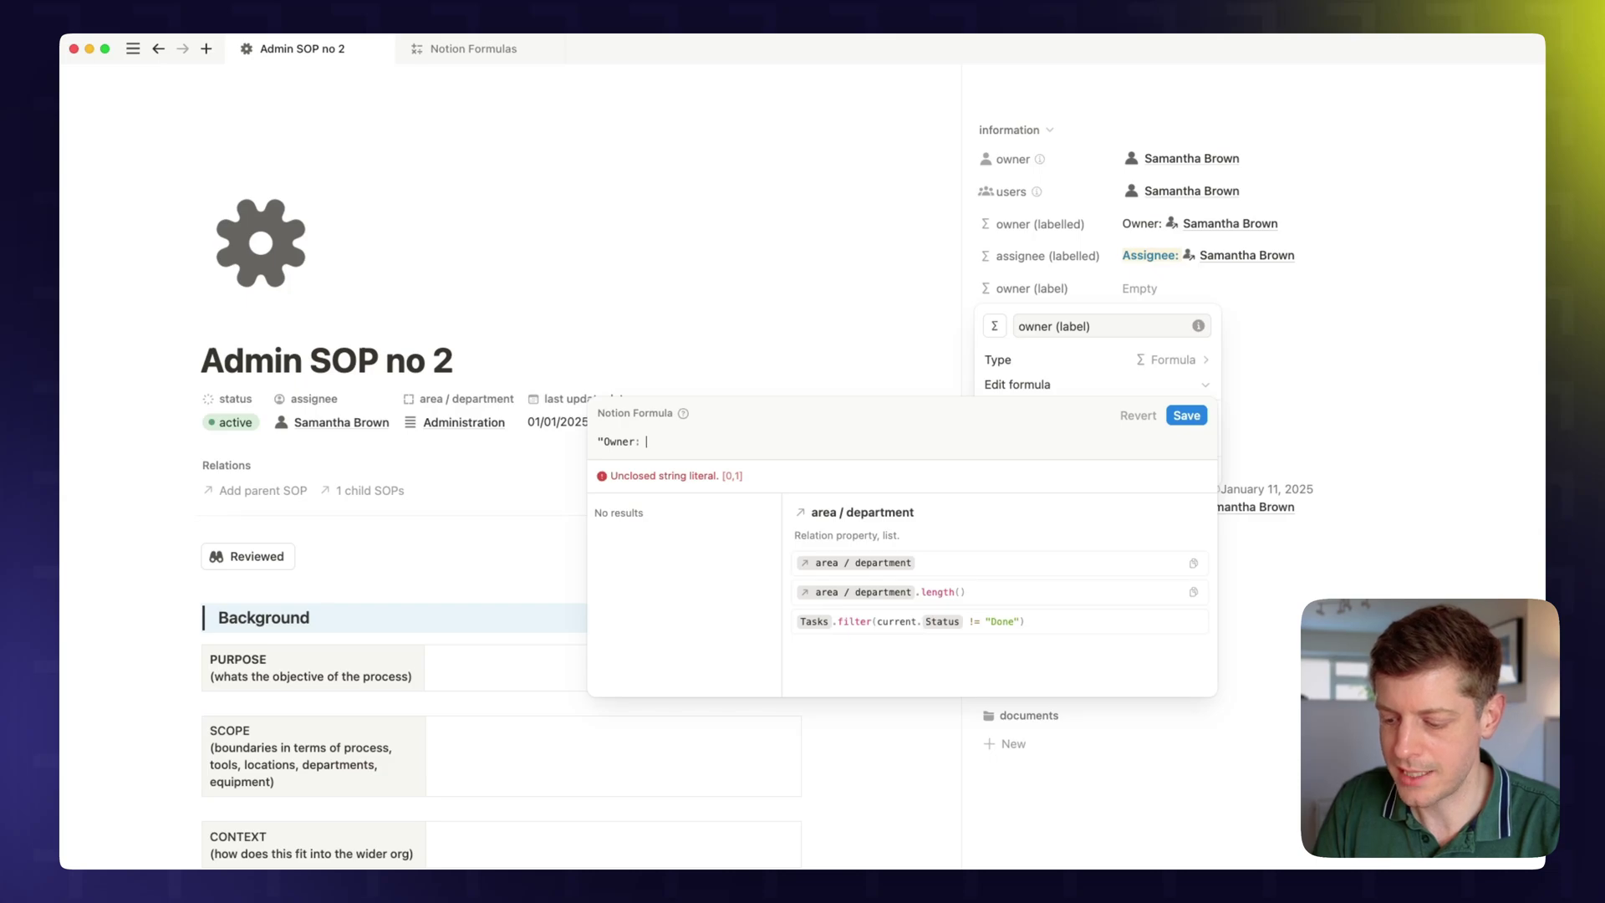
{"action": "type", "text": " \""}
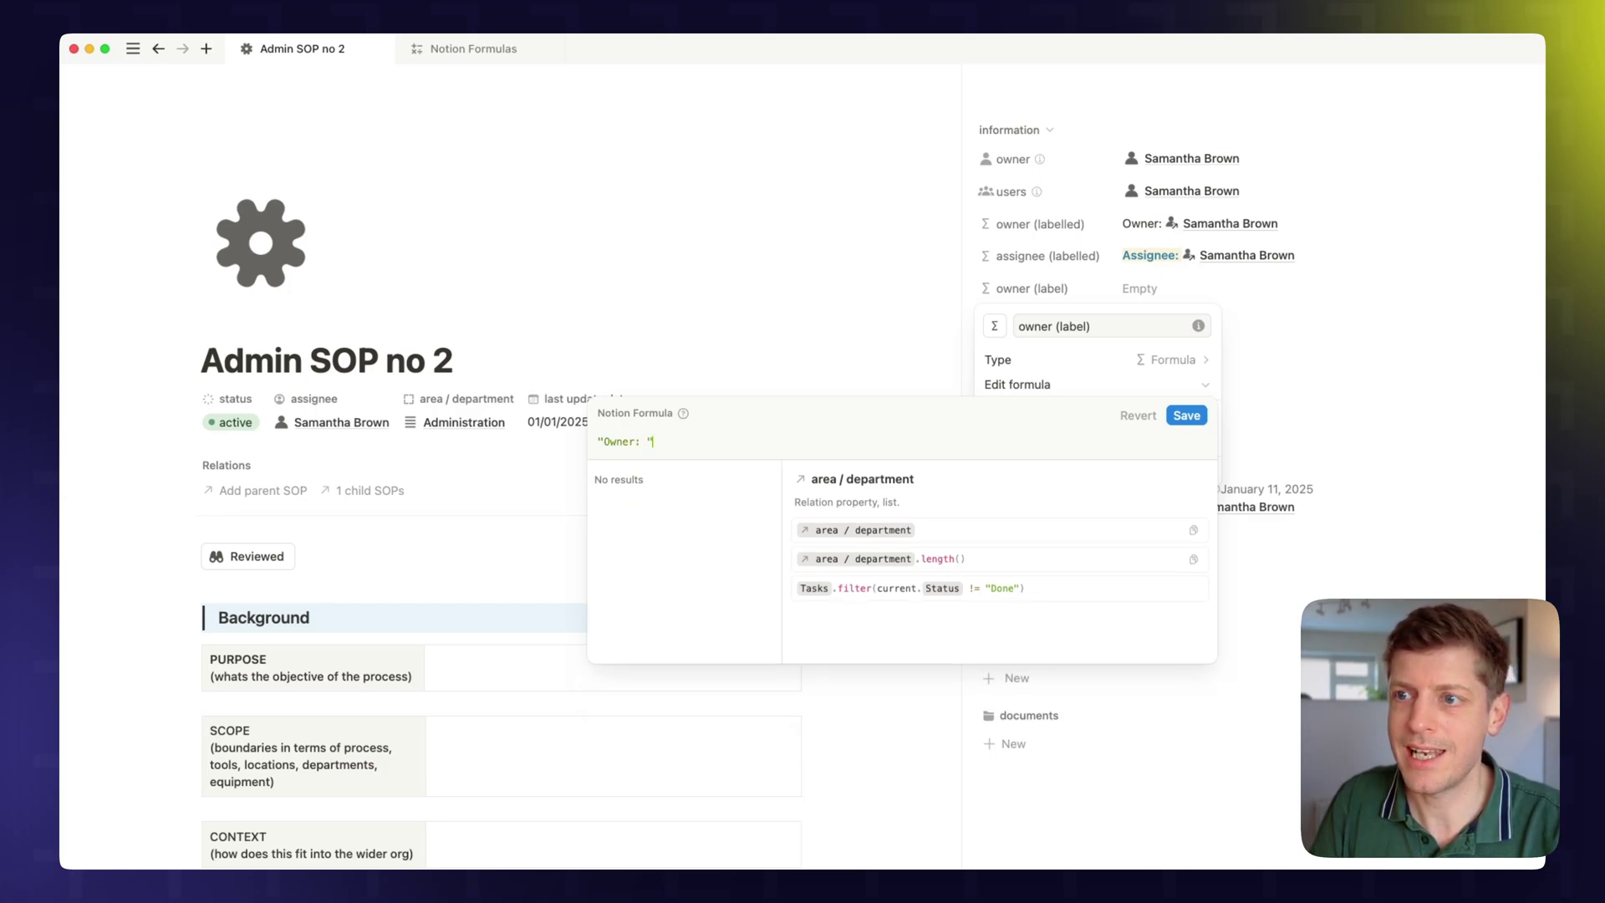
{"action": "left_click", "coordinate": [1191, 417]}
{"action": "key", "text": "Escape"}
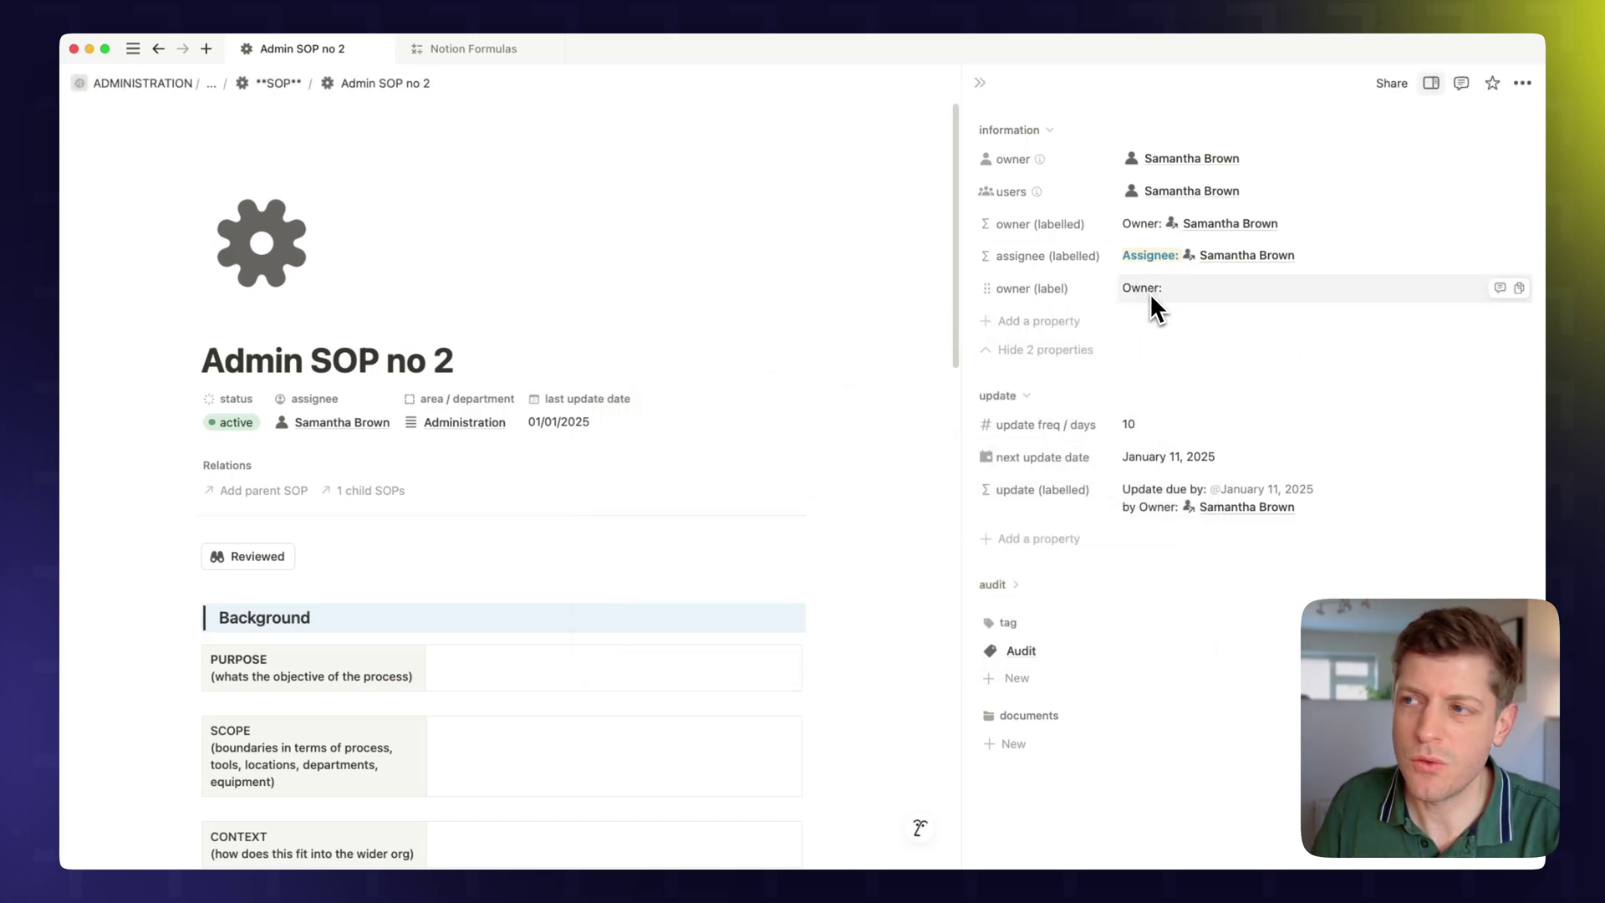
Extend the owner (label) formula with + and the owner property after "Owner: ", and save it
{"action": "left_click", "coordinate": [1036, 288]}
{"action": "left_click", "coordinate": [1022, 341]}
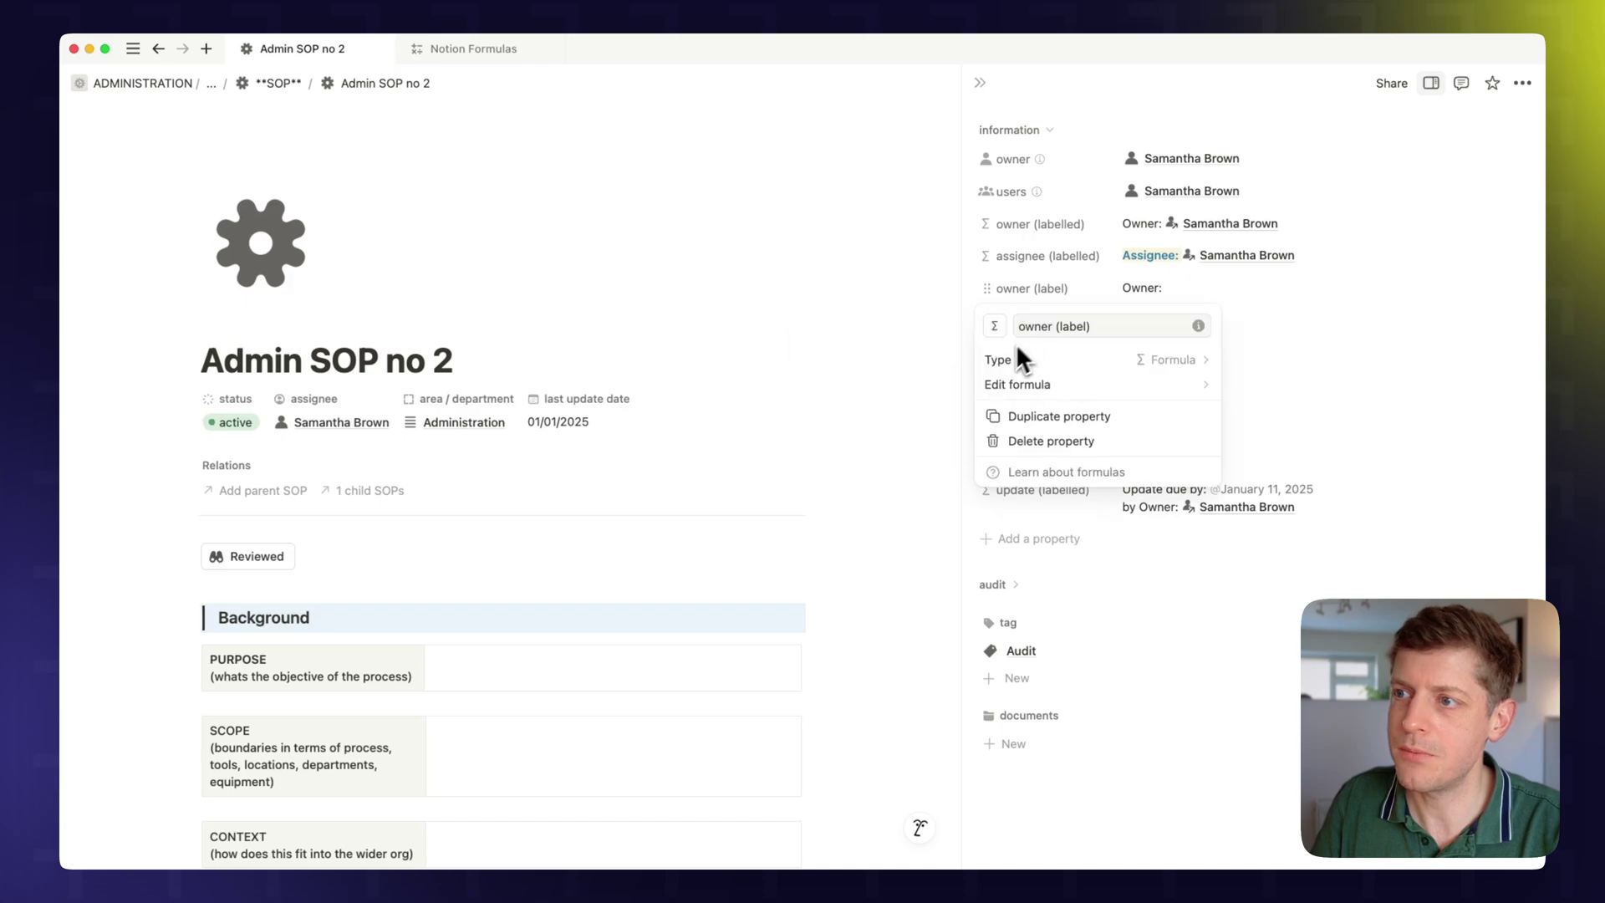
{"action": "left_click", "coordinate": [1030, 380]}
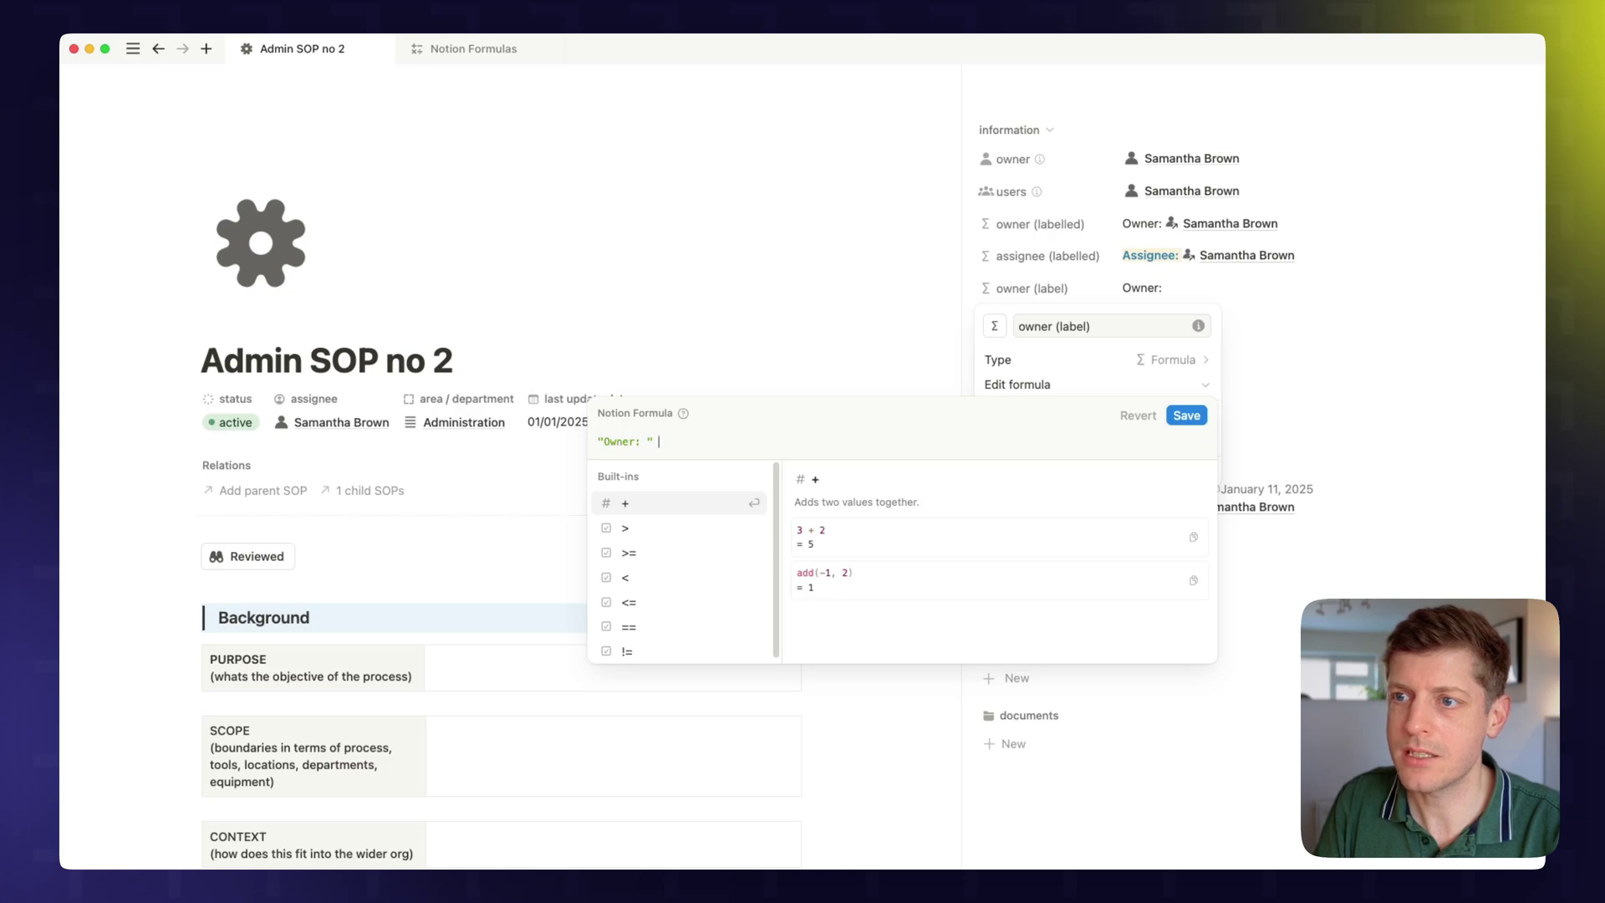
{"action": "type", "text": "+"}
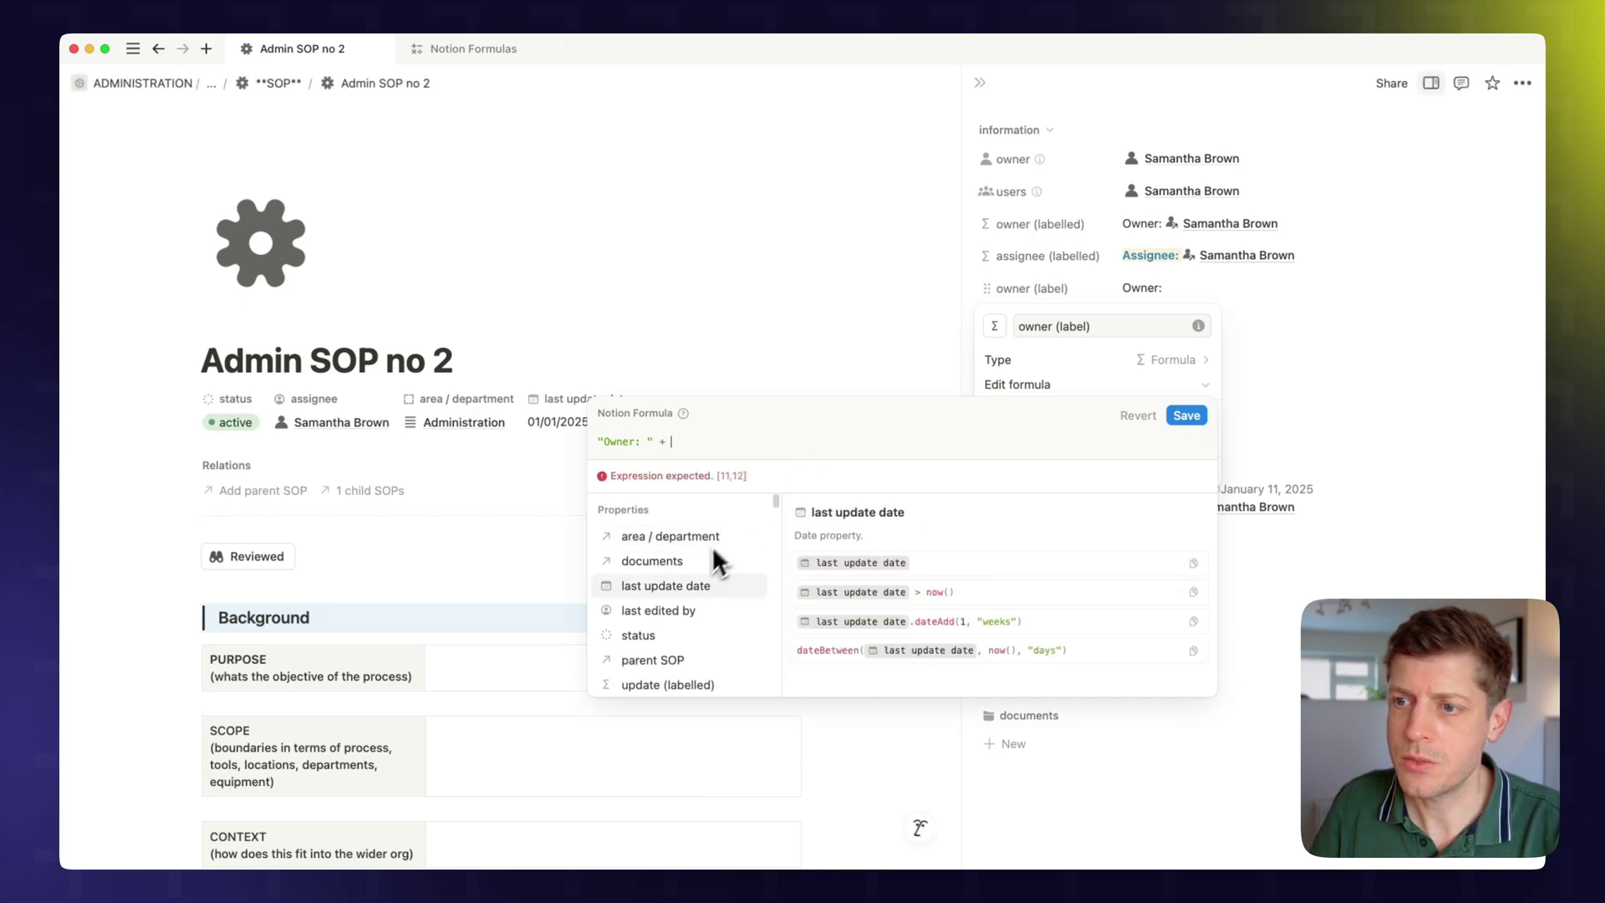
{"action": "scroll", "coordinate": [647, 595], "scroll_direction": "down", "scroll_amount": 3}
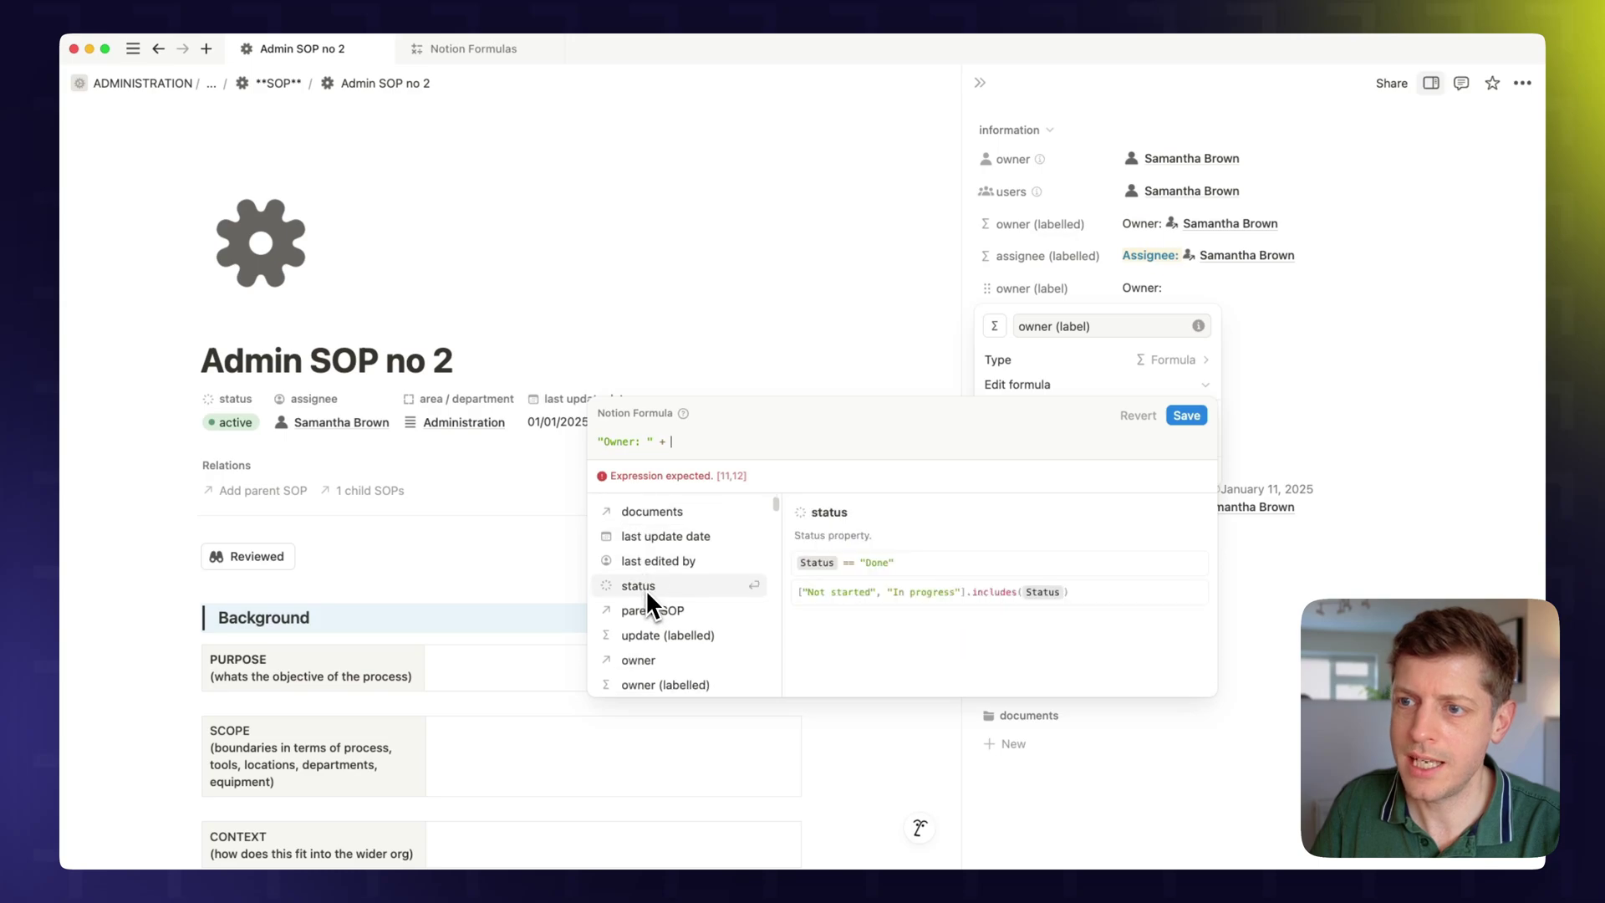
{"action": "scroll", "coordinate": [647, 595], "scroll_direction": "up", "scroll_amount": 4}
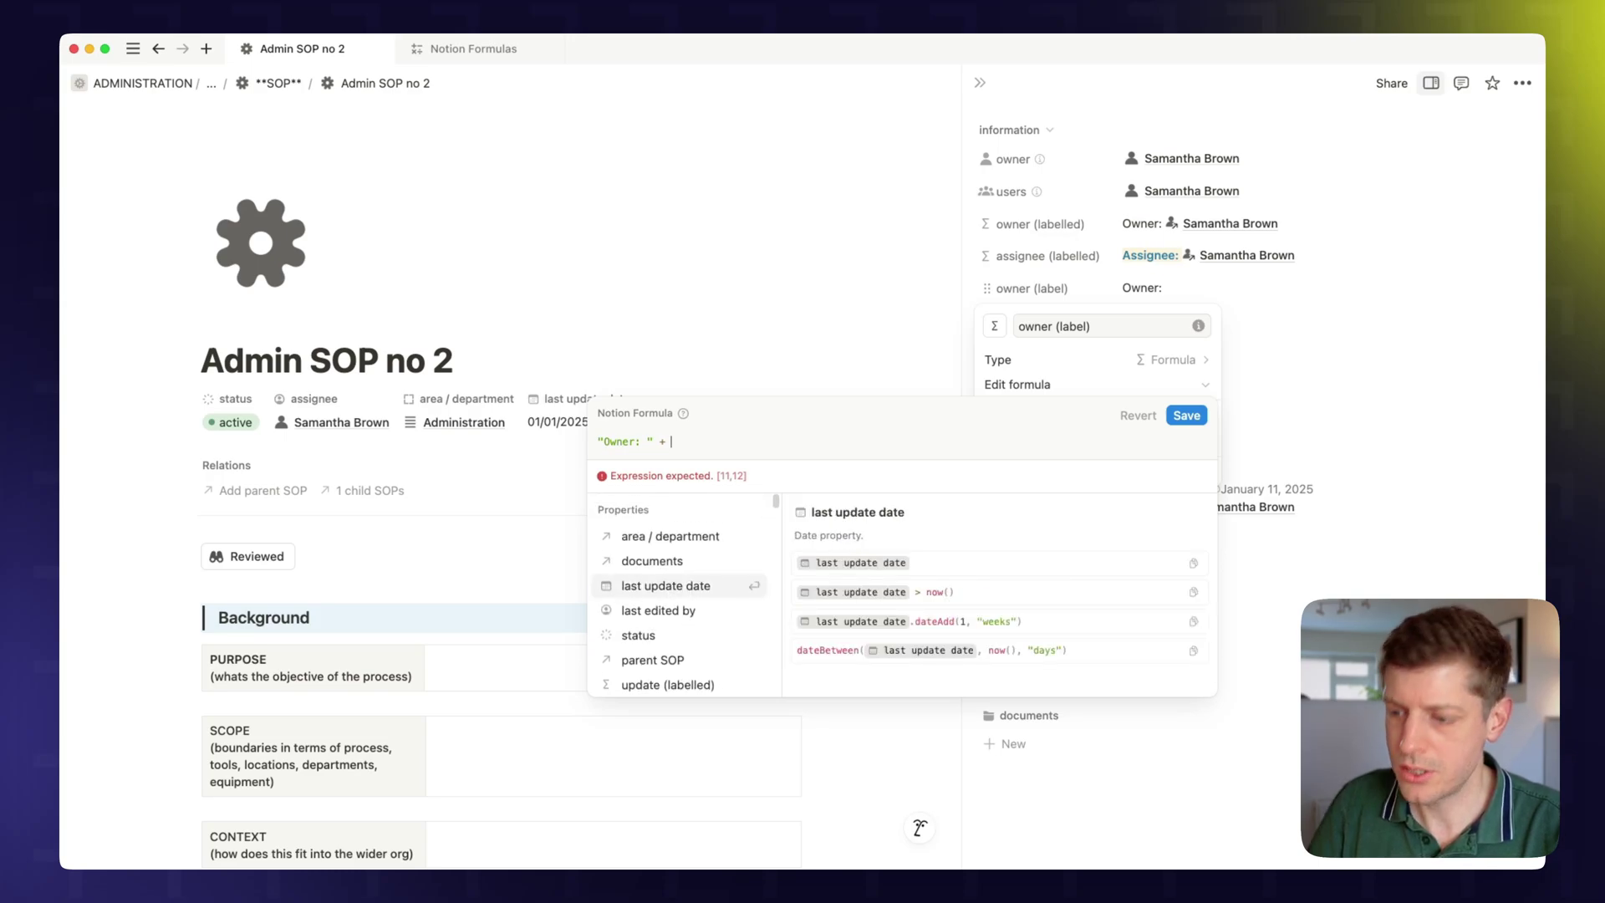
{"action": "type", "text": "own"}
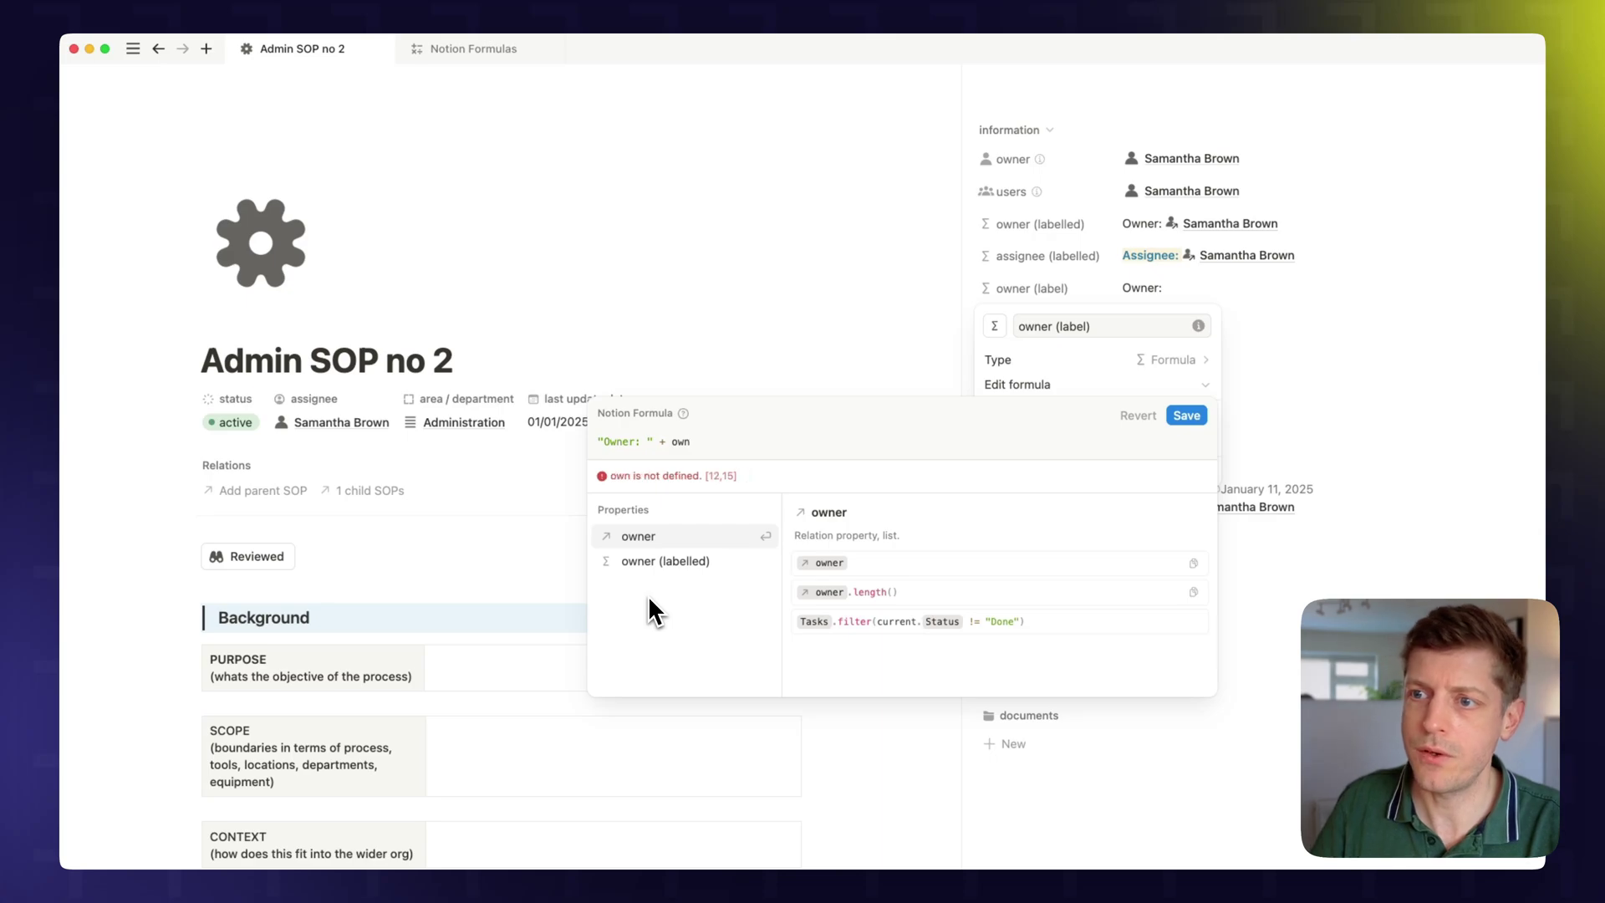
{"action": "left_click", "coordinate": [641, 539]}
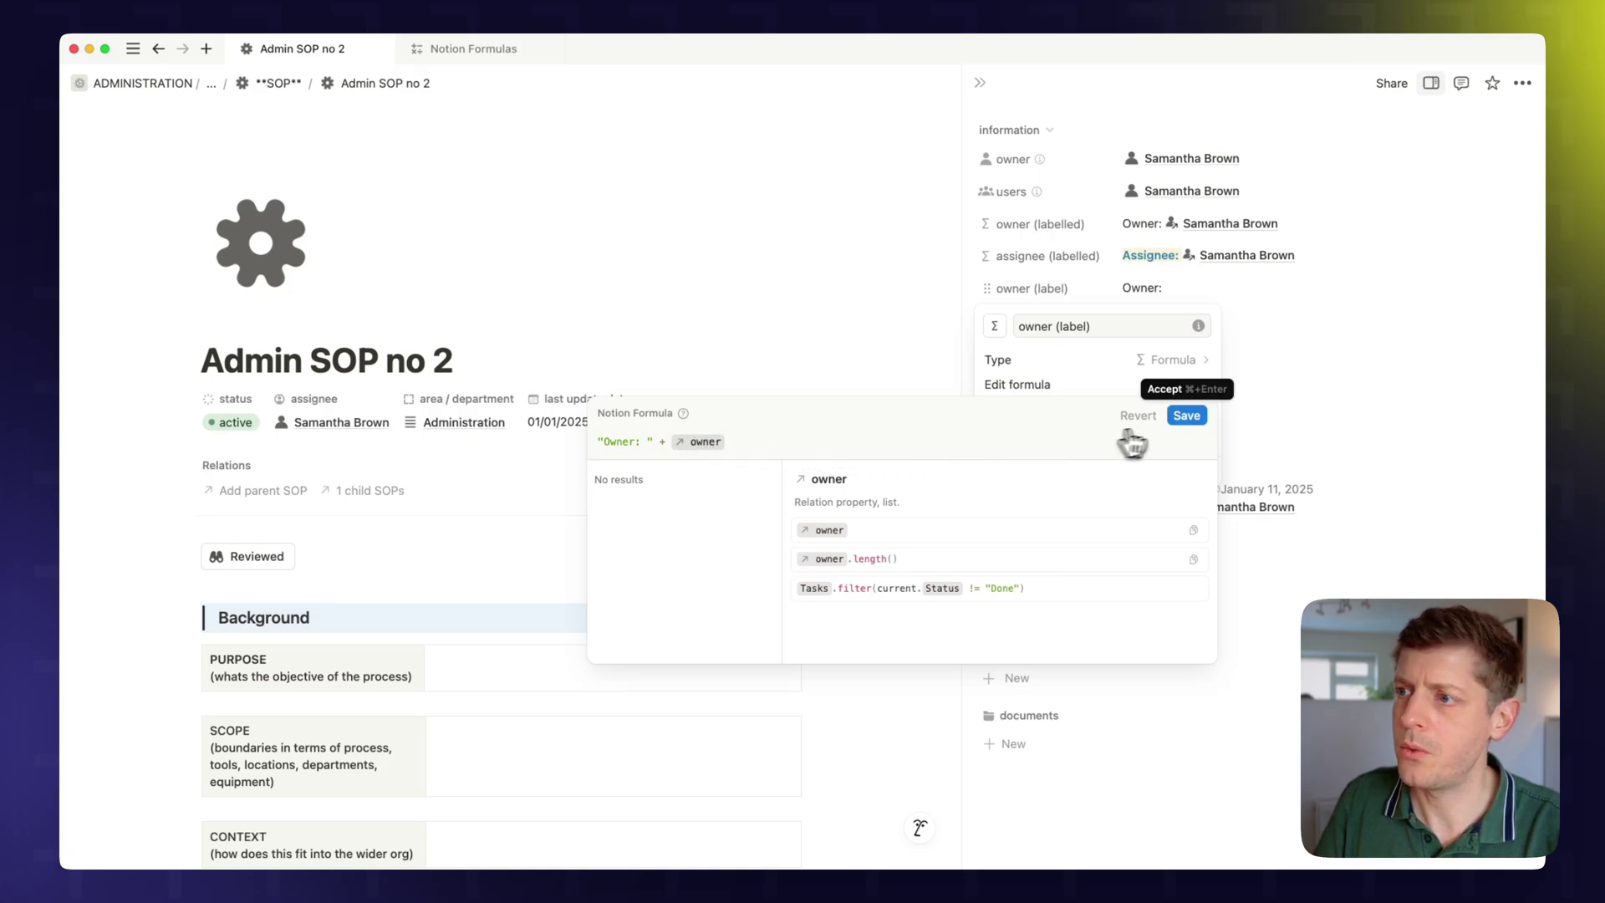
{"action": "left_click", "coordinate": [1187, 416]}
{"action": "key", "text": "Escape"}
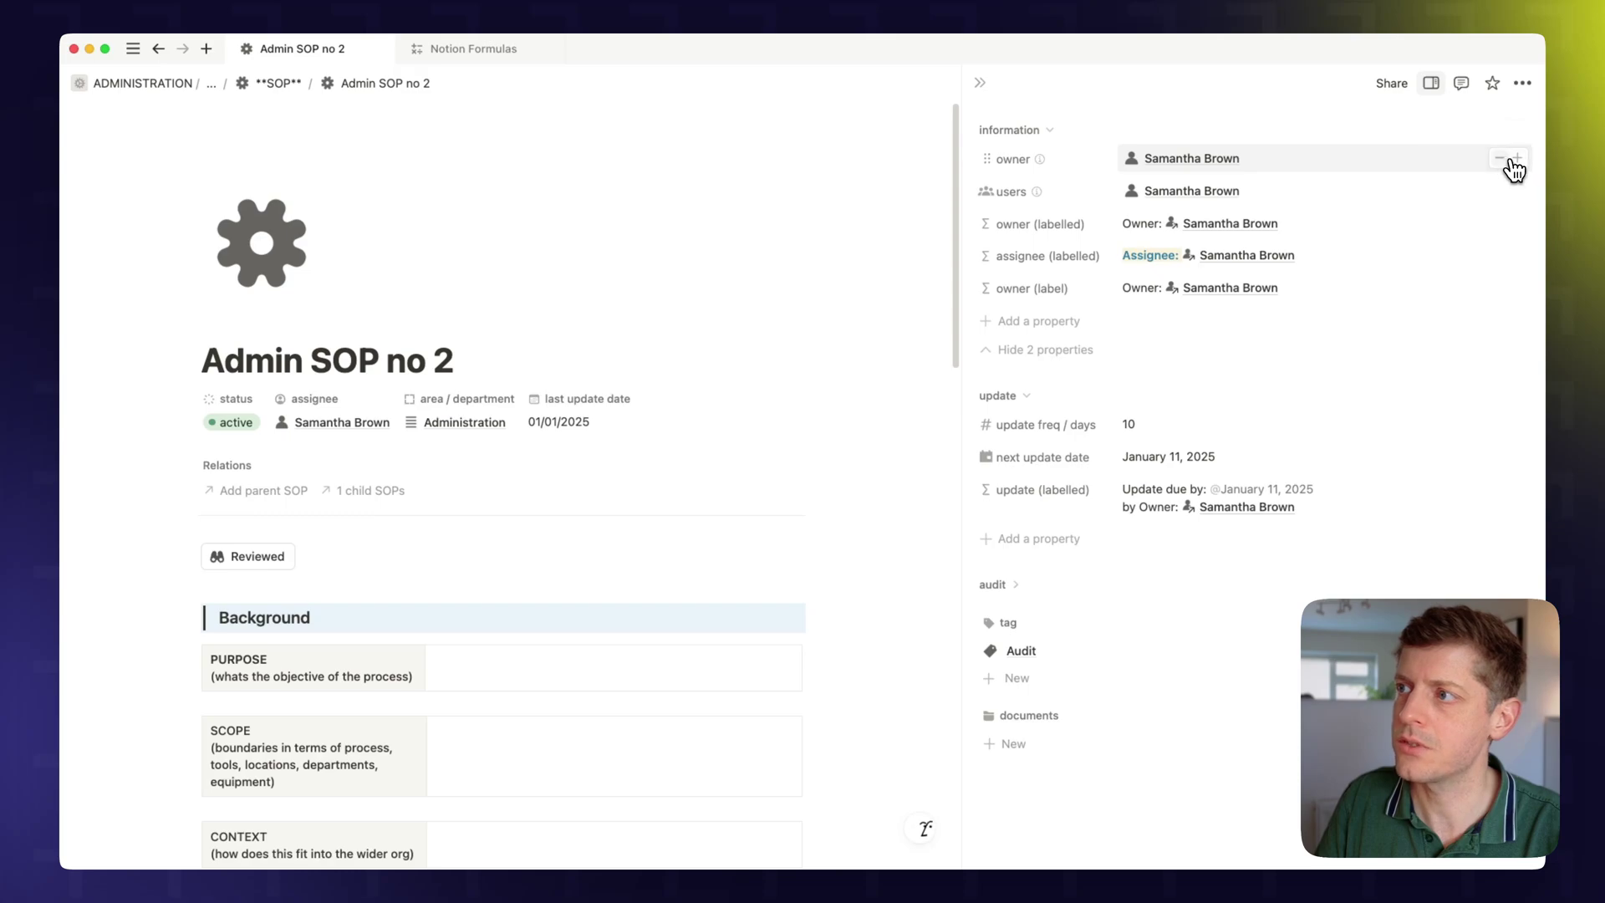
Replace the linked person in the owner property with the third person listed in the People database
{"action": "left_click", "coordinate": [1502, 158]}
{"action": "left_click", "coordinate": [1150, 162]}
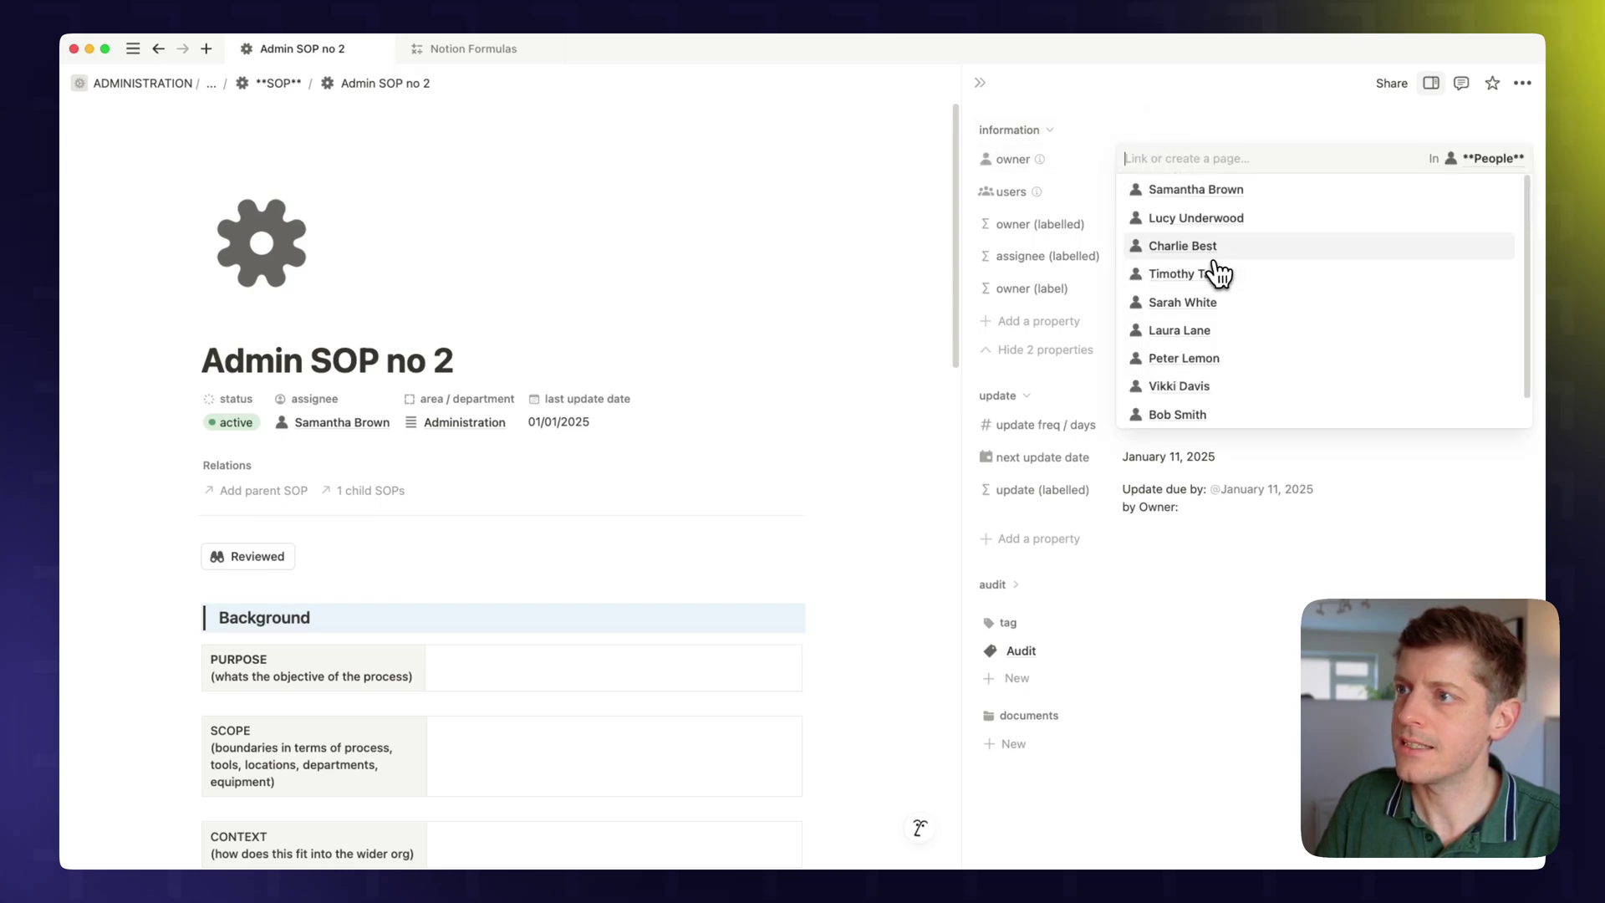
{"action": "left_click", "coordinate": [1214, 259]}
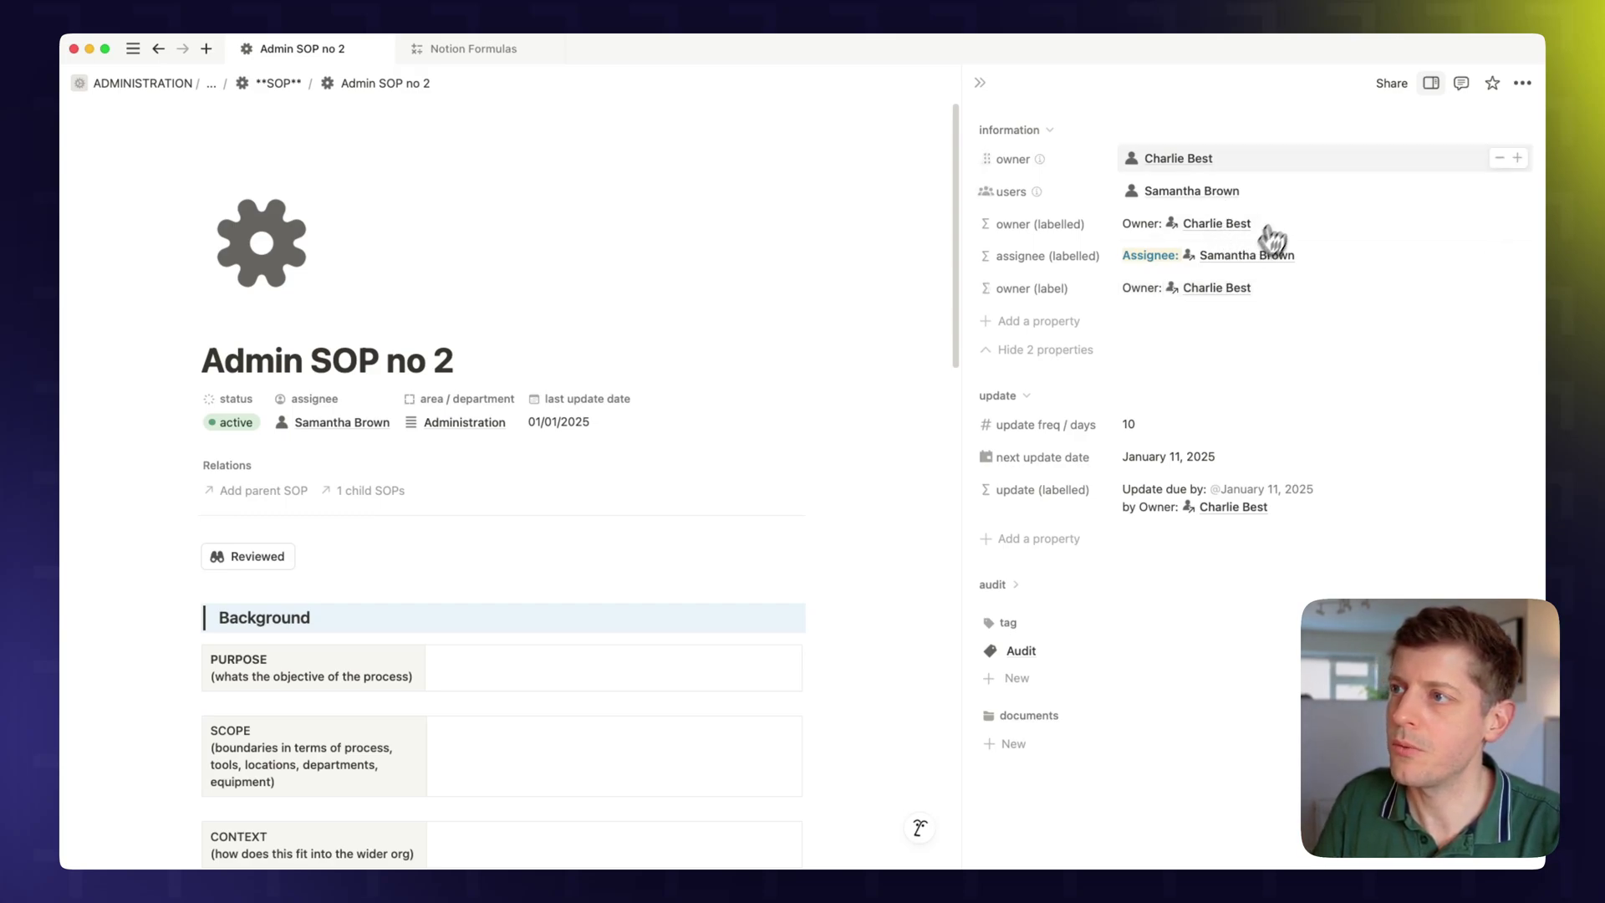
Remove the substitute person from the owner property and link the original owner again
{"action": "left_click", "coordinate": [1499, 158]}
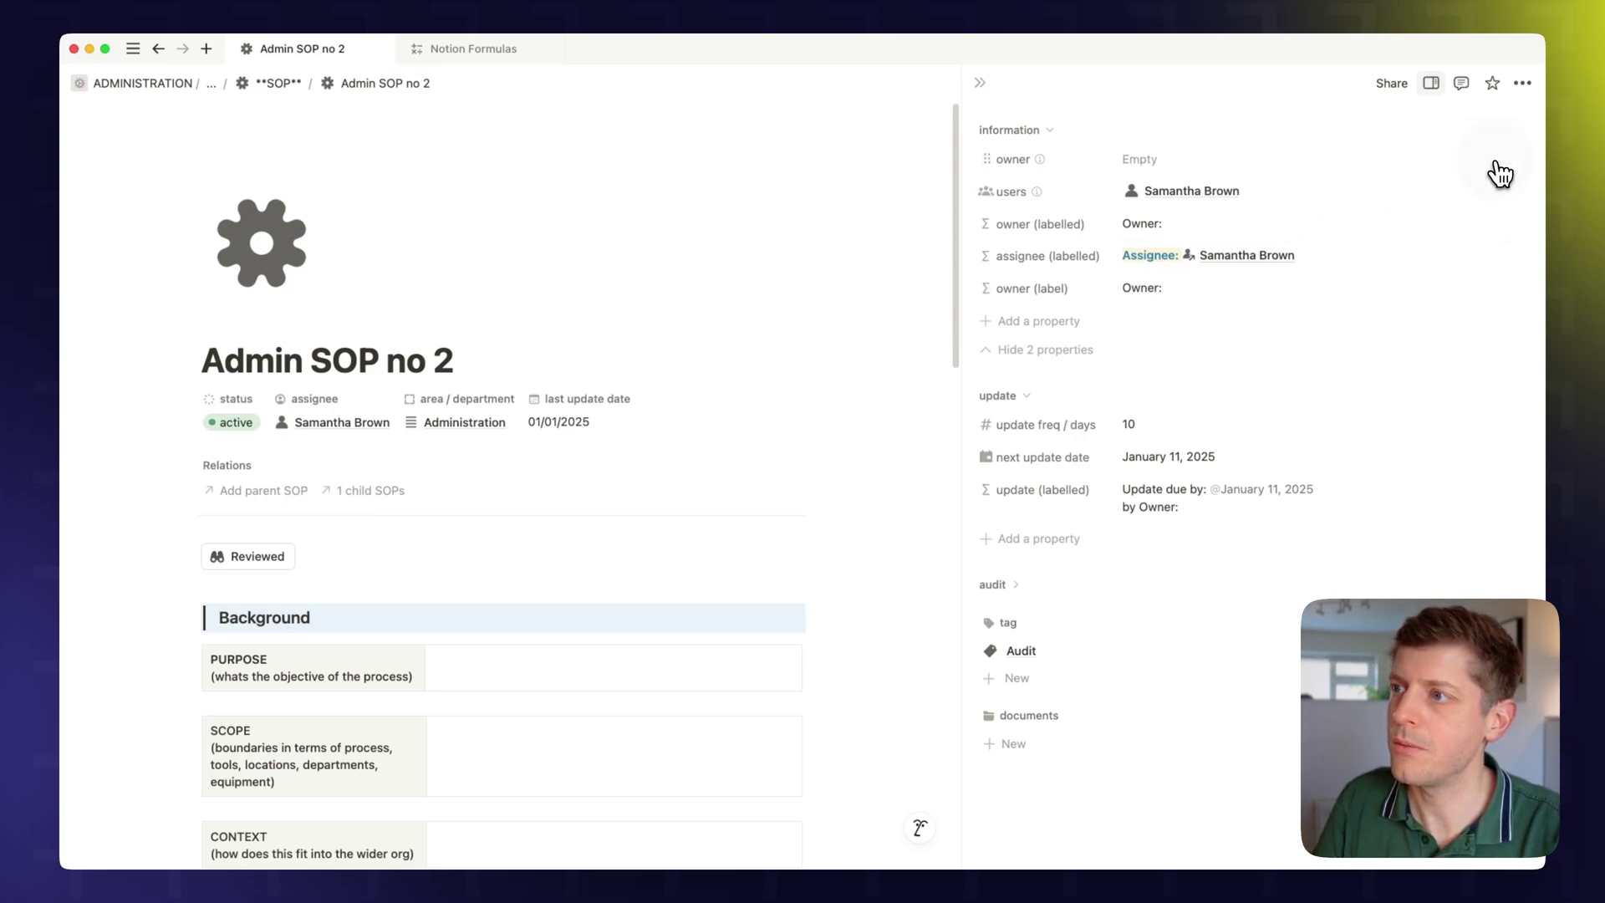
{"action": "left_click", "coordinate": [1209, 166]}
{"action": "type", "text": "Sa"}
{"action": "left_click", "coordinate": [1203, 192]}
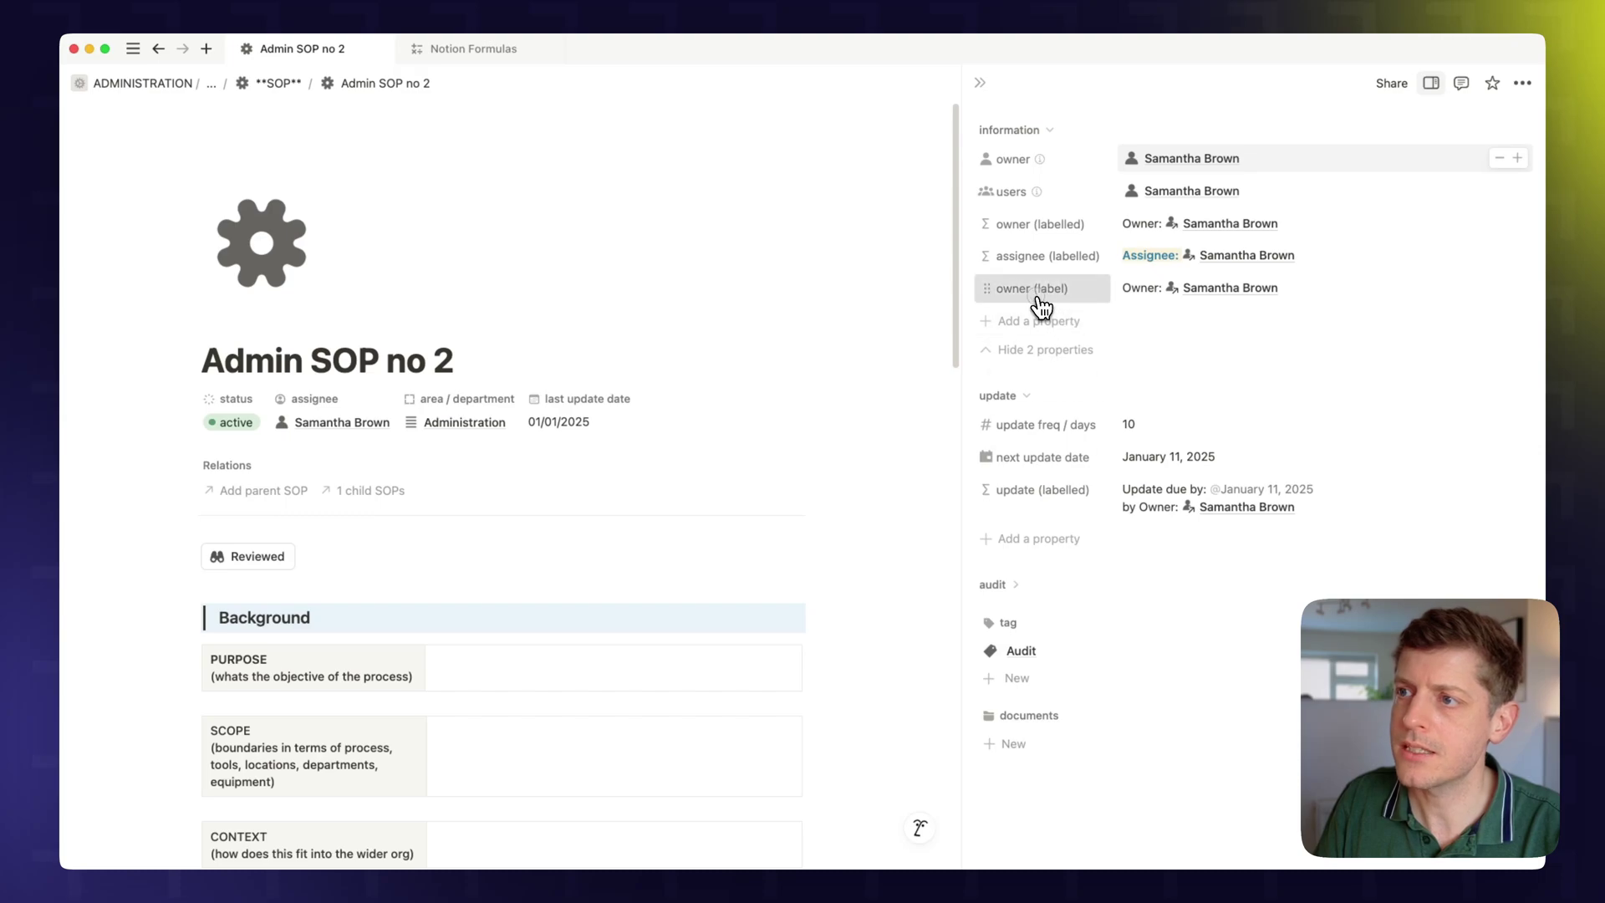
Insert the style function with an opening bracket before "Owner: " in the owner (label) formula, following the text formatting example on the Notion Formulas page
{"action": "left_click", "coordinate": [1041, 292]}
{"action": "left_click", "coordinate": [1043, 341]}
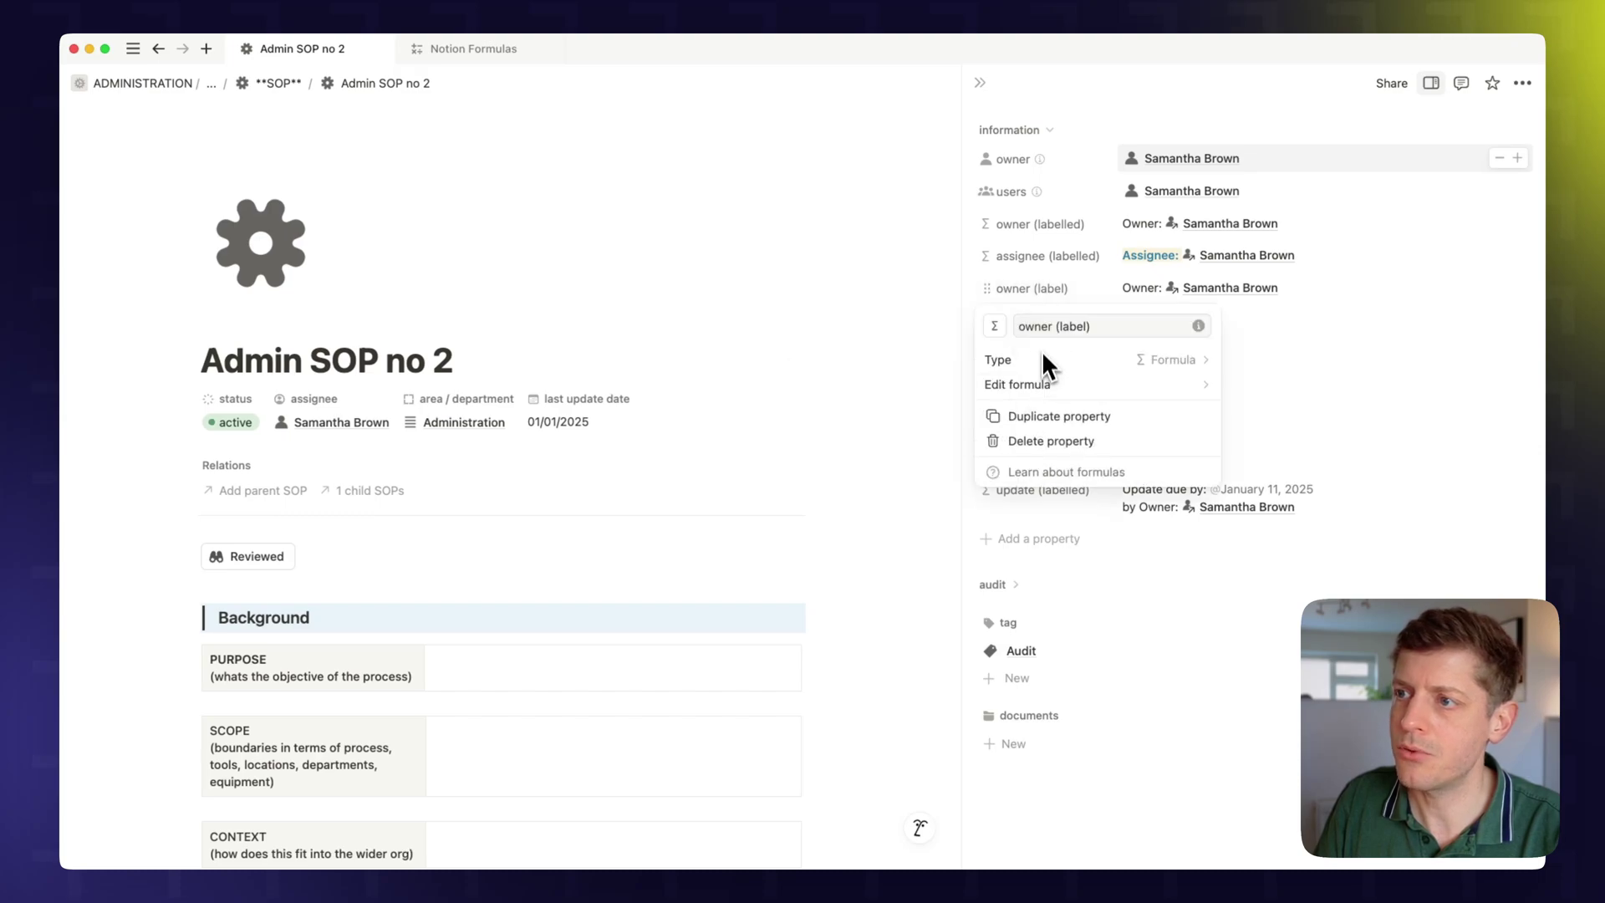
{"action": "left_click", "coordinate": [1204, 393]}
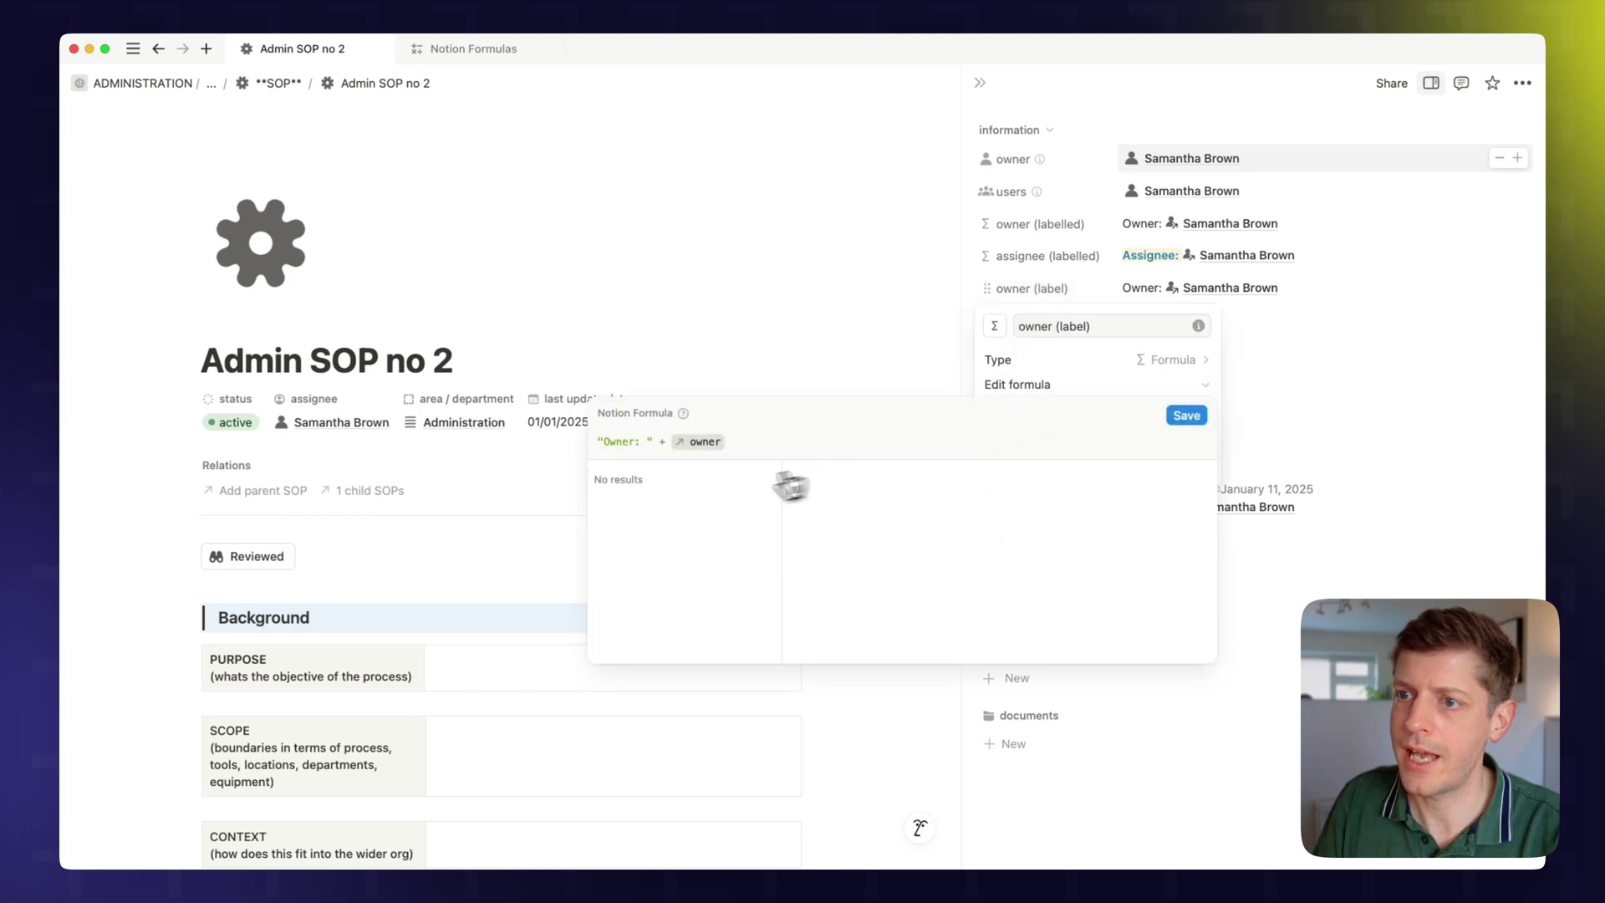
{"action": "left_click", "coordinate": [596, 442]}
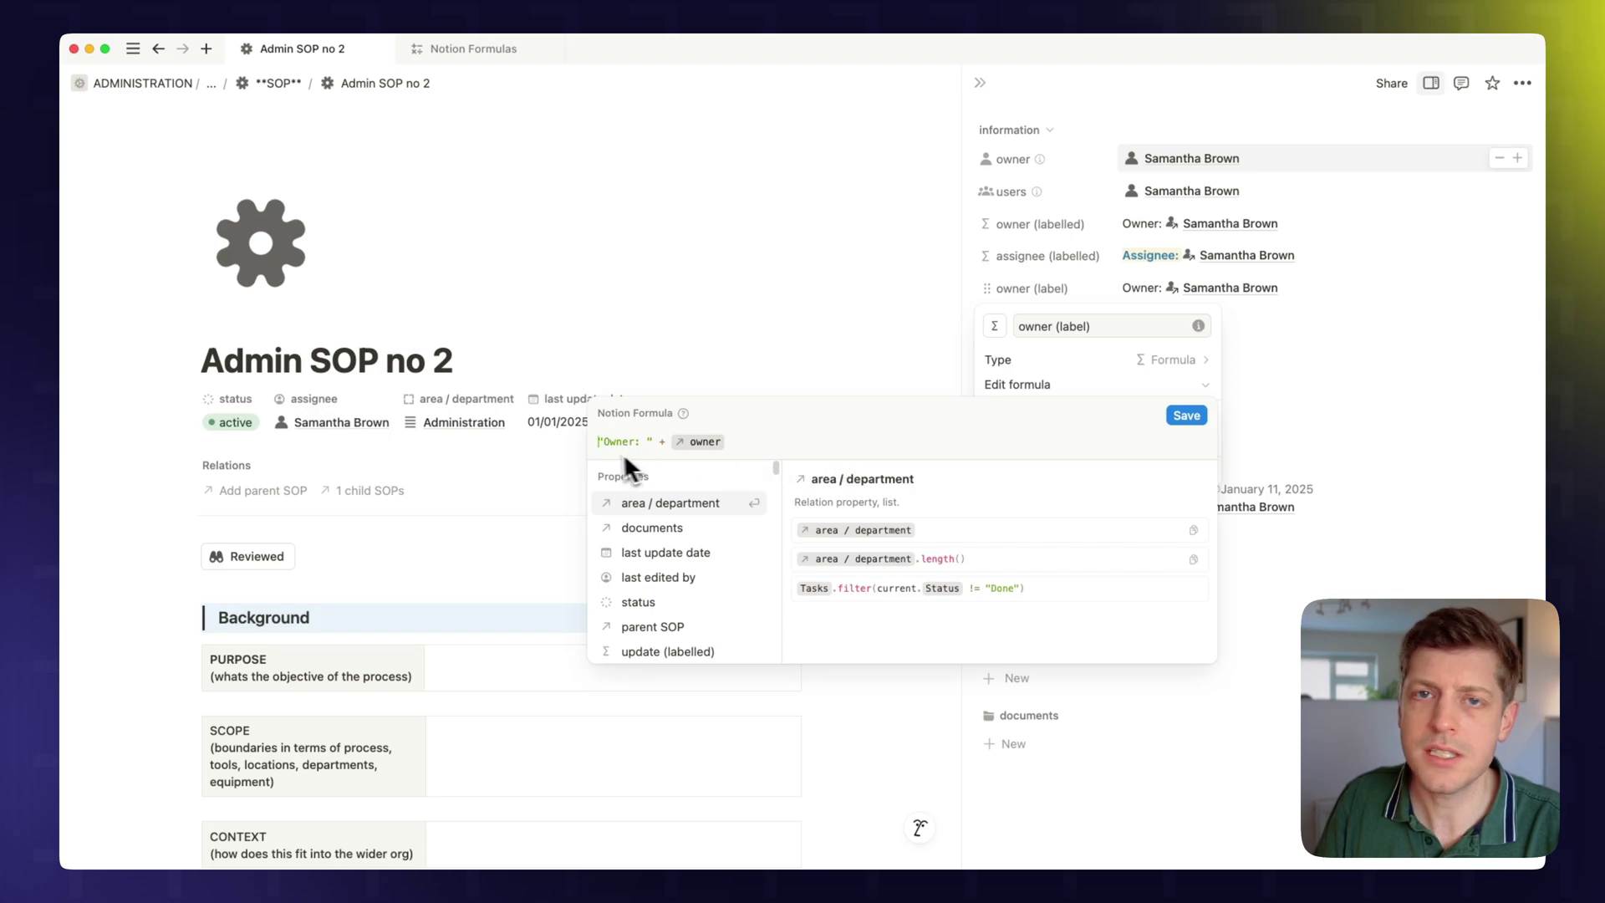
{"action": "key", "text": "ctrl+Tab"}
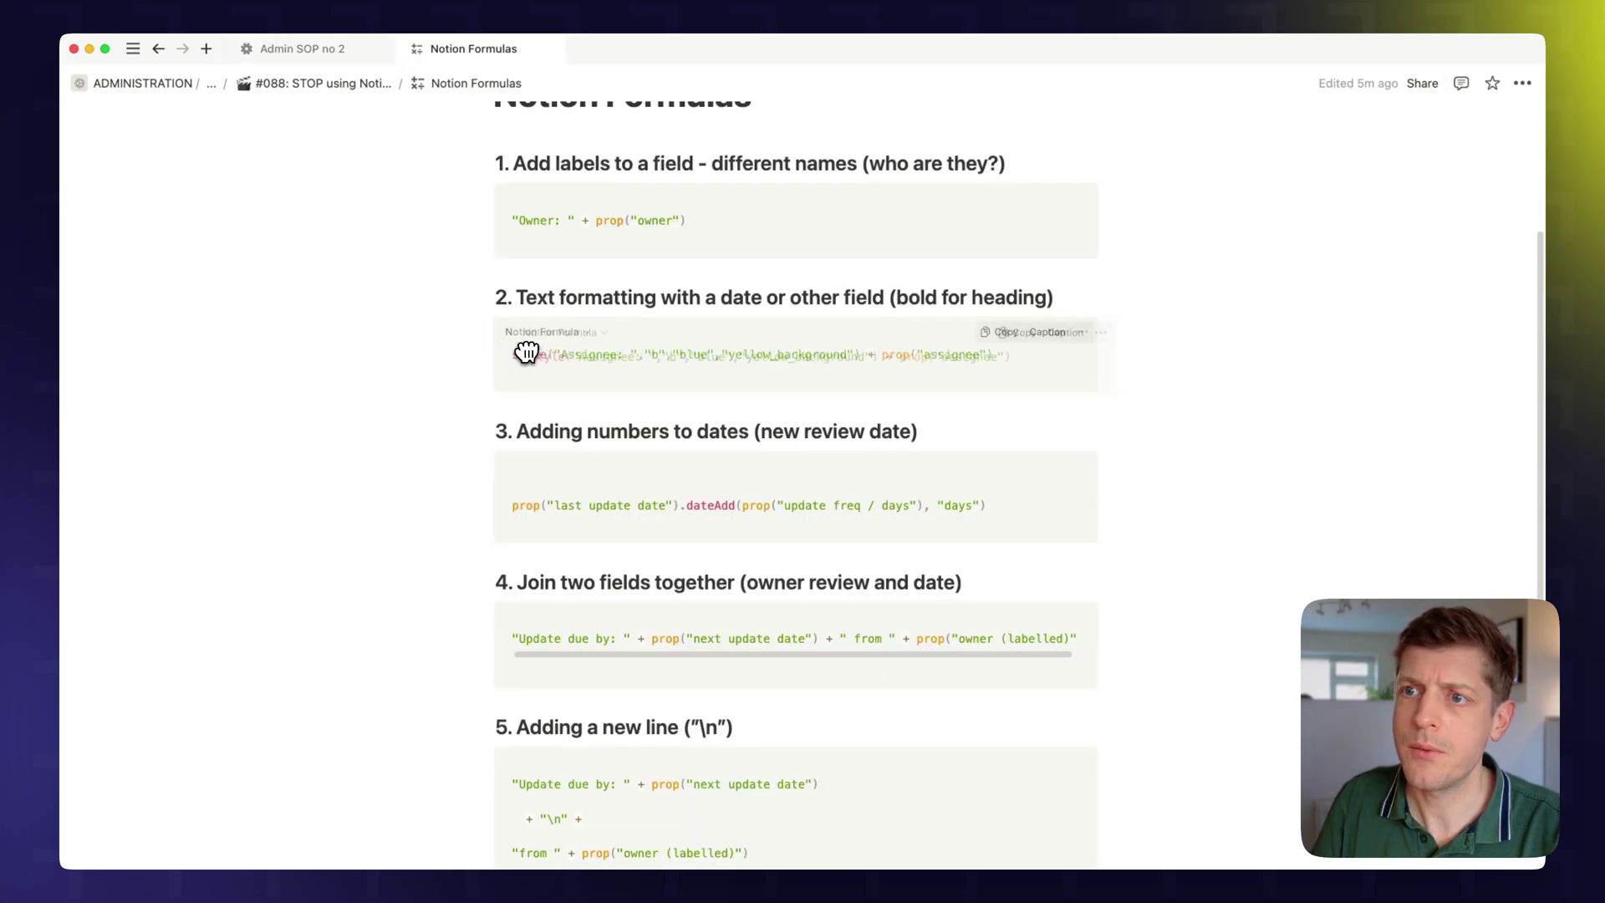
{"action": "left_click", "coordinate": [525, 356]}
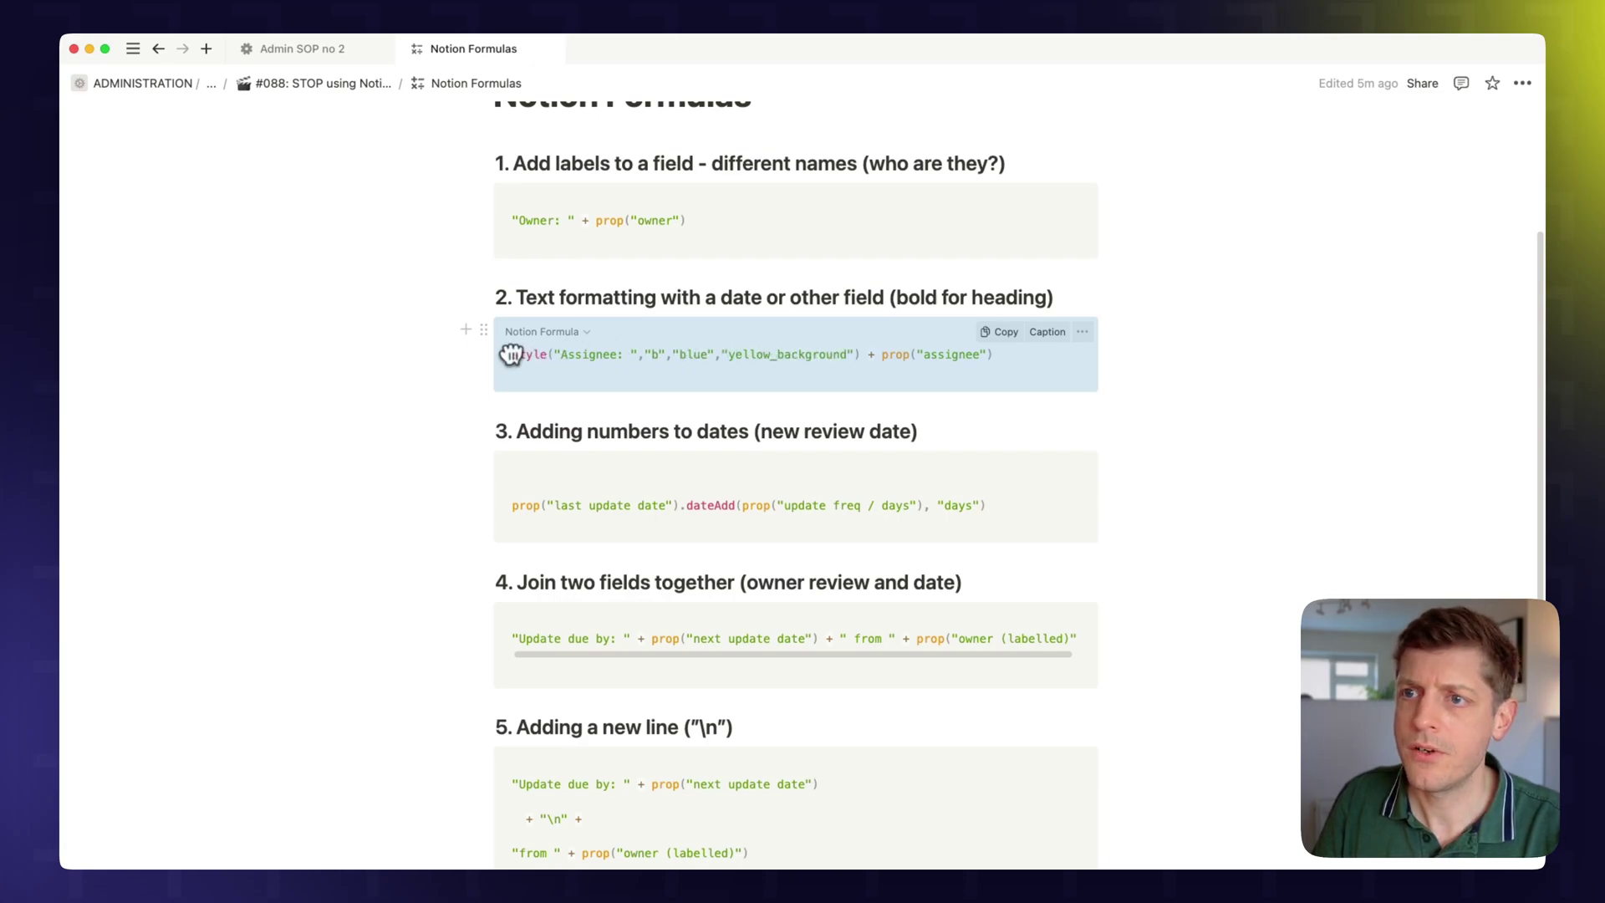
{"action": "left_click", "coordinate": [302, 51]}
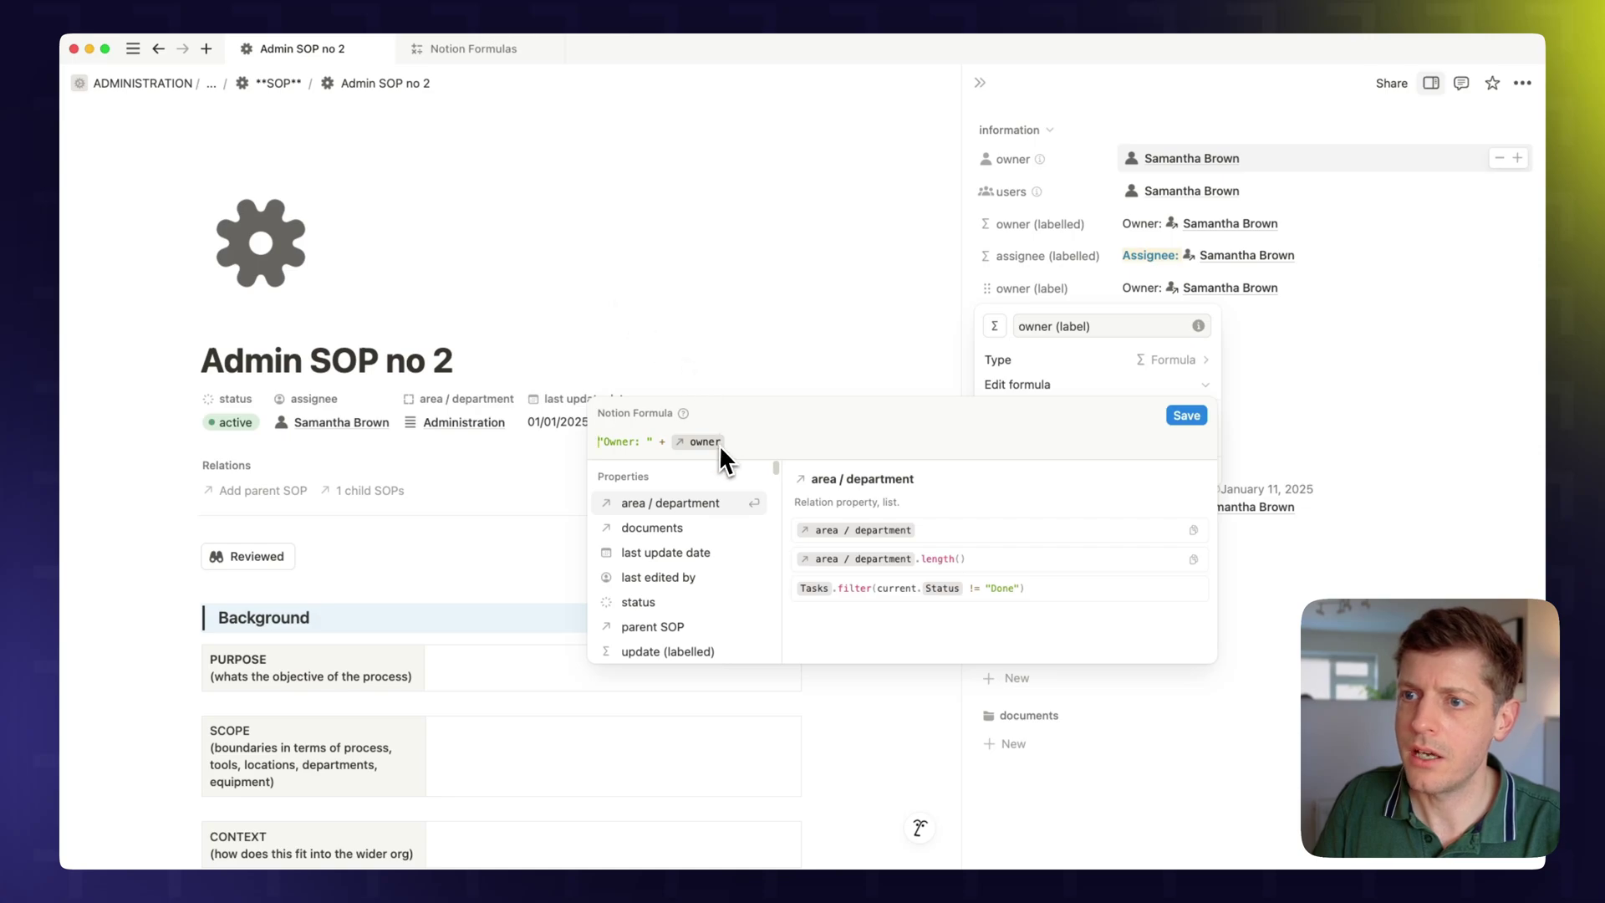
{"action": "type", "text": "style("}
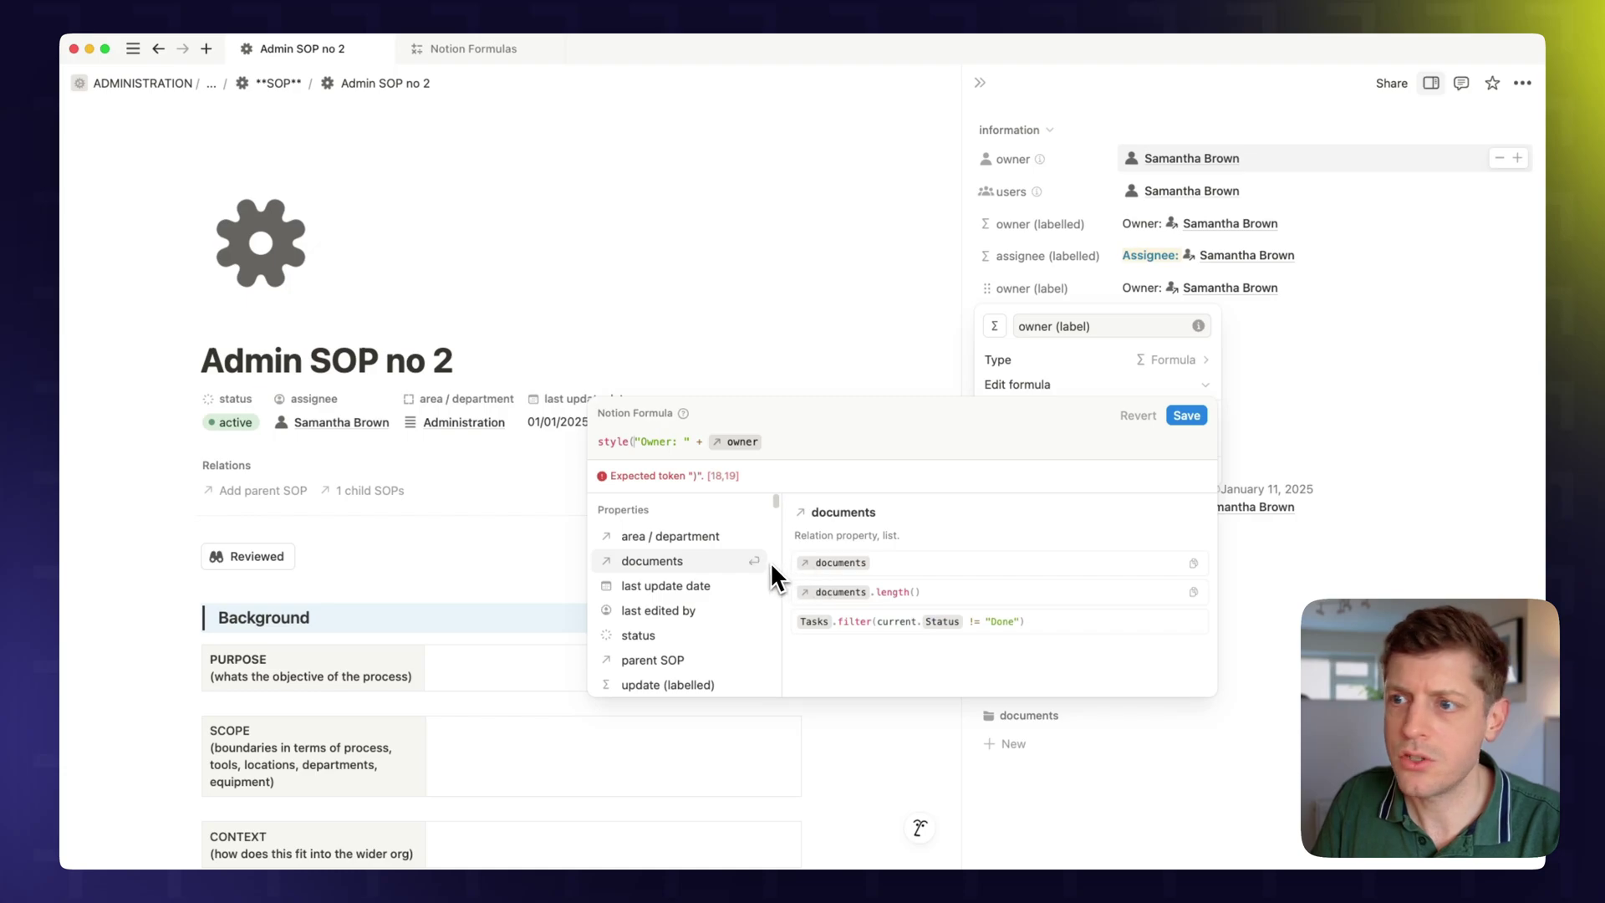
{"action": "key", "text": "Down"}
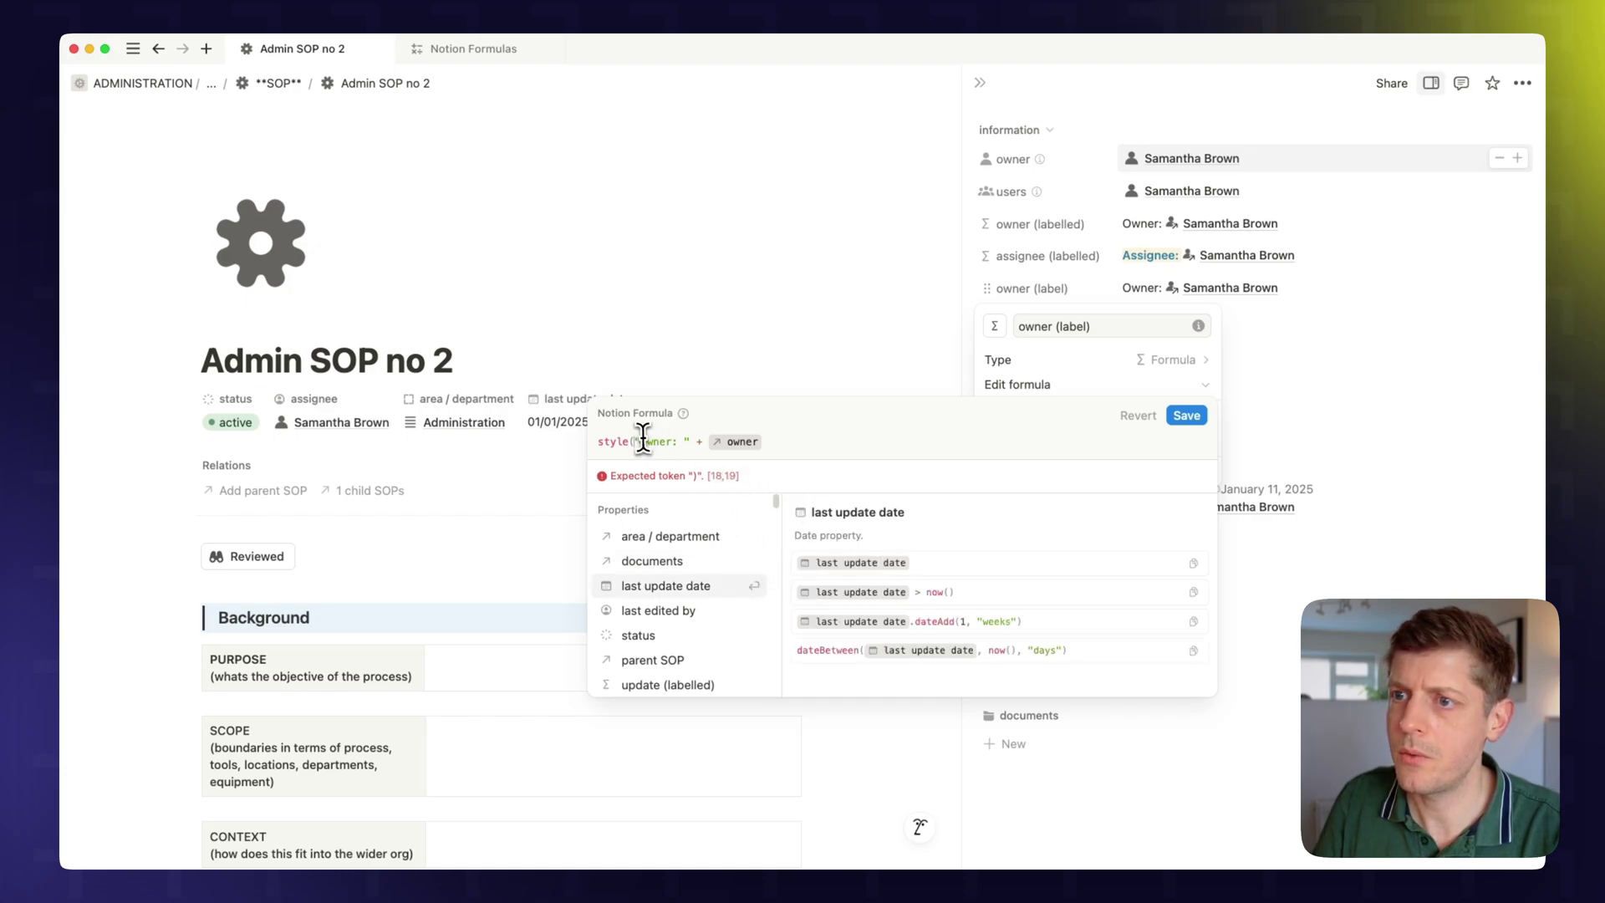
{"action": "left_click", "coordinate": [840, 447]}
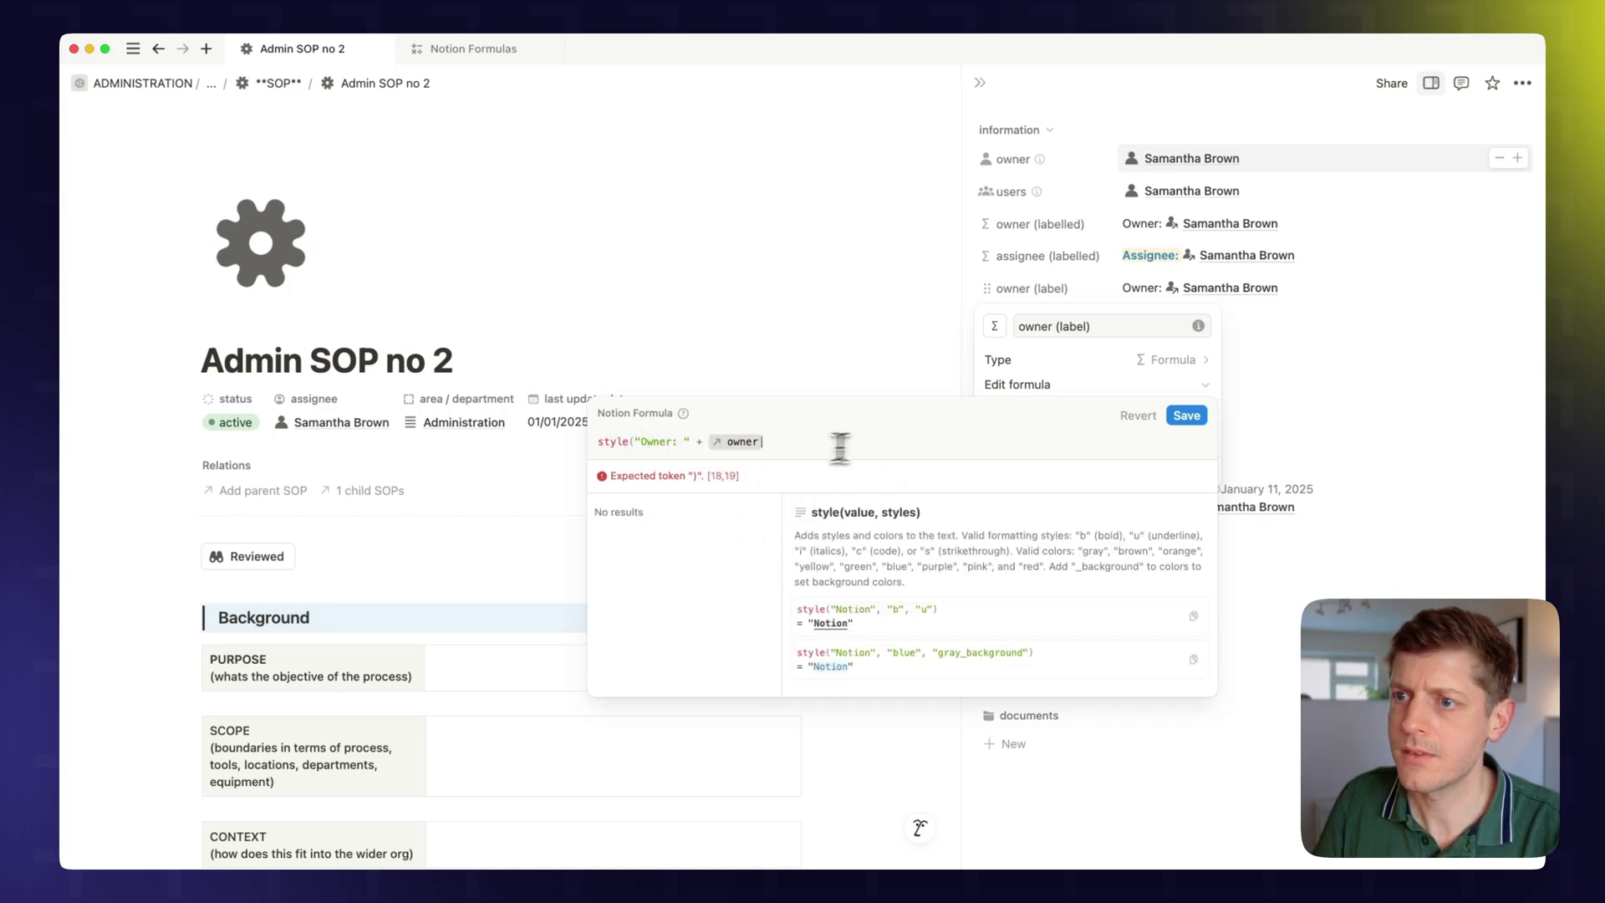
Complete the style function with "b" as the argument after "Owner: ", close its bracket before + owner, and save the formula
{"action": "left_click", "coordinate": [691, 441]}
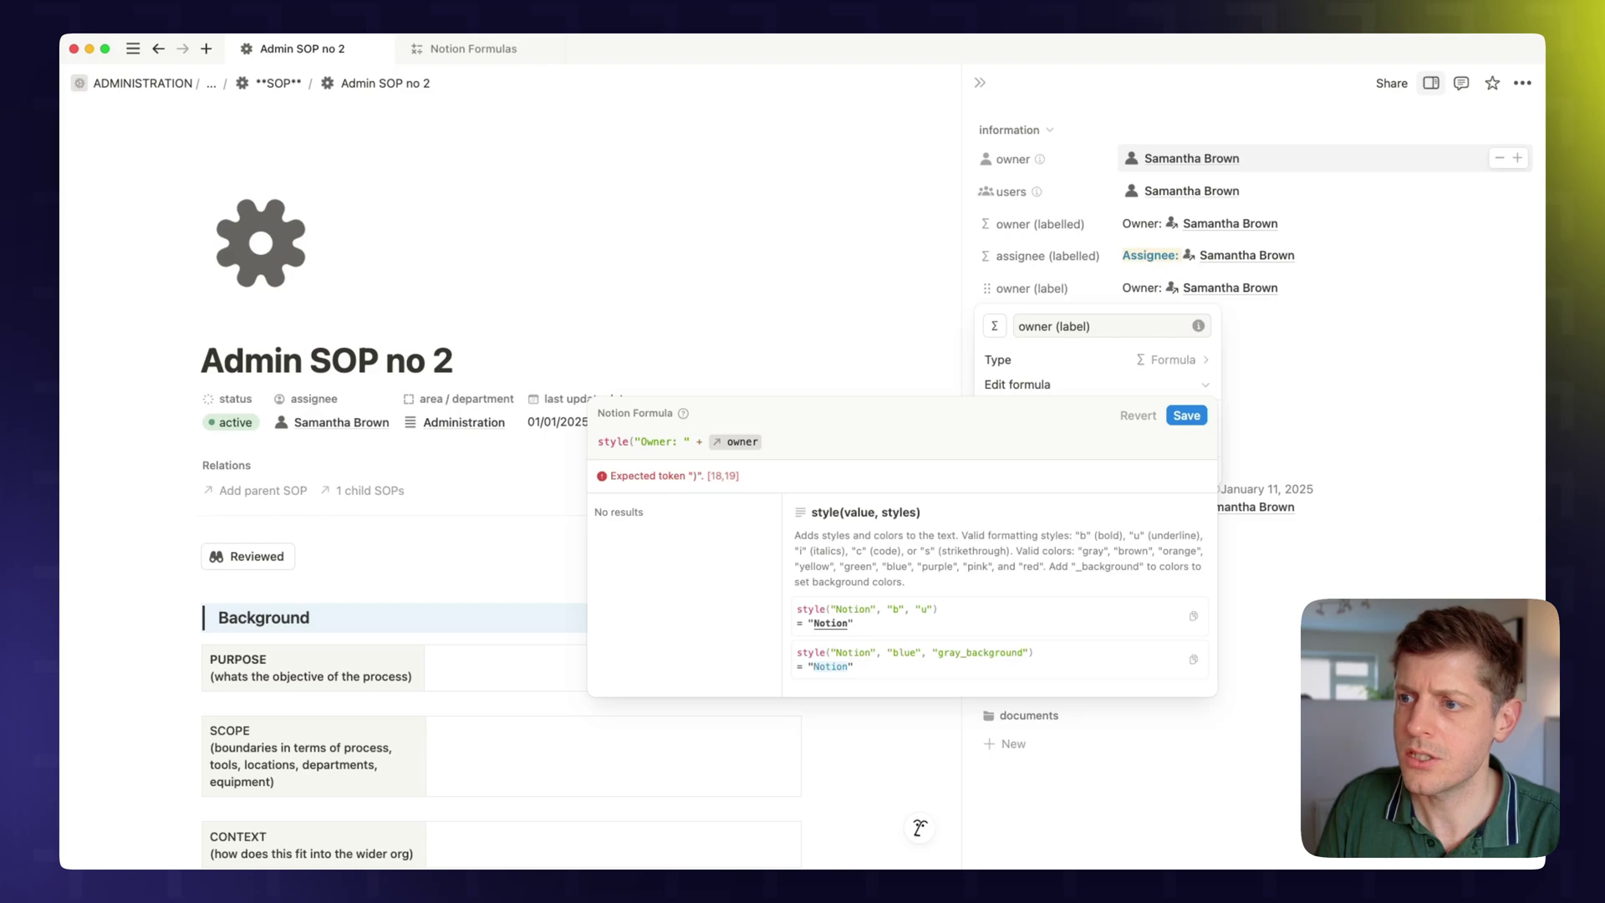
{"action": "type", "text": ","}
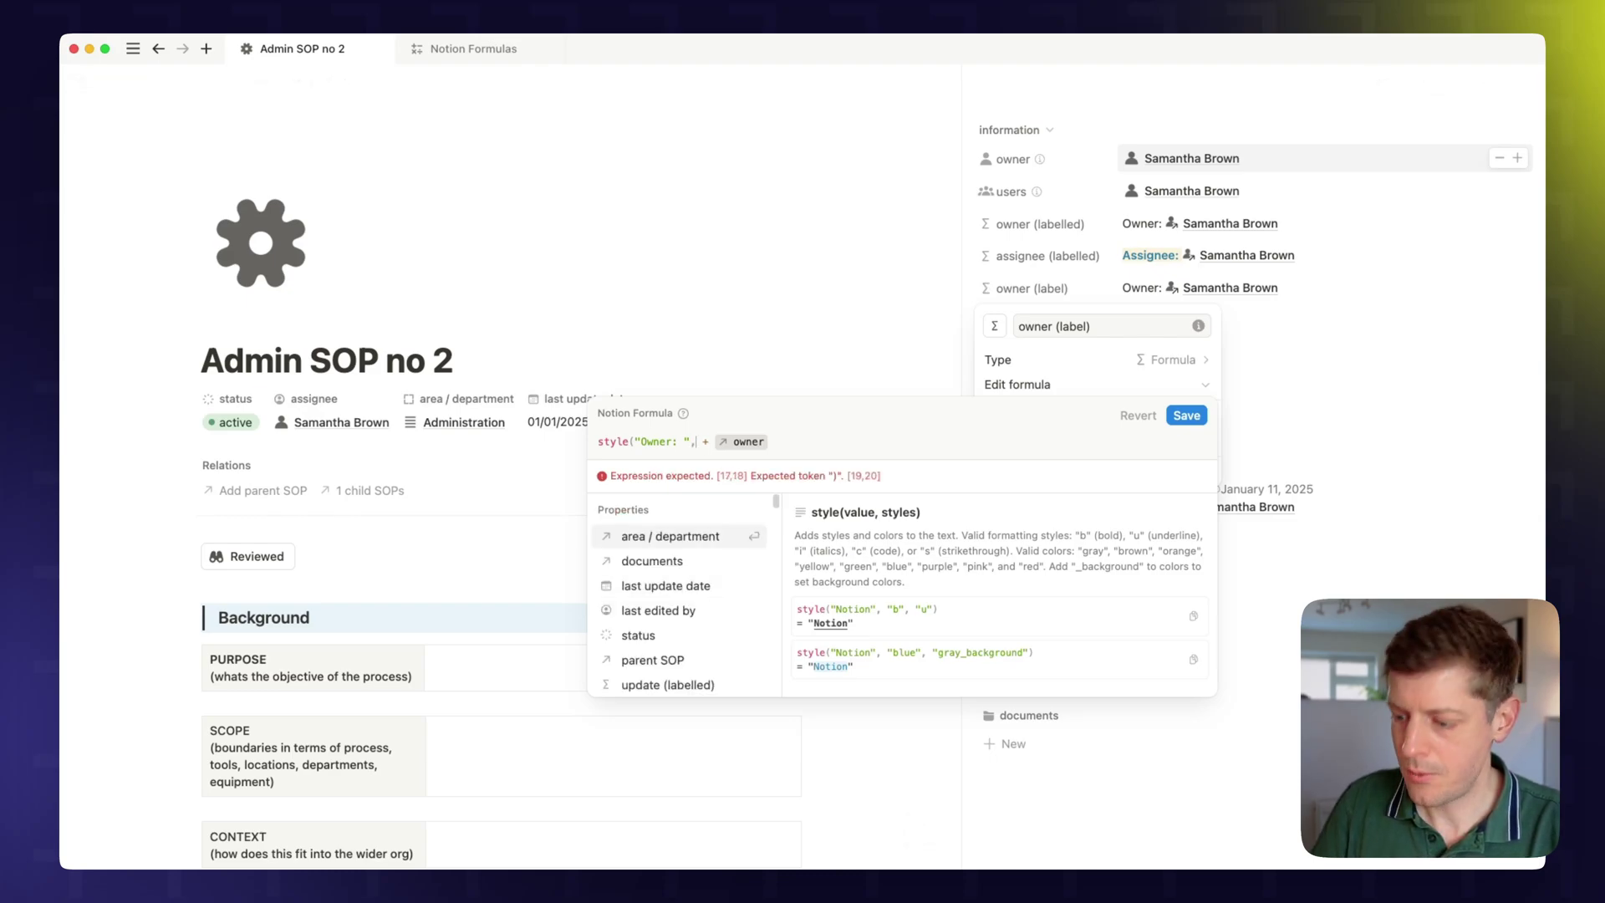
{"action": "type", "text": ")"}
{"action": "key", "text": "Left"}
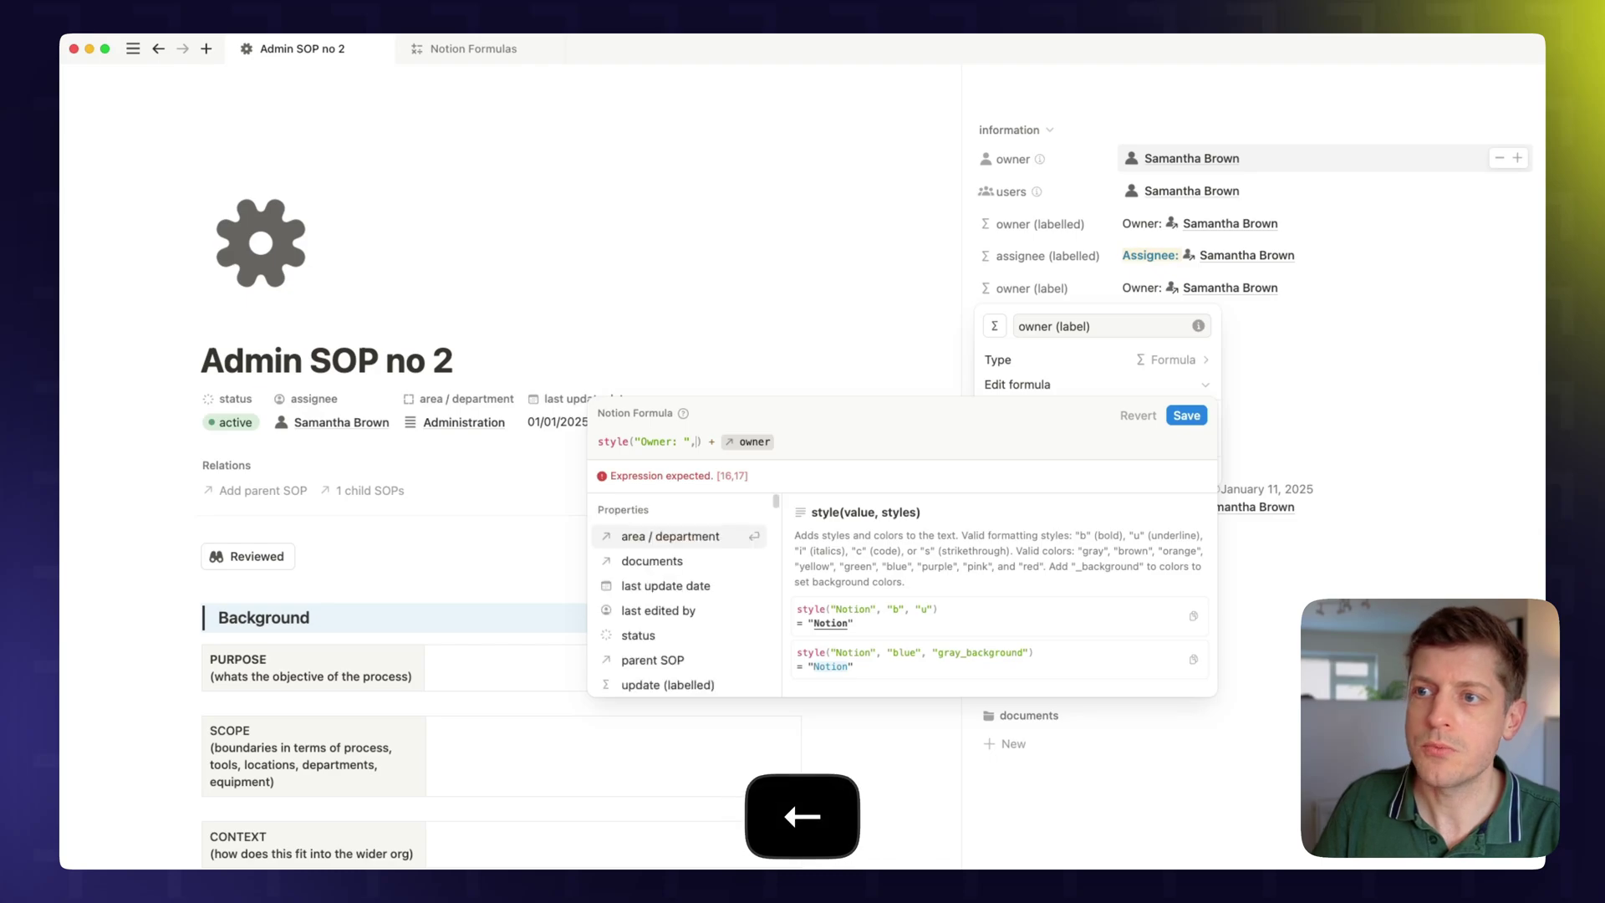
{"action": "key", "text": "Left"}
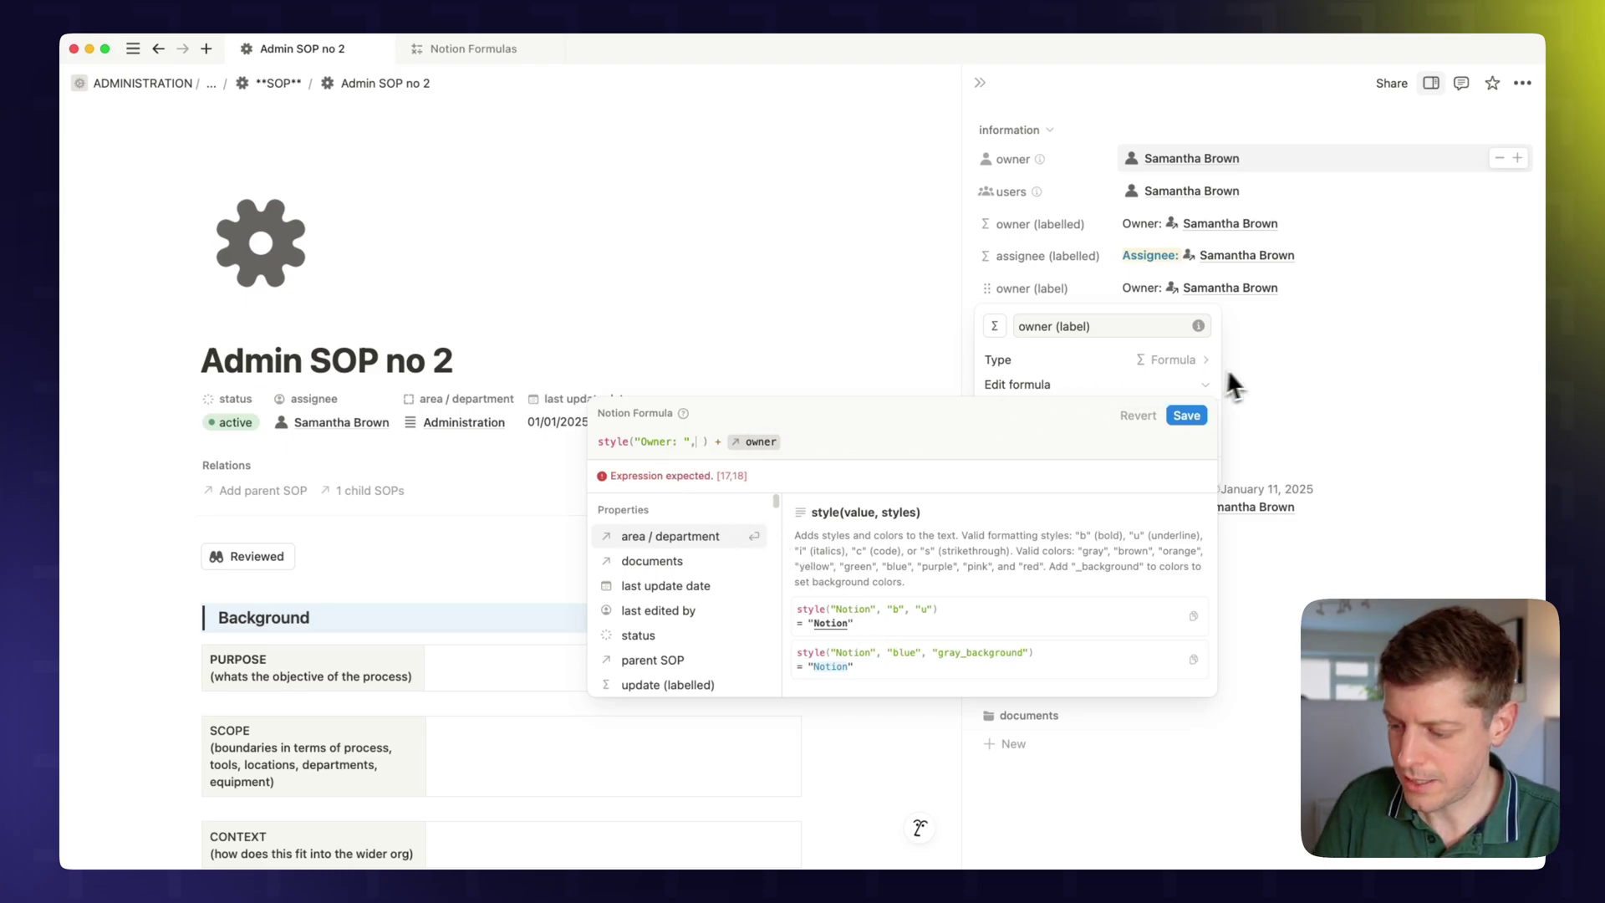
{"action": "type", "text": "\"b"}
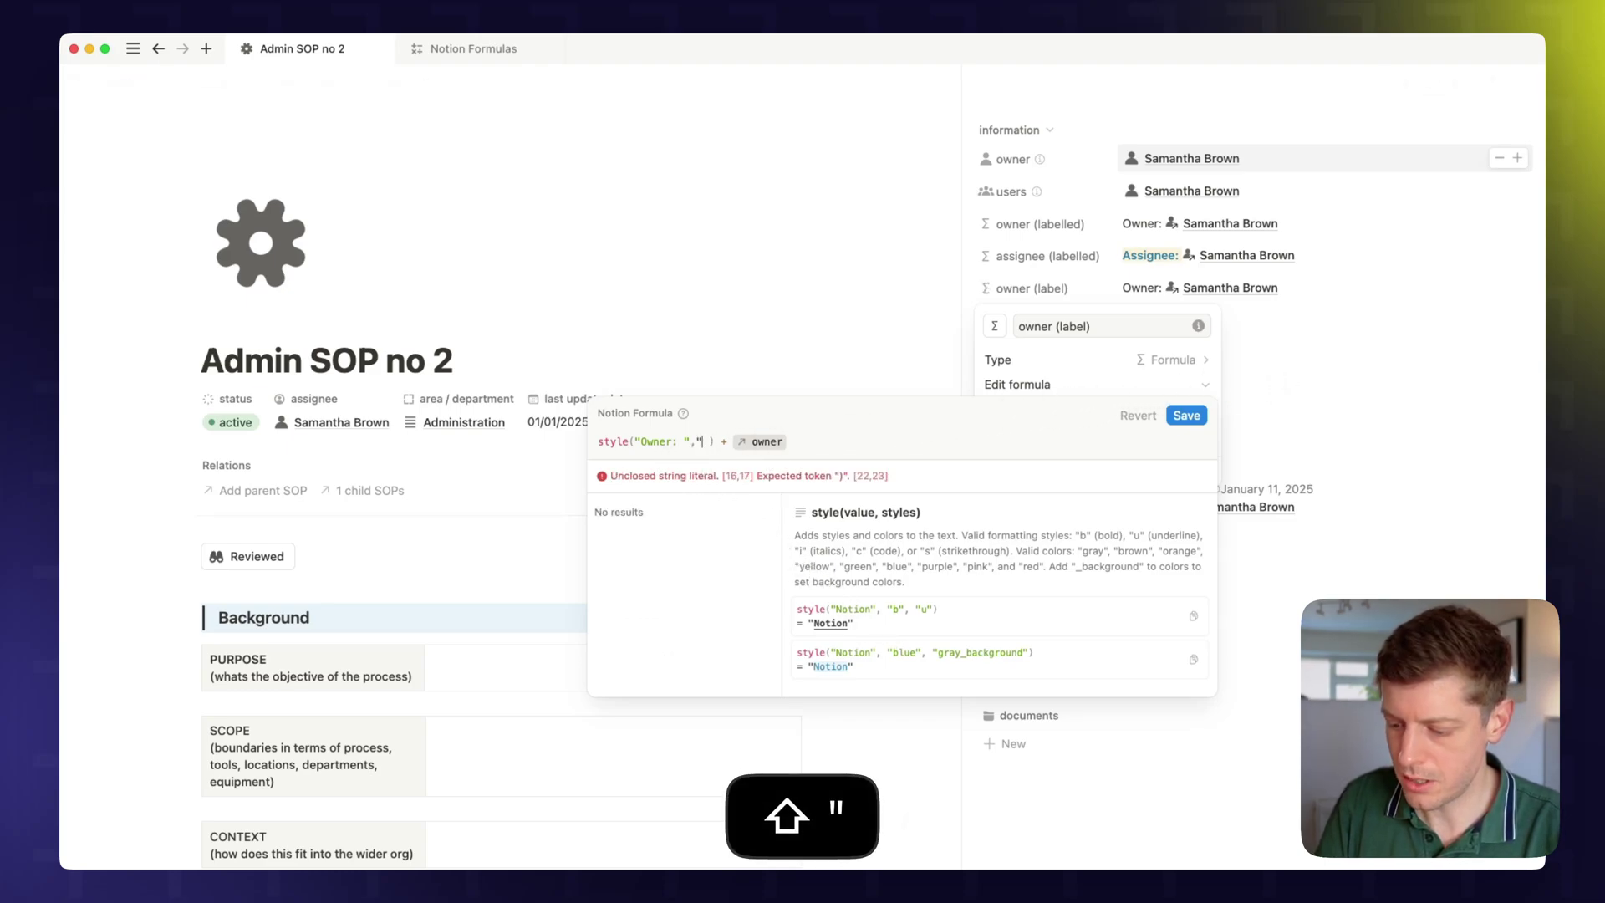
{"action": "type", "text": "\""}
{"action": "key", "text": "Right"}
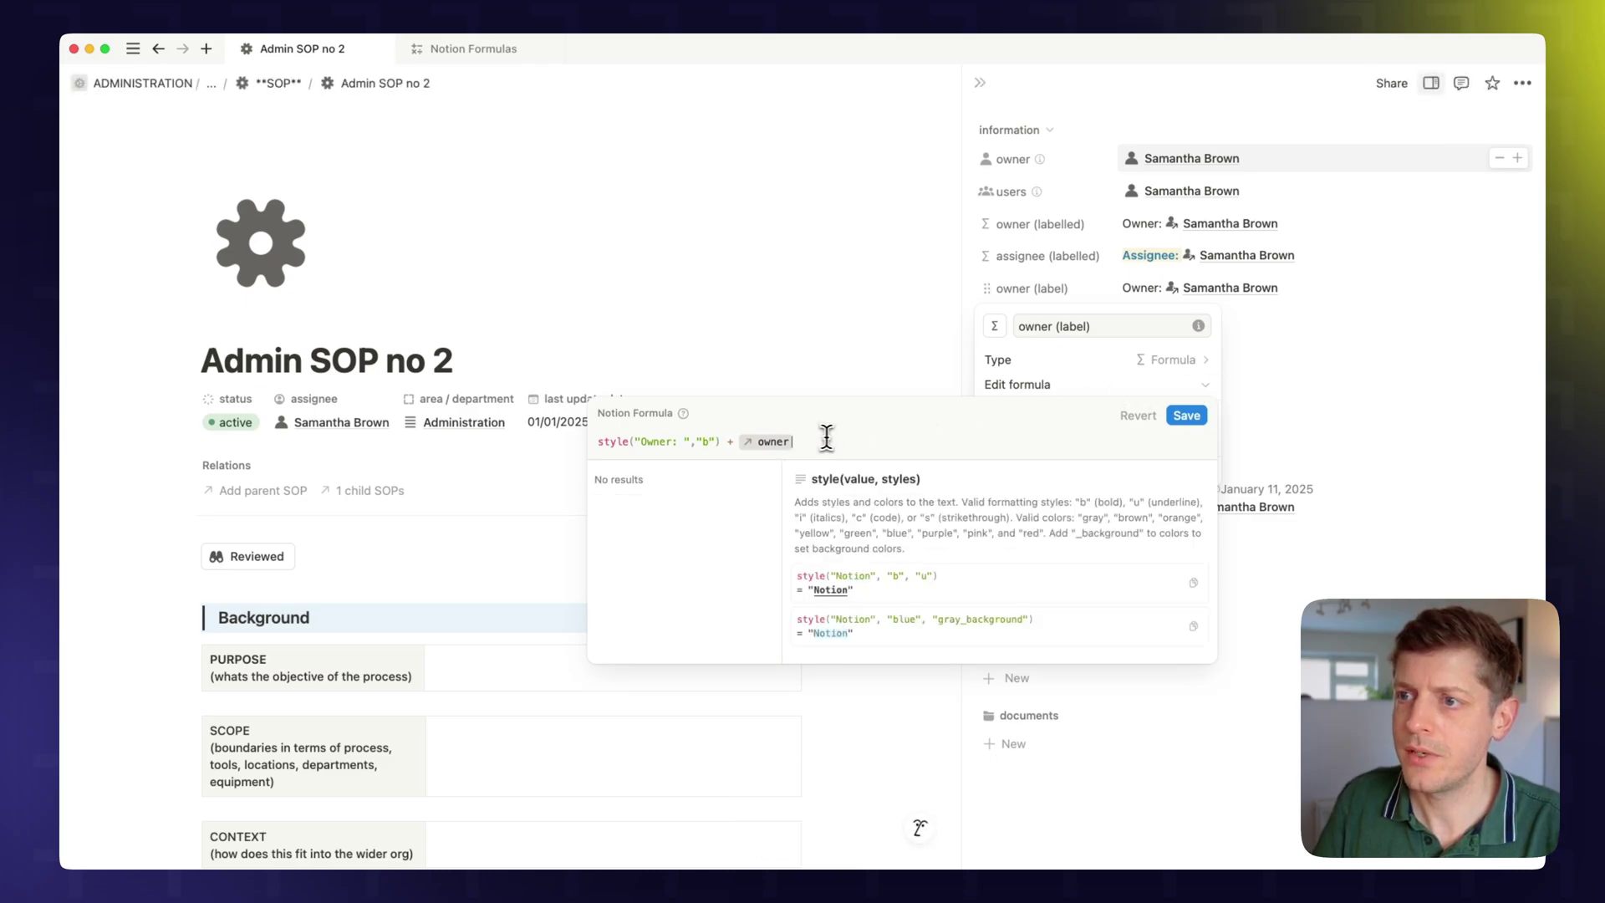
{"action": "left_click", "coordinate": [1187, 417]}
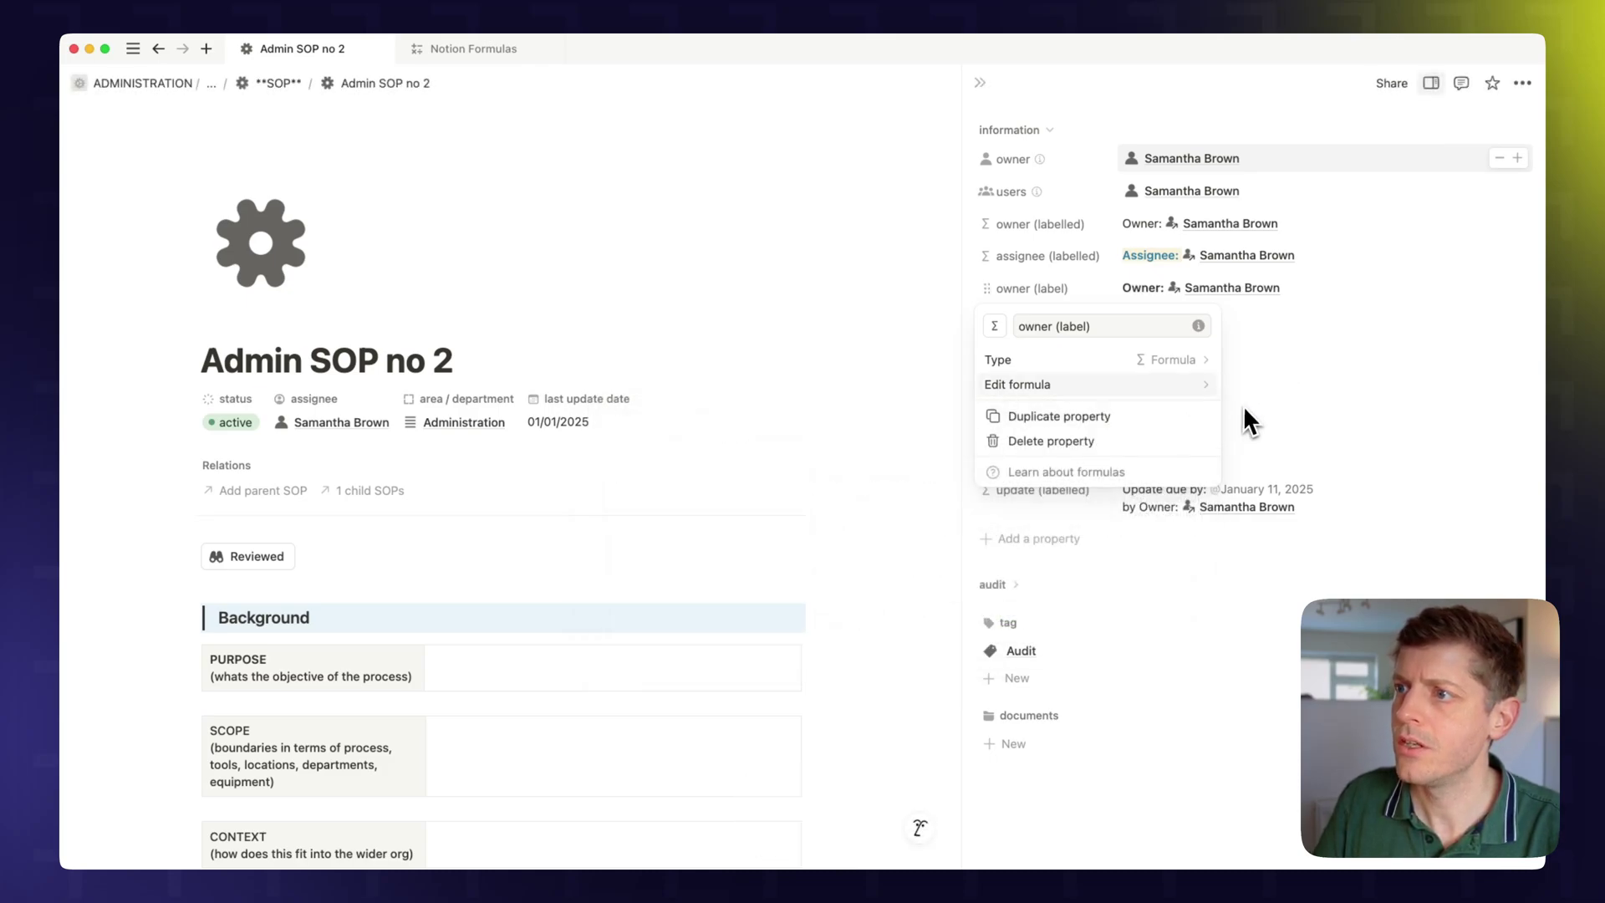
{"action": "left_click", "coordinate": [1240, 548]}
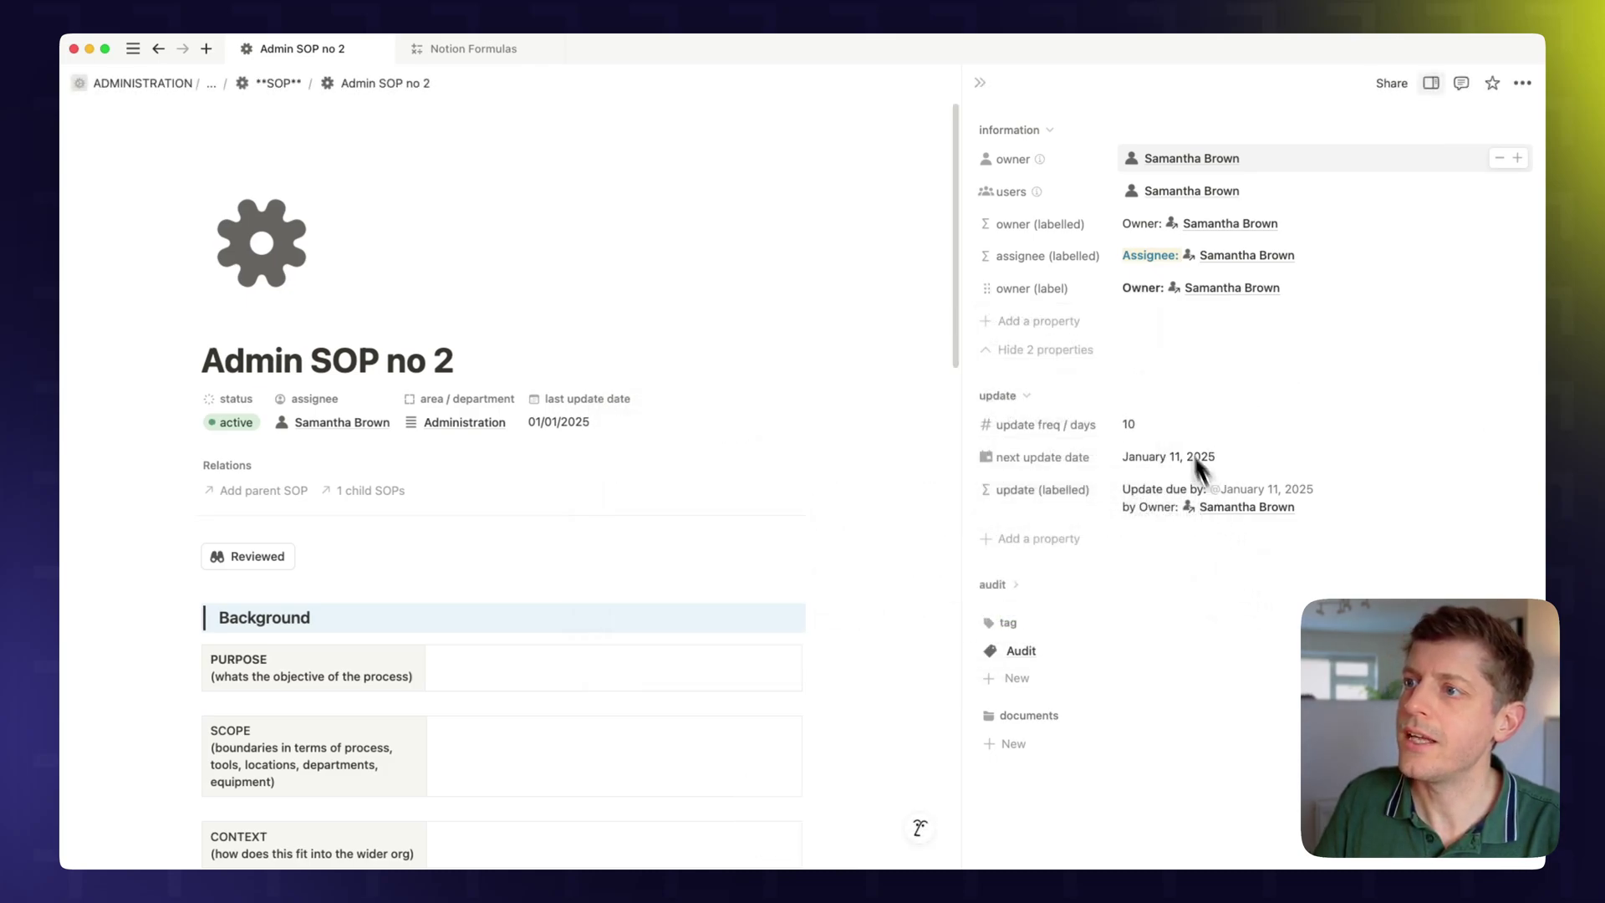
Add "blue" as a further style argument after "b" in the owner (label) formula and save it
{"action": "left_click", "coordinate": [1136, 293]}
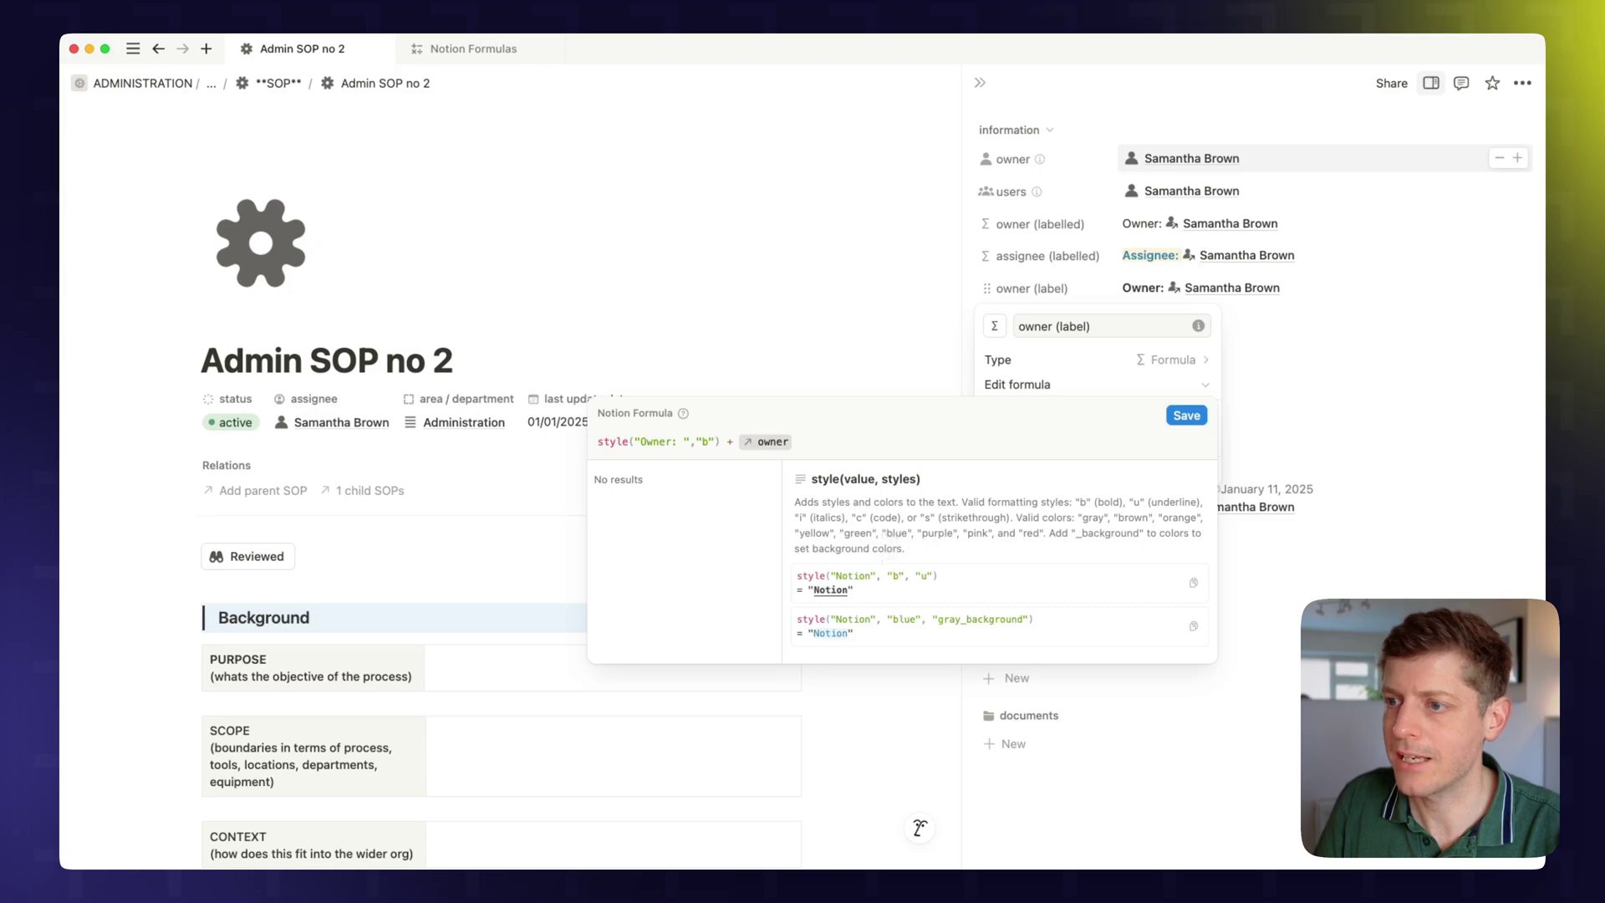
{"action": "type", "text": ","}
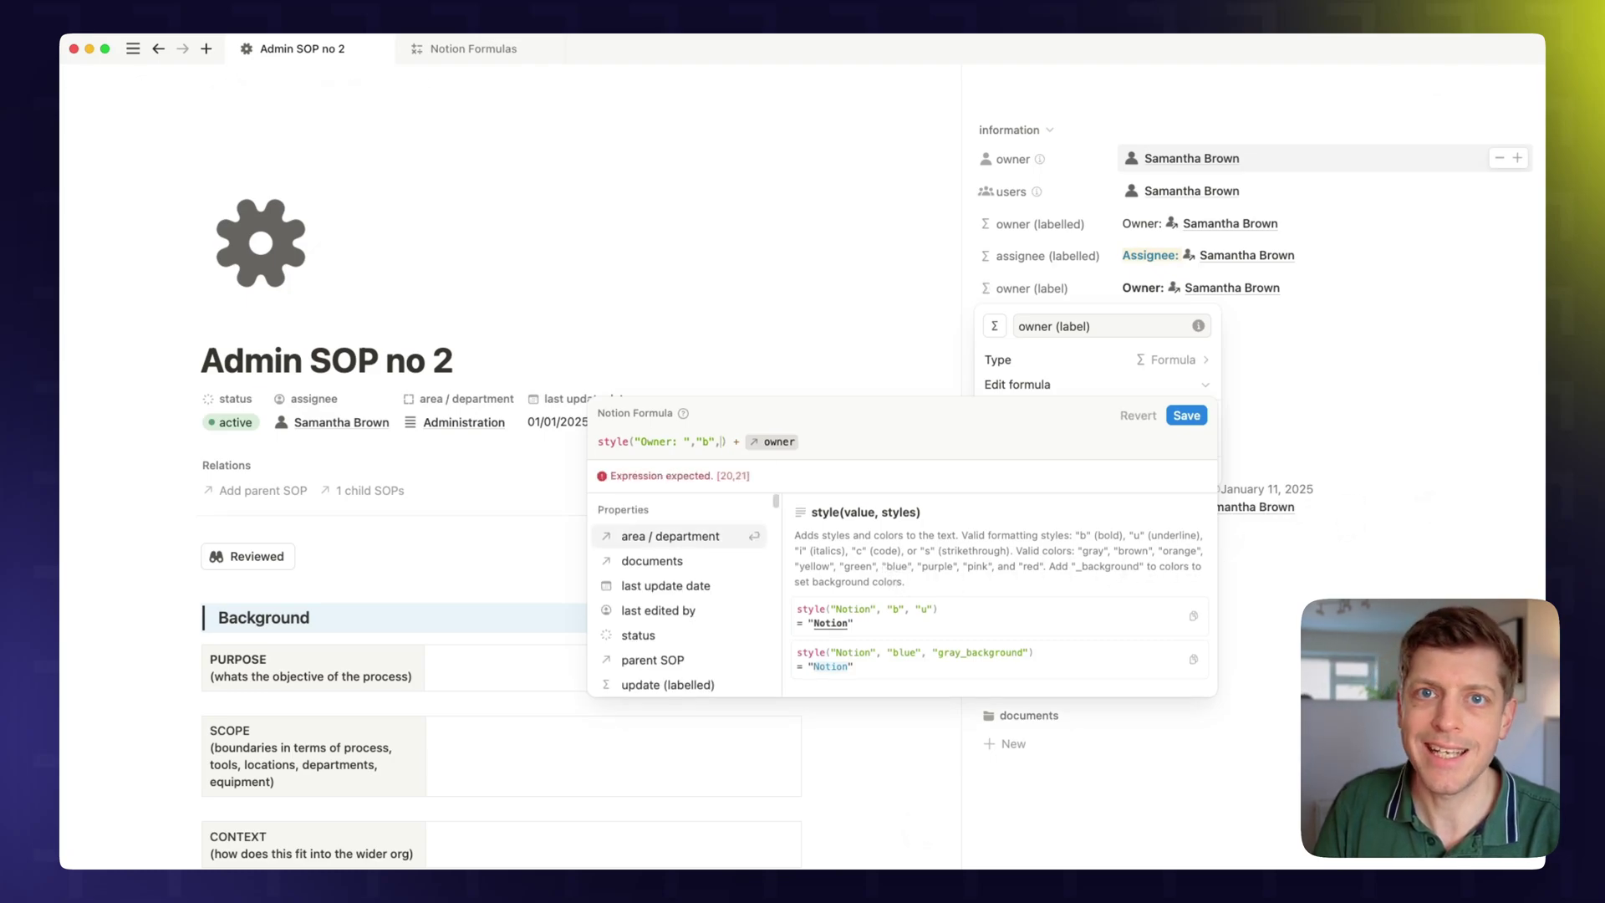
{"action": "type", "text": "\"bl"}
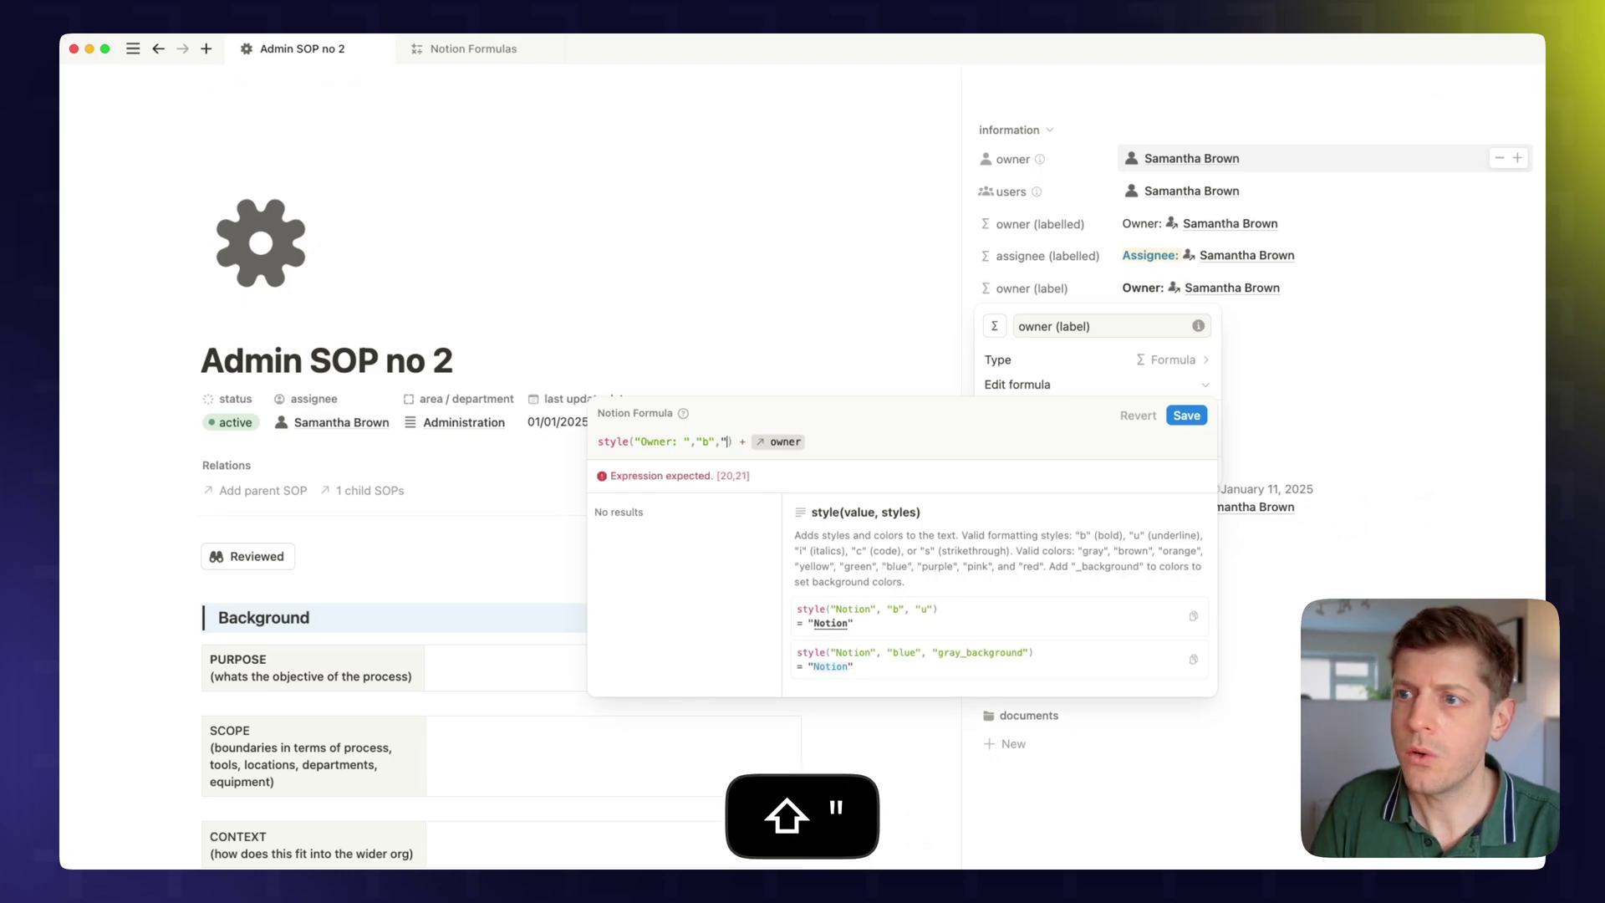
{"action": "type", "text": "ue\""}
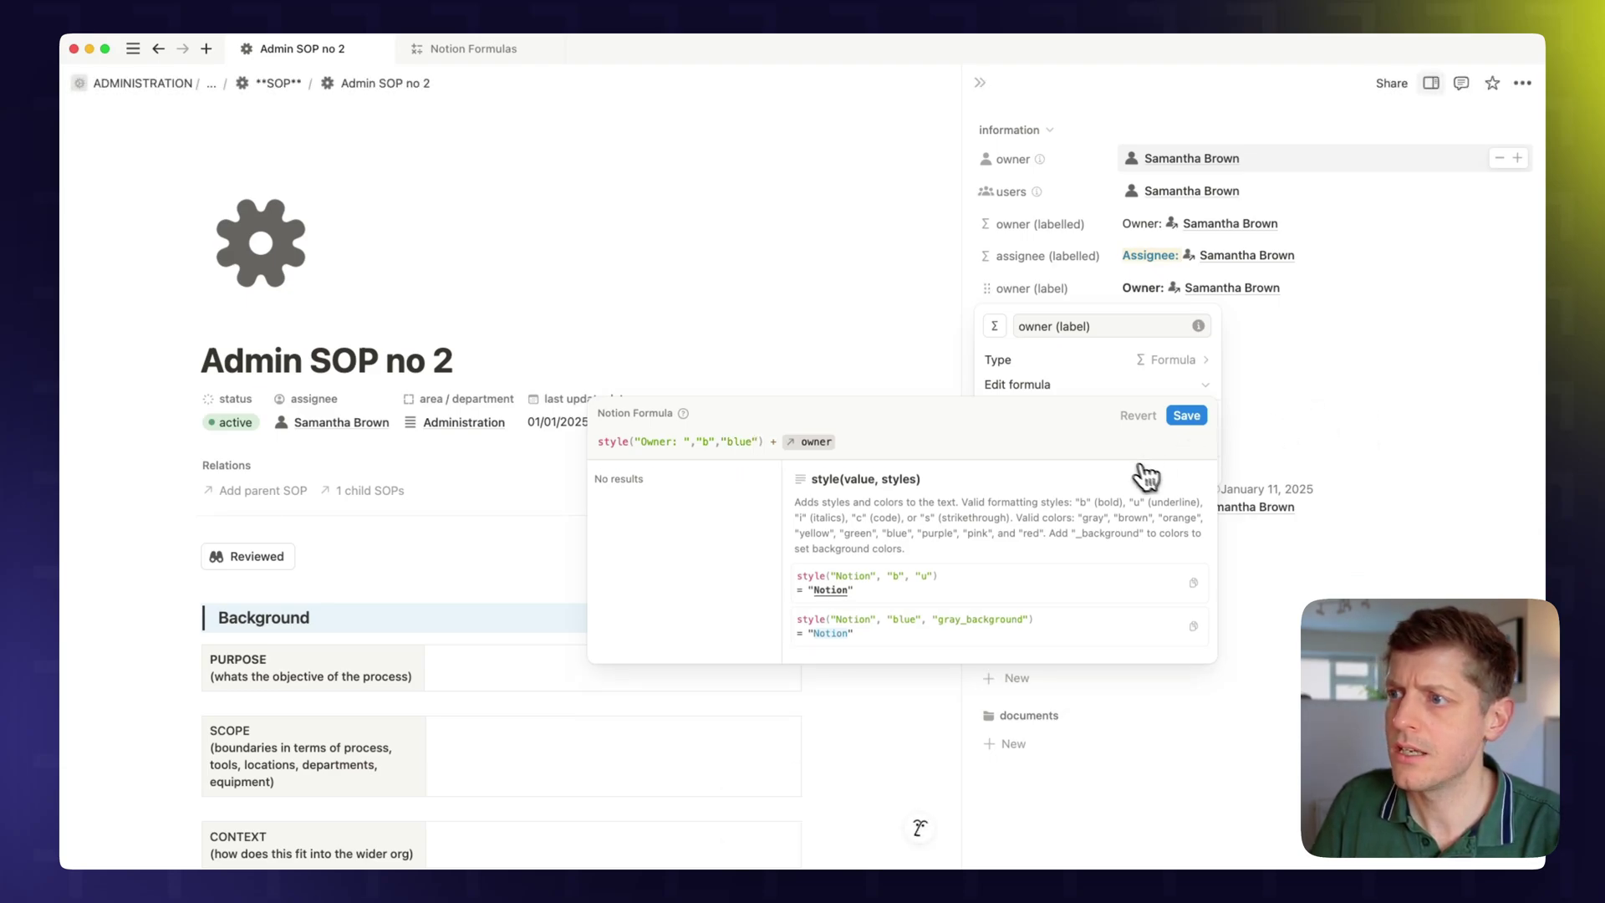
{"action": "left_click", "coordinate": [1184, 417]}
{"action": "left_click", "coordinate": [1299, 583]}
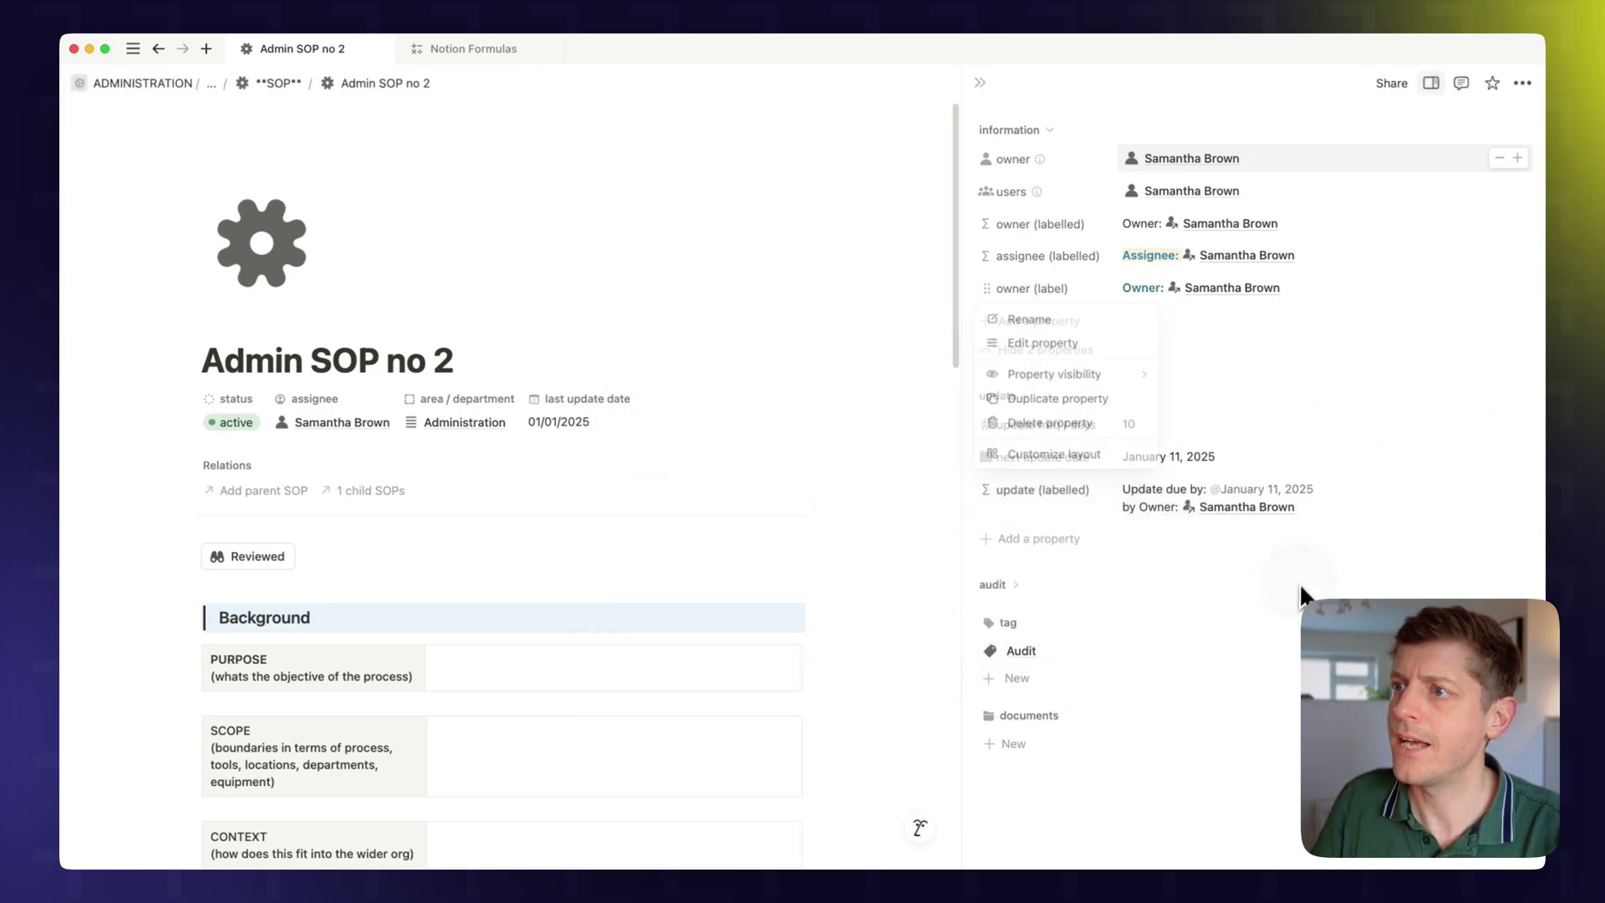
Examine the style function's formatting and color options in the owner (label) formula editor and the examples on the Notion Formulas page
{"action": "left_click", "coordinate": [1144, 293]}
{"action": "left_click", "coordinate": [1055, 381]}
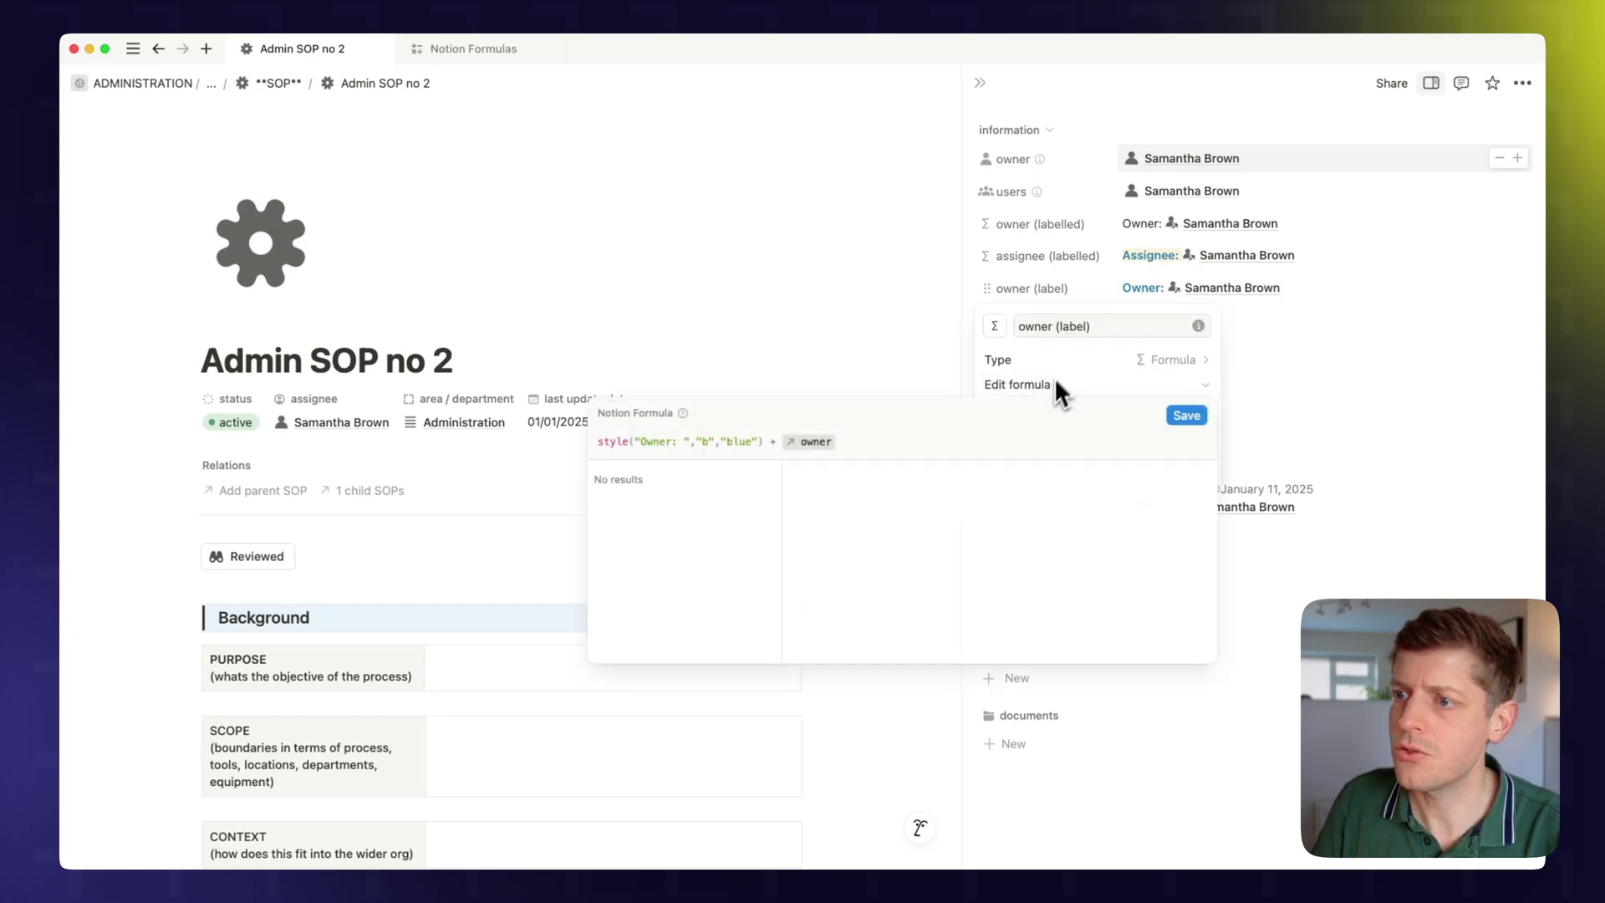
{"action": "left_click", "coordinate": [707, 451]}
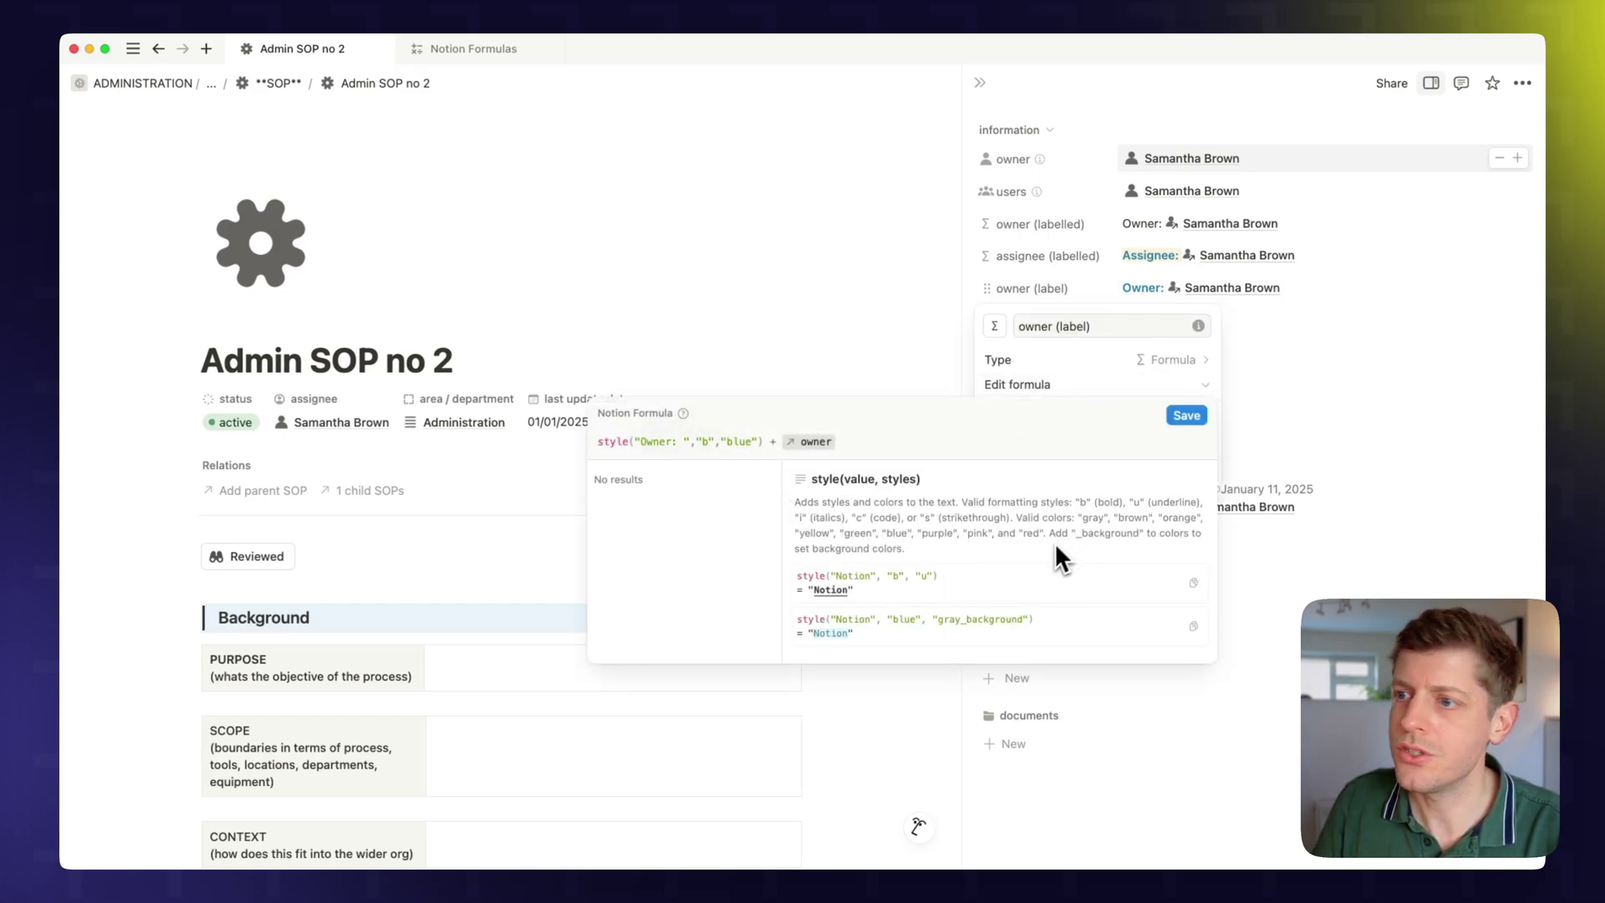
{"action": "left_click_drag", "start_coordinate": [800, 502], "coordinate": [927, 550]}
{"action": "left_click", "coordinate": [959, 539]}
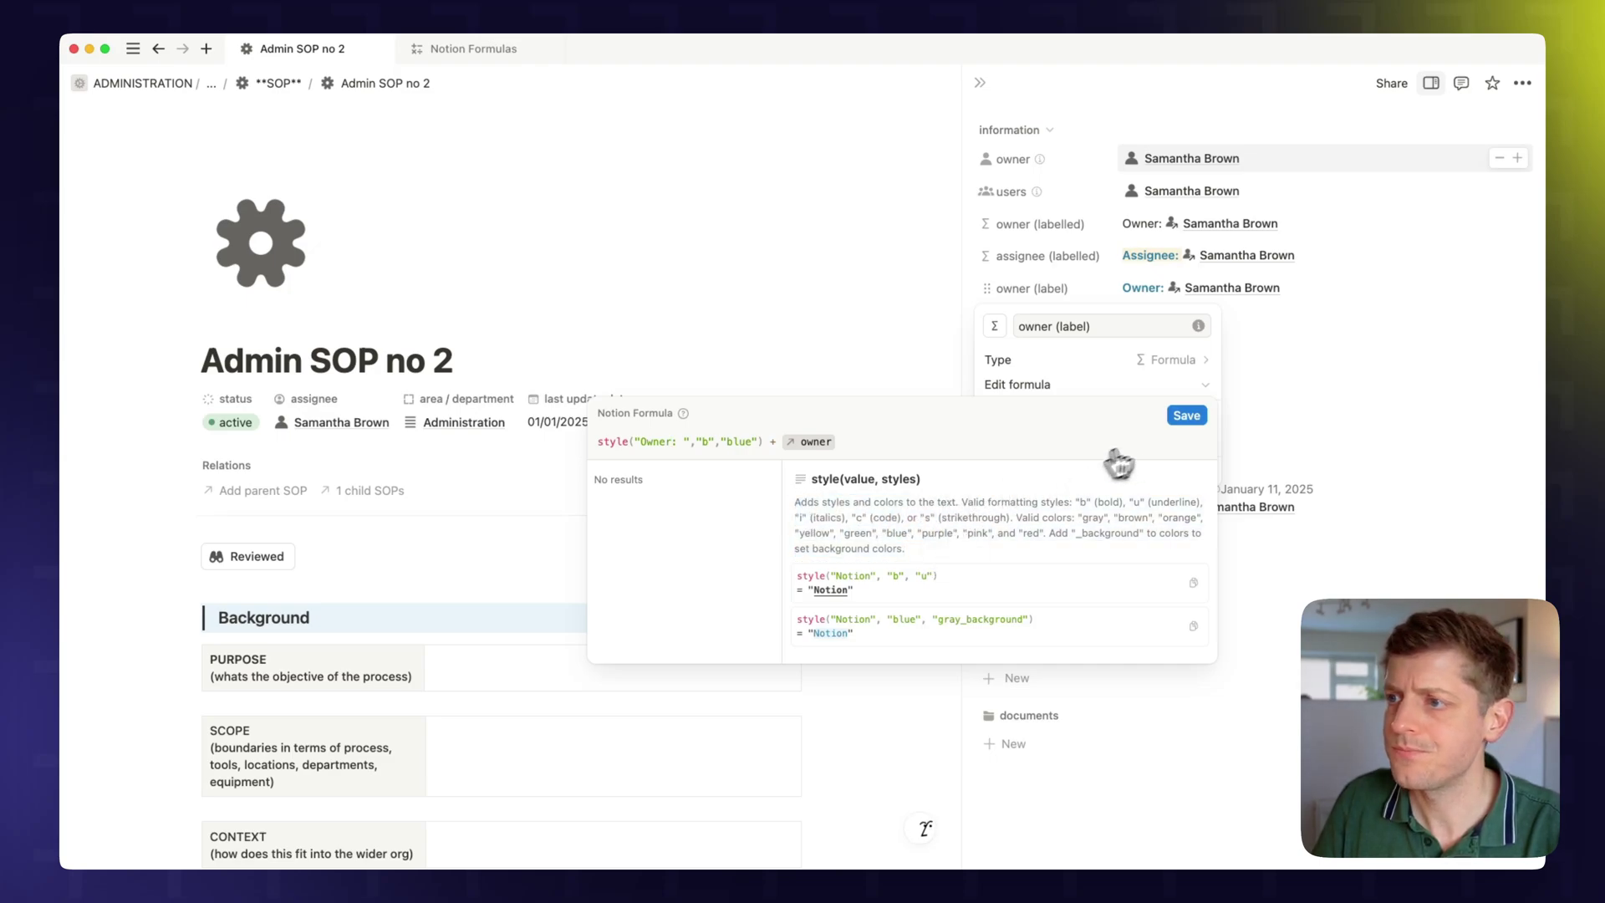
{"action": "left_click", "coordinate": [609, 158]}
{"action": "left_click", "coordinate": [473, 48]}
{"action": "scroll", "coordinate": [729, 346], "scroll_direction": "down", "scroll_amount": 1}
{"action": "scroll", "coordinate": [729, 346], "scroll_direction": "down", "scroll_amount": 2}
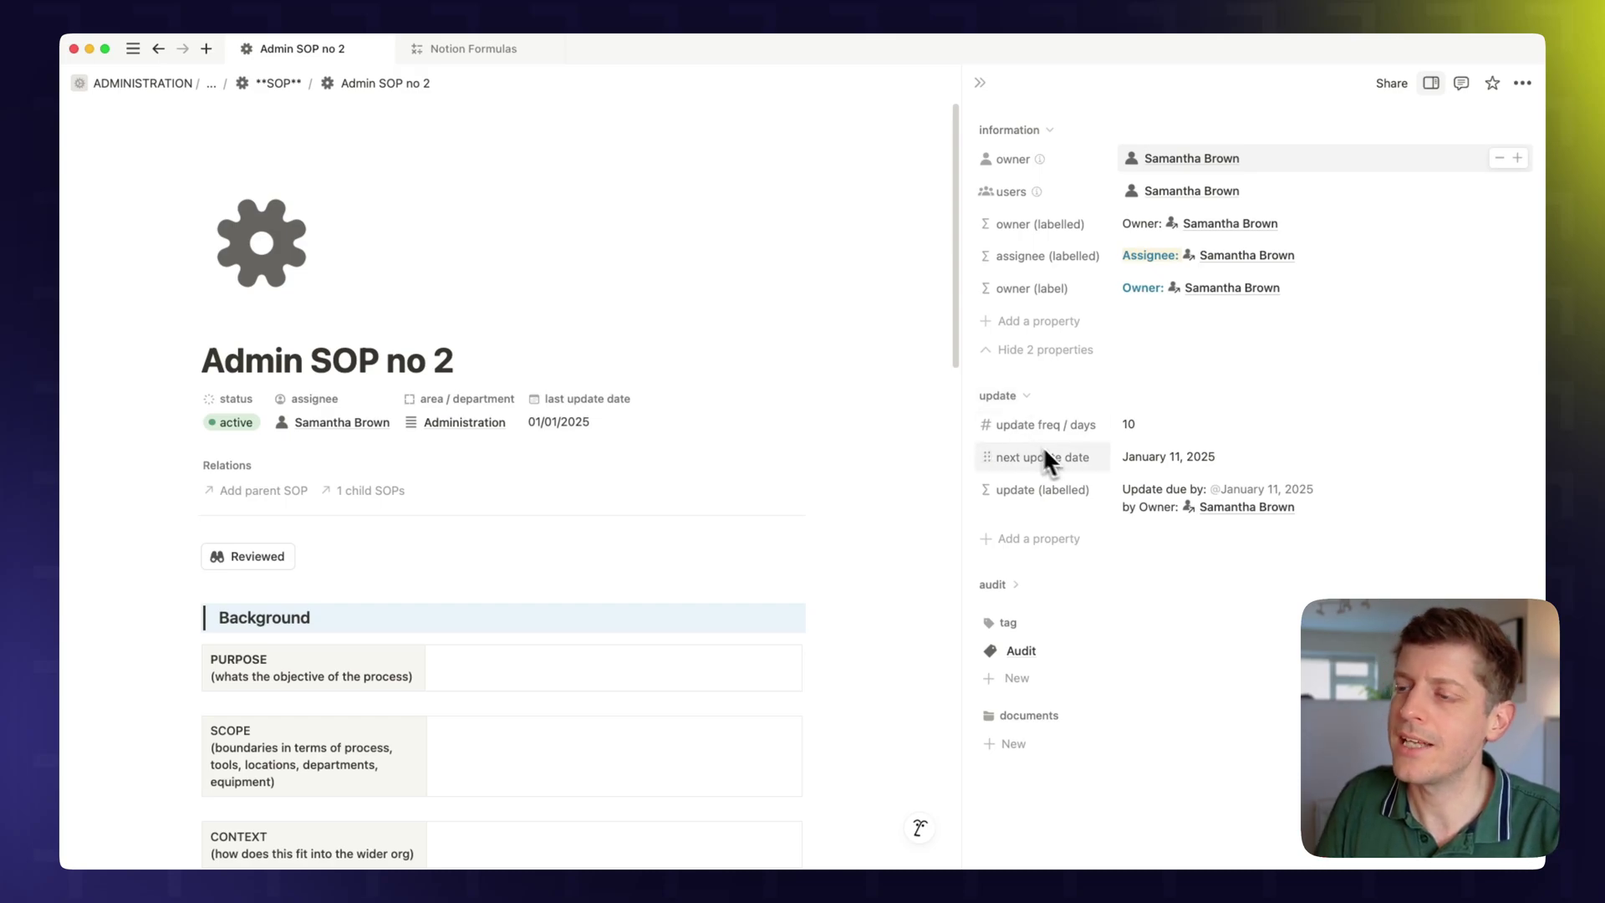
Set the update freq / days property of Admin SOP no 2 to 90
{"action": "left_click", "coordinate": [1142, 424]}
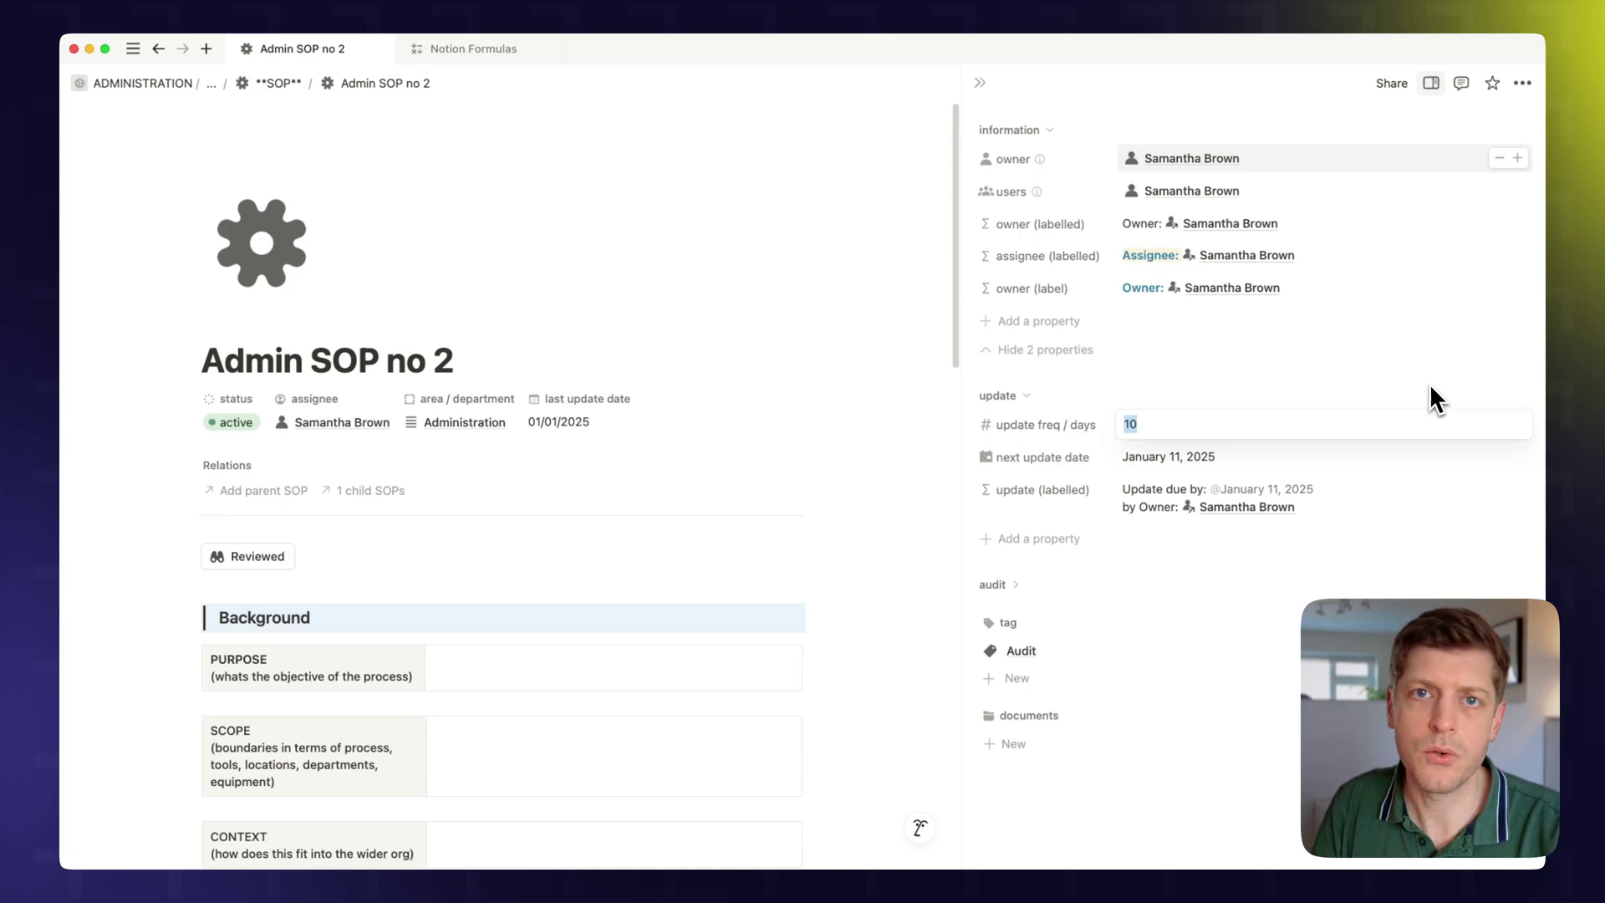
{"action": "type", "text": "90"}
{"action": "key", "text": "Return"}
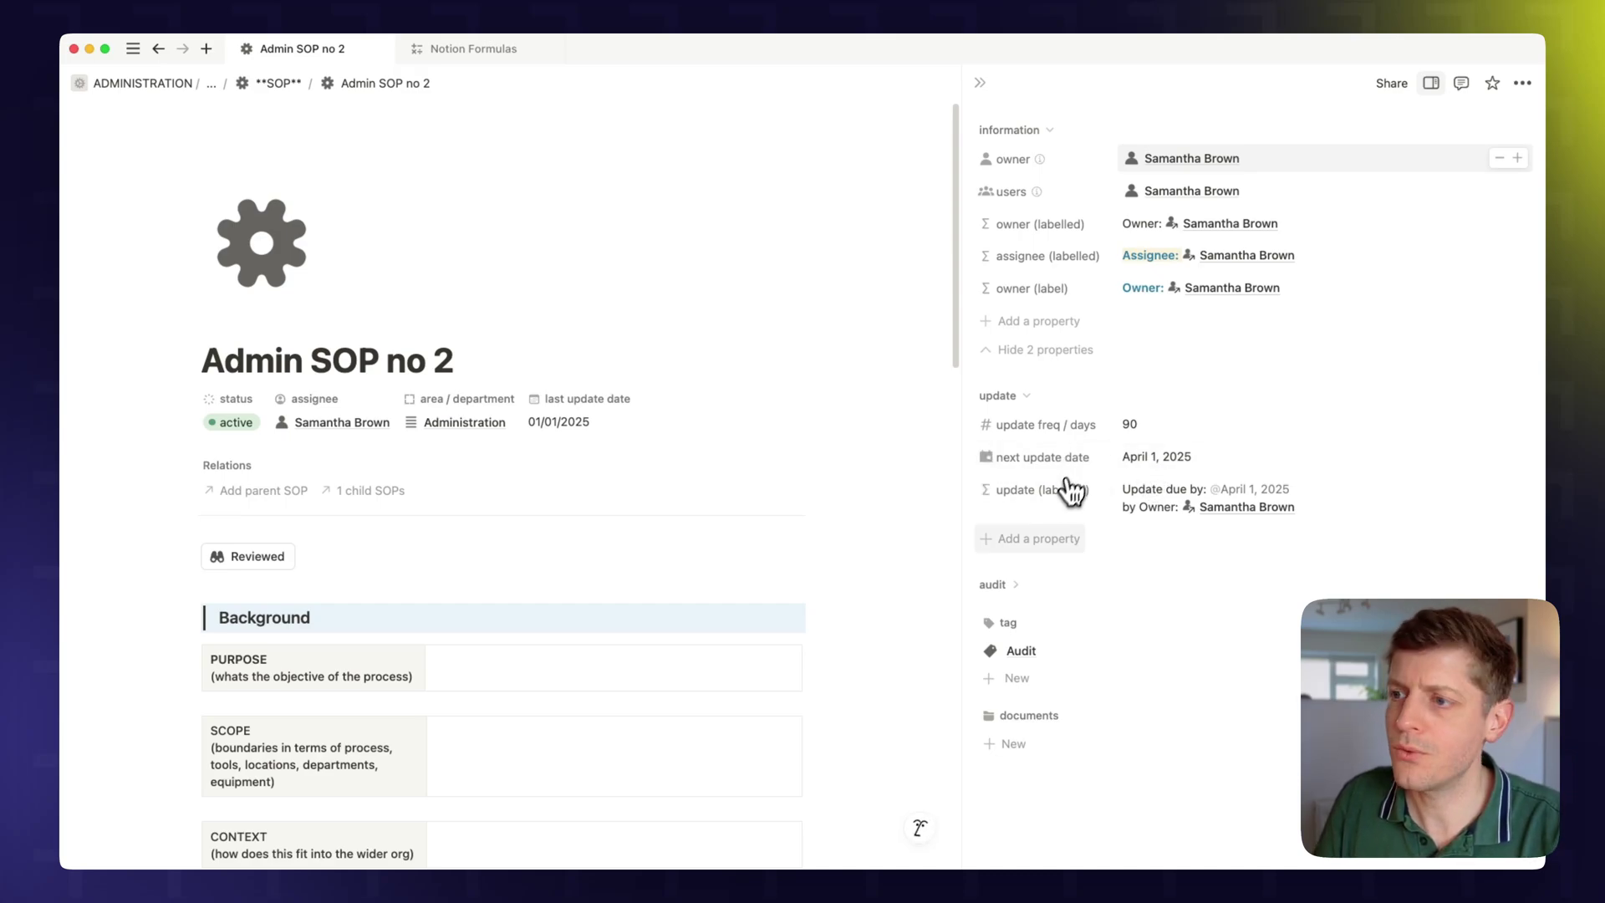
Add a formula property named next update date 2 to the update group and start its formula with last update date
{"action": "left_click", "coordinate": [1033, 540]}
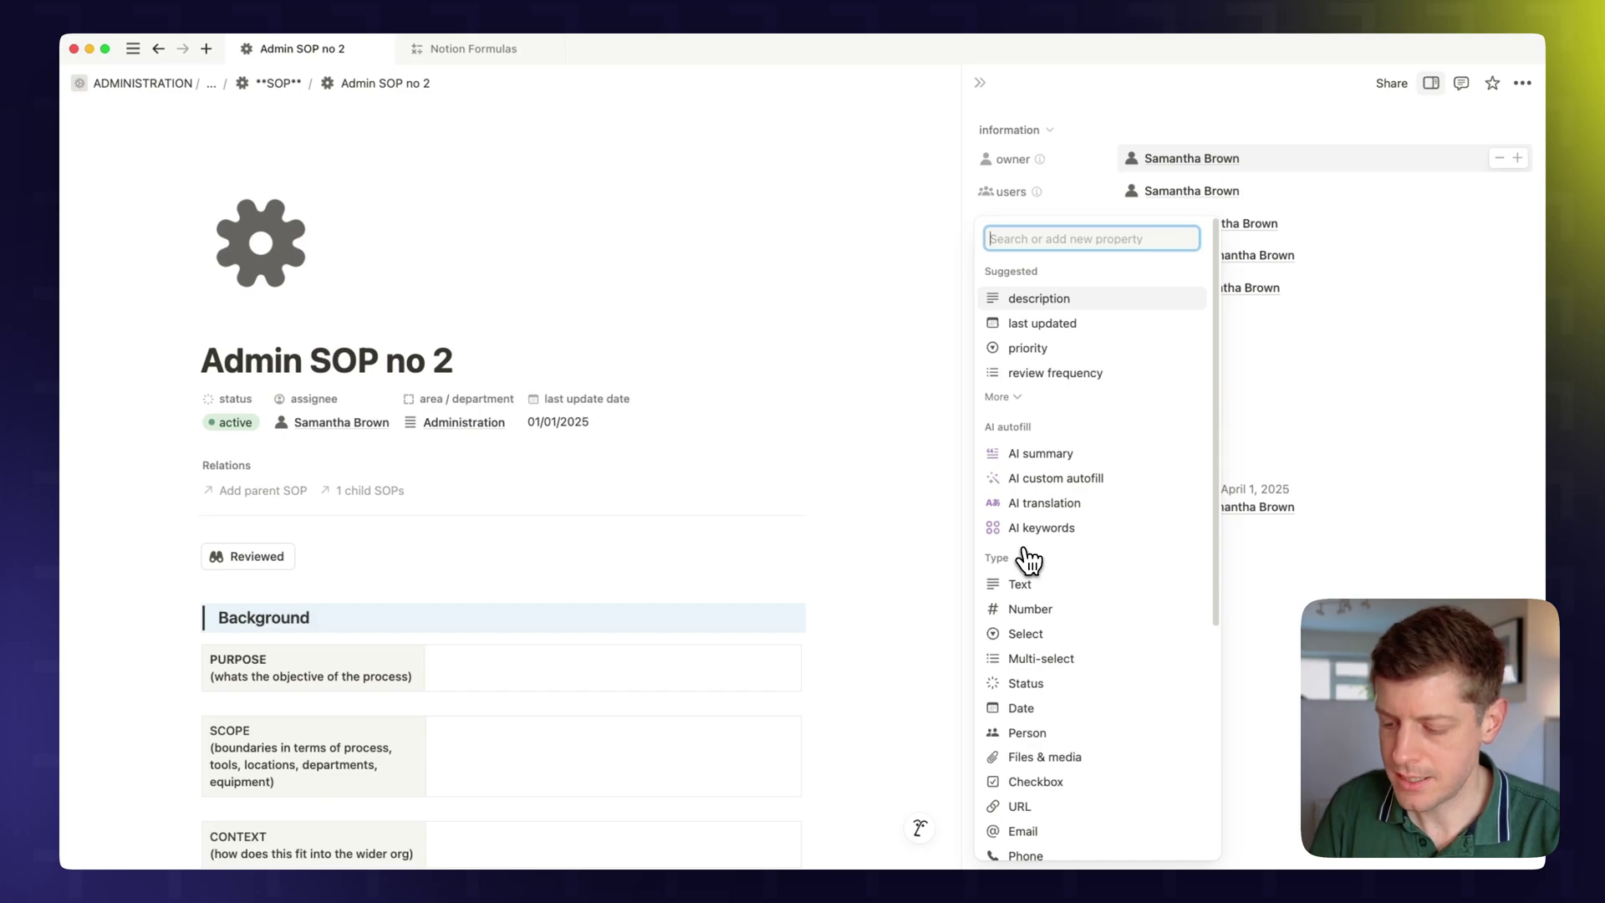
{"action": "type", "text": "form"}
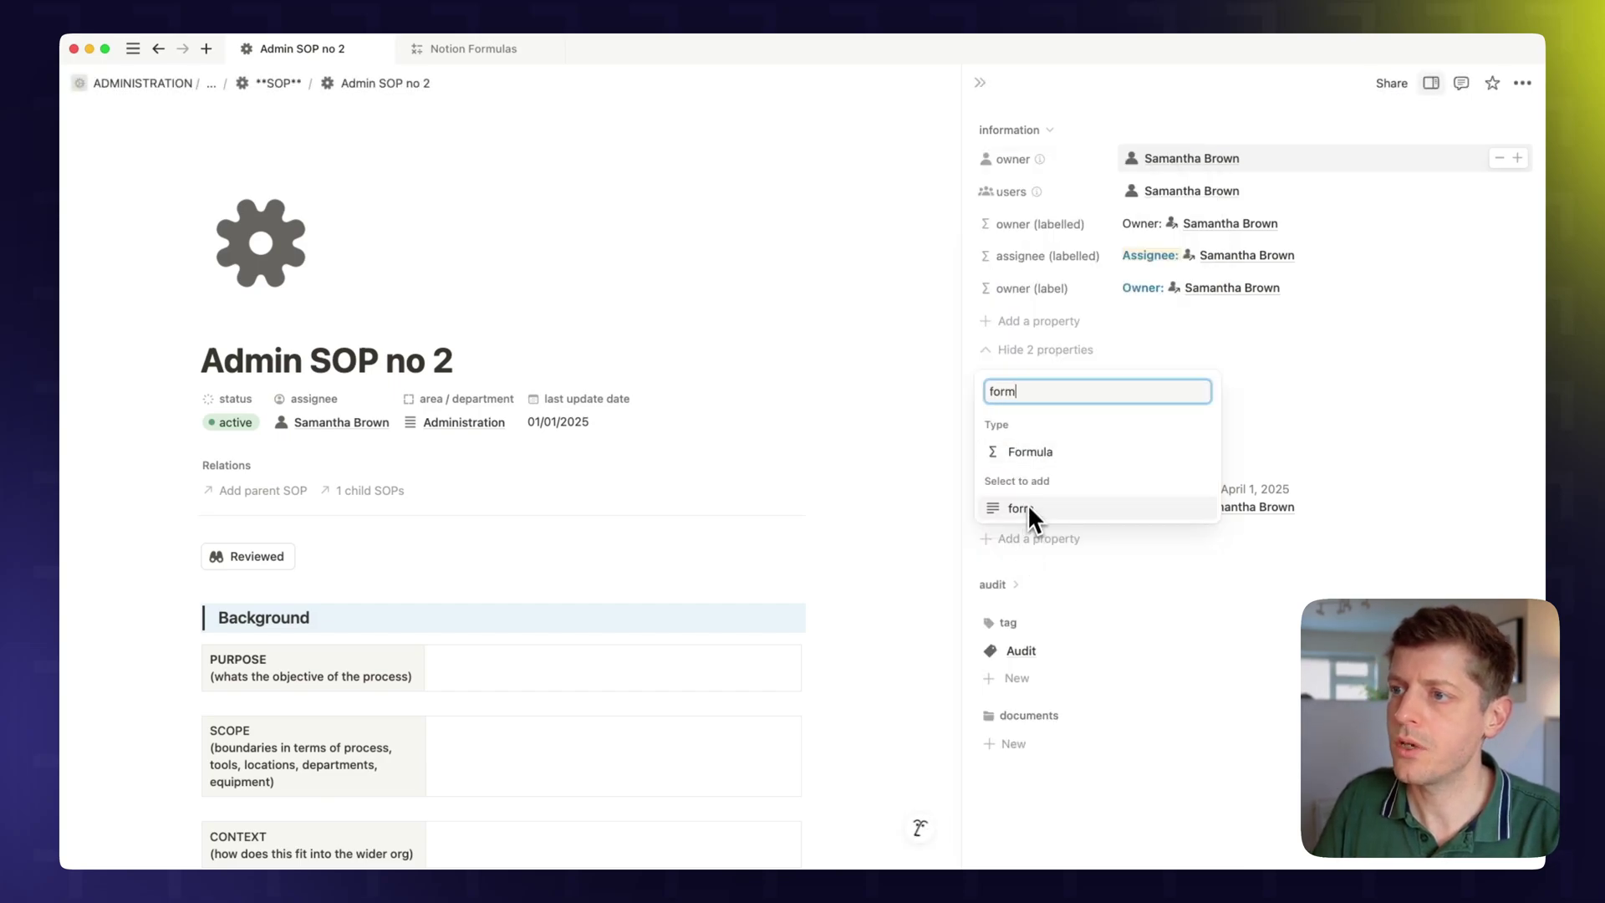
{"action": "left_click", "coordinate": [1033, 453]}
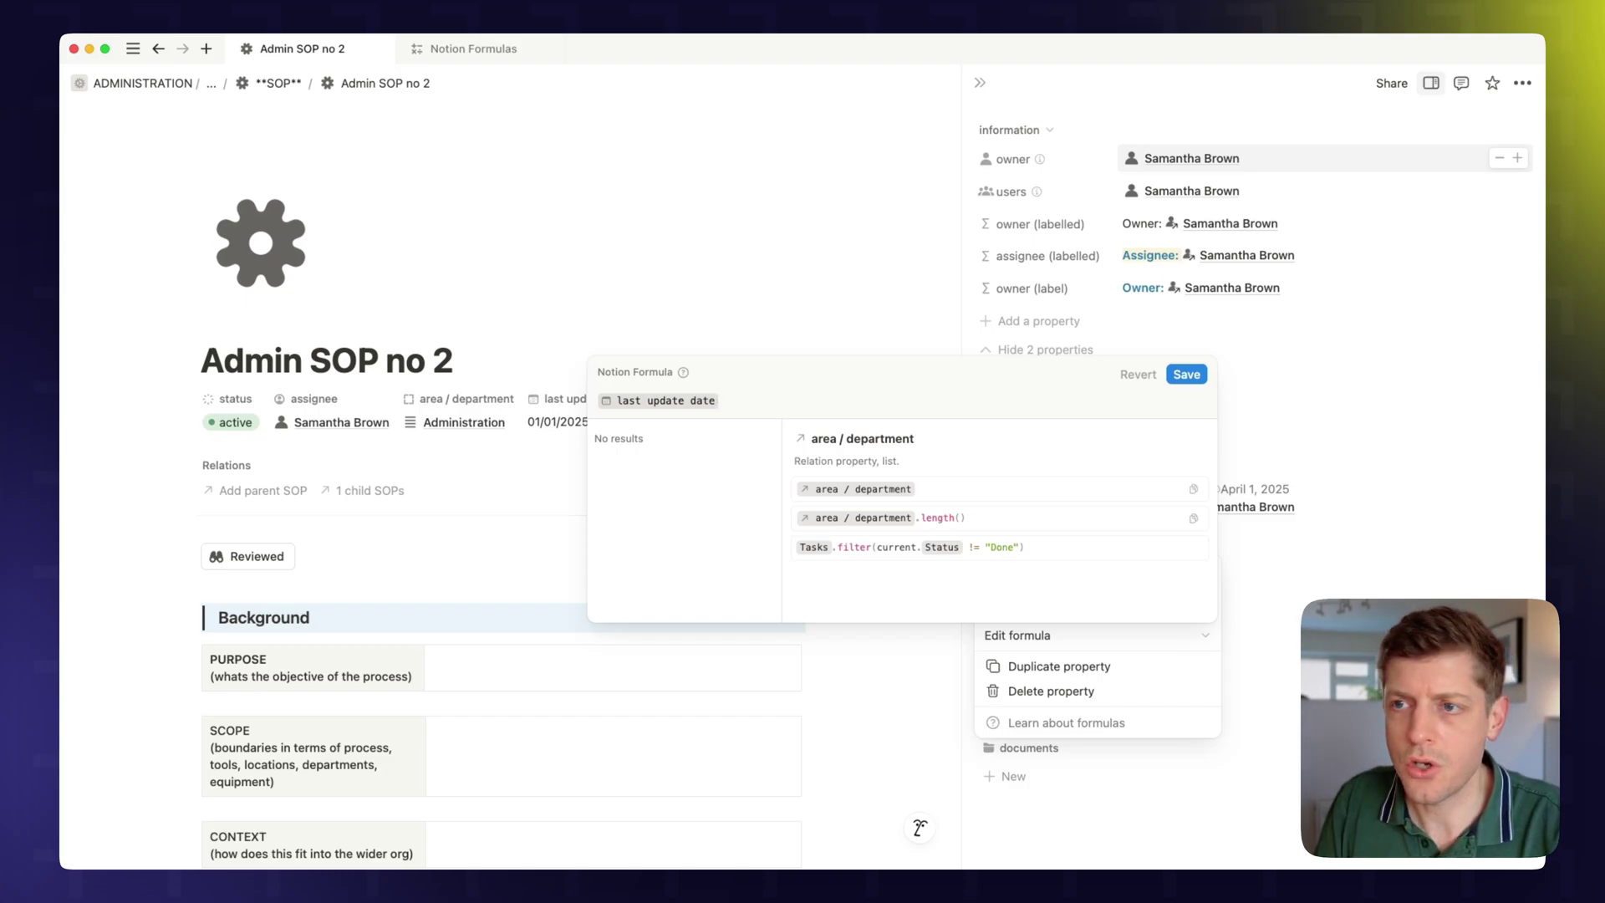
Append the dateAdd() function to last update date in the next update date 2 formula
{"action": "type", "text": "."}
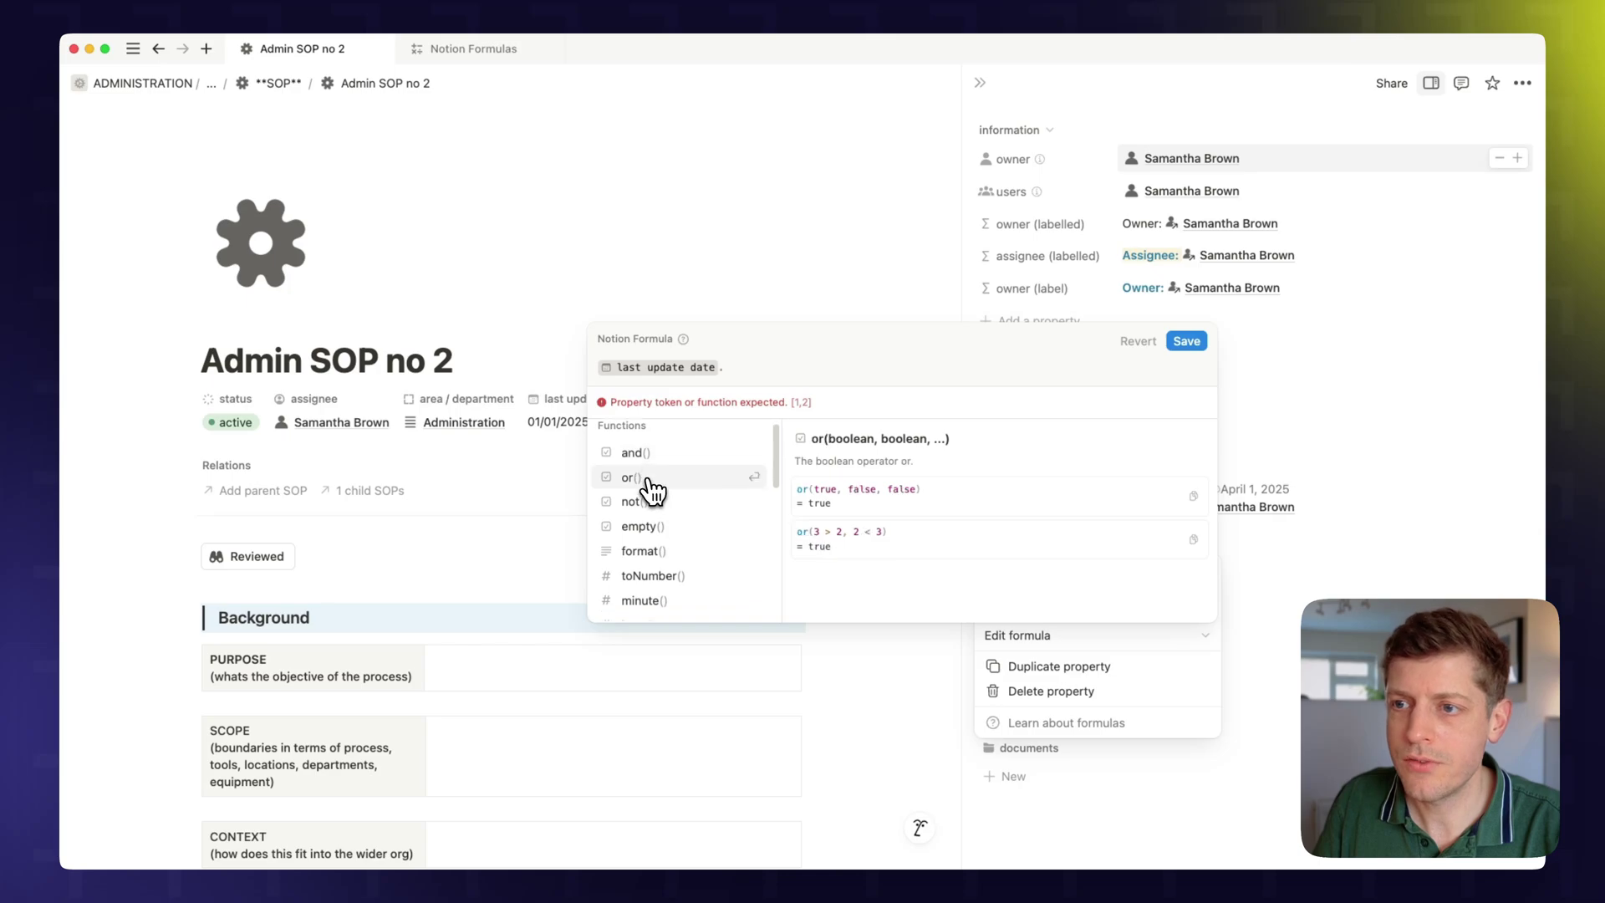
{"action": "scroll", "coordinate": [661, 501], "scroll_direction": "down", "scroll_amount": 3}
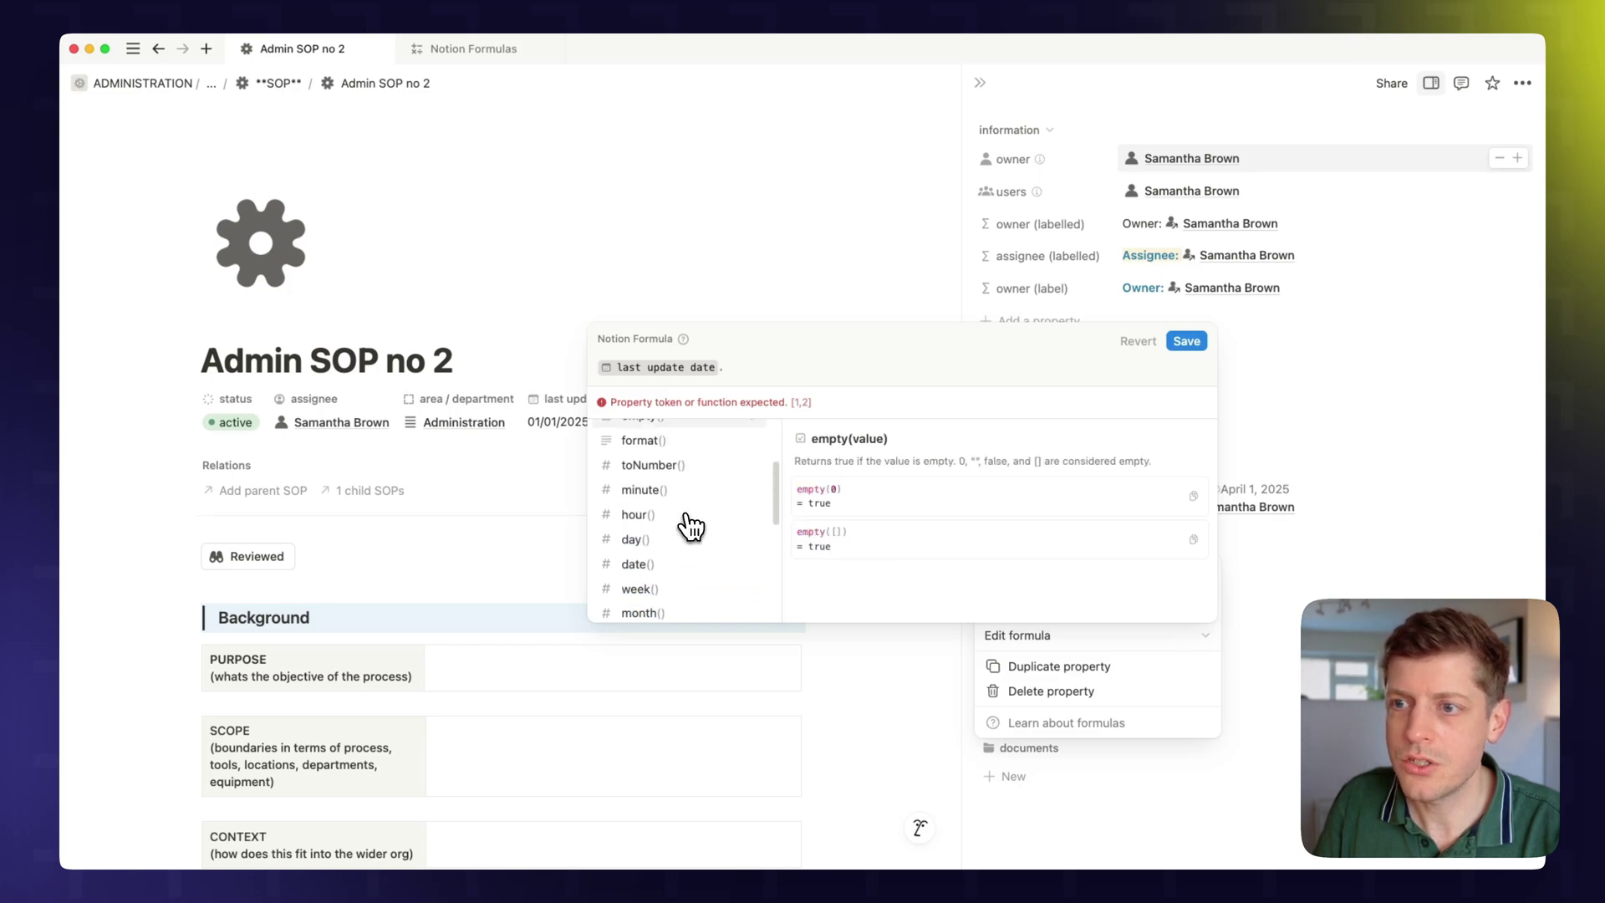
{"action": "scroll", "coordinate": [690, 527], "scroll_direction": "down", "scroll_amount": 5}
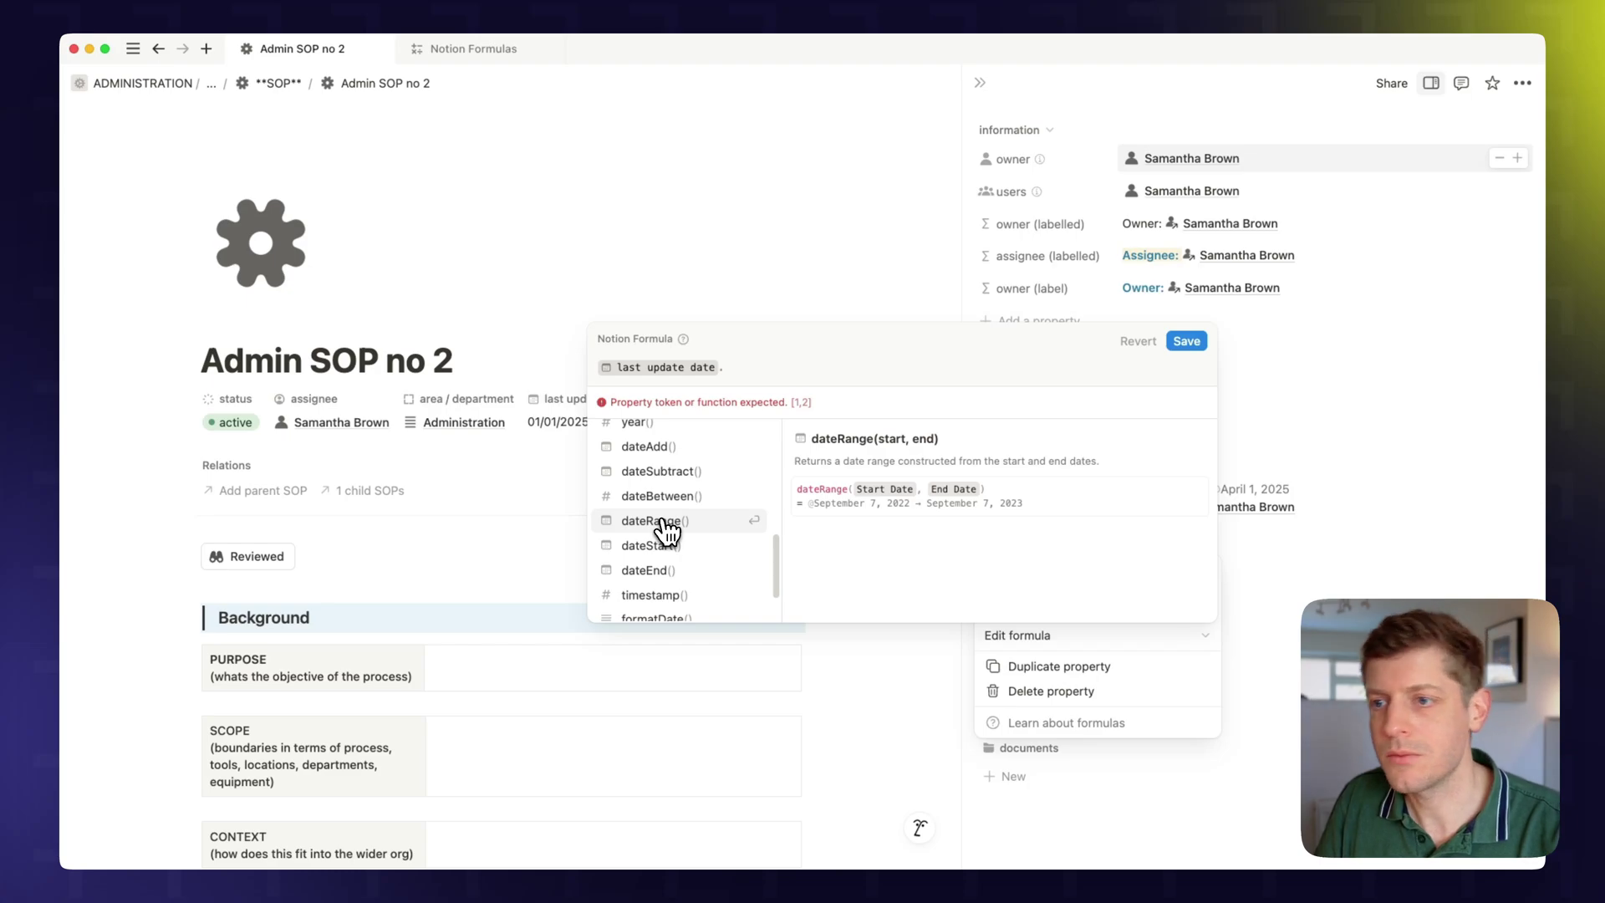
{"action": "scroll", "coordinate": [668, 527], "scroll_direction": "down", "scroll_amount": 3}
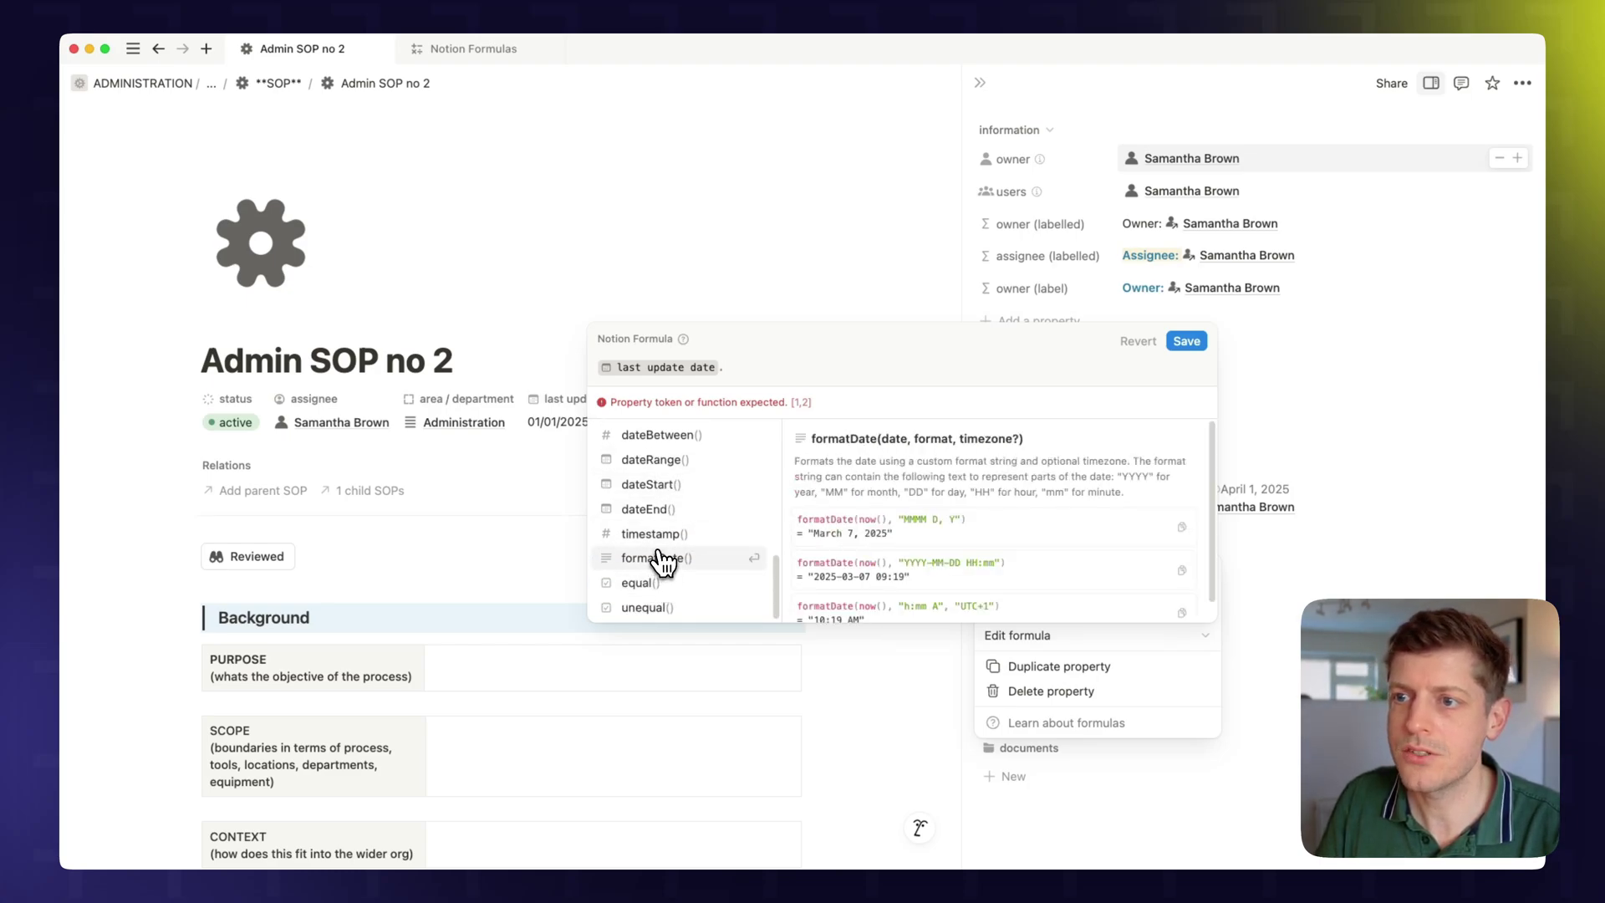
{"action": "scroll", "coordinate": [660, 552], "scroll_direction": "up", "scroll_amount": 3}
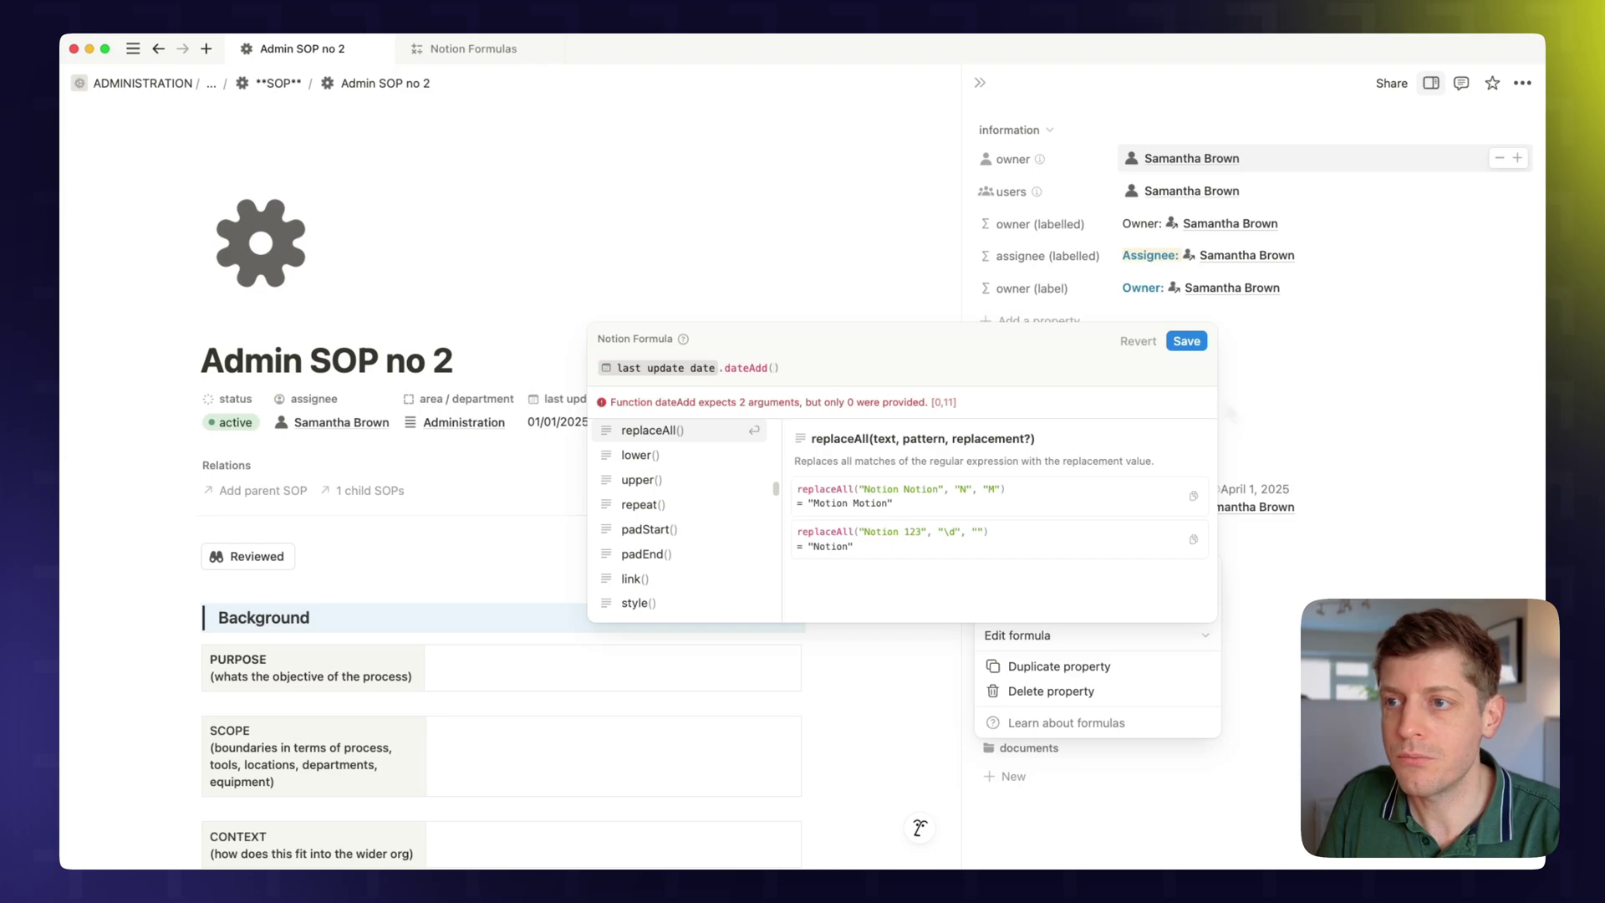
Examine the parts of the dateAdd example under "Adding numbers to dates" on the Notion Formulas page, and return to Admin SOP no 2
{"action": "left_click", "coordinate": [468, 49]}
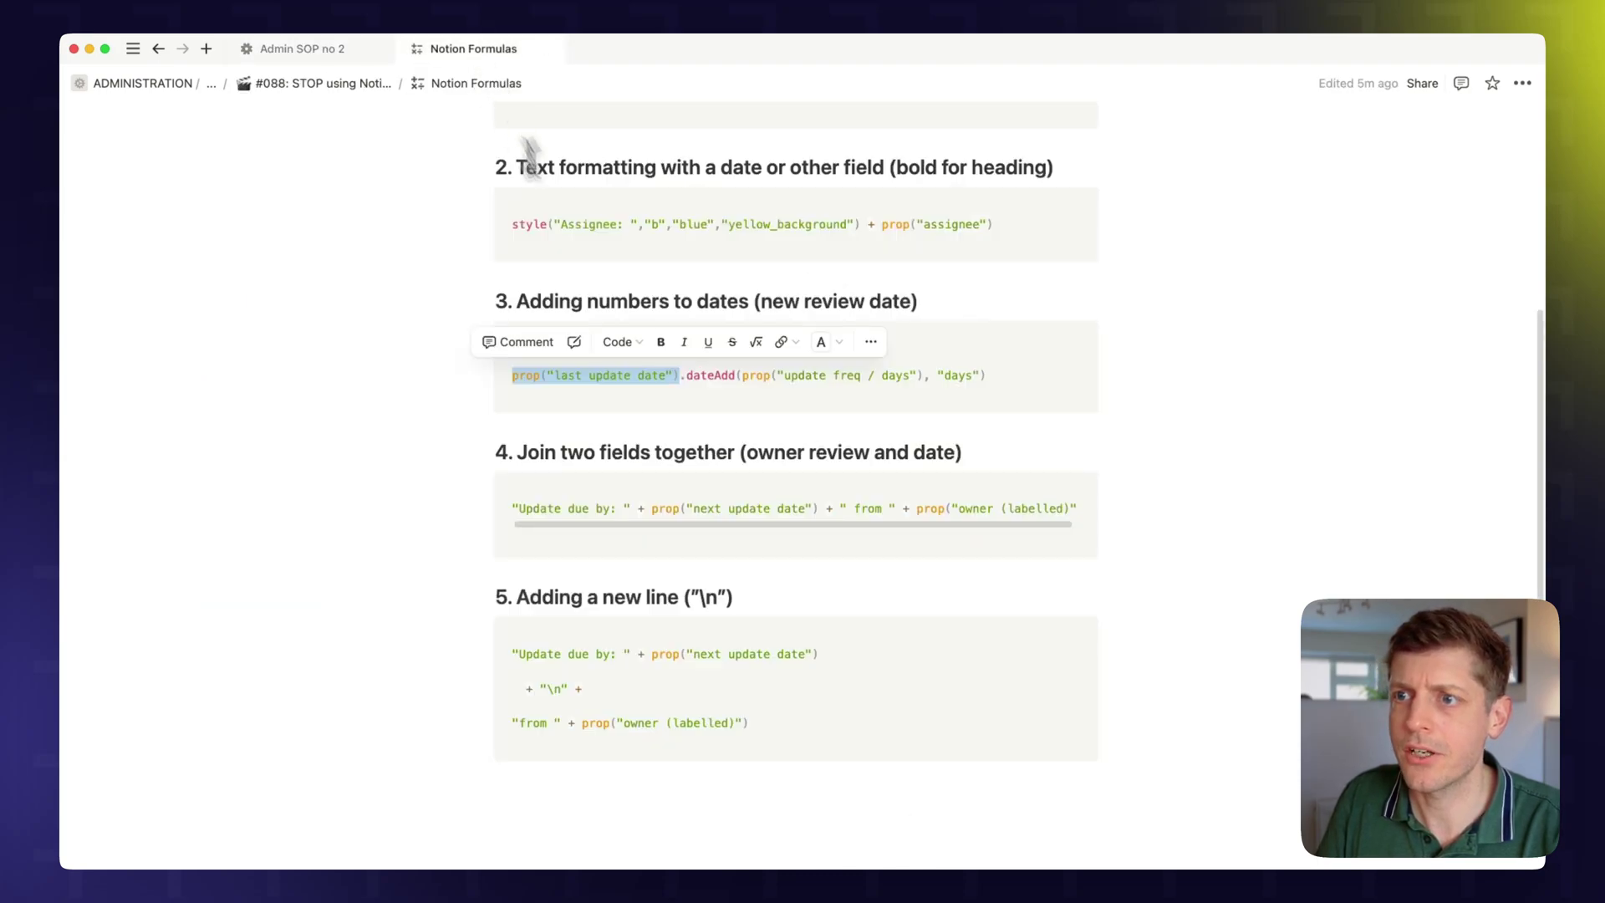
{"action": "left_click", "coordinate": [683, 378]}
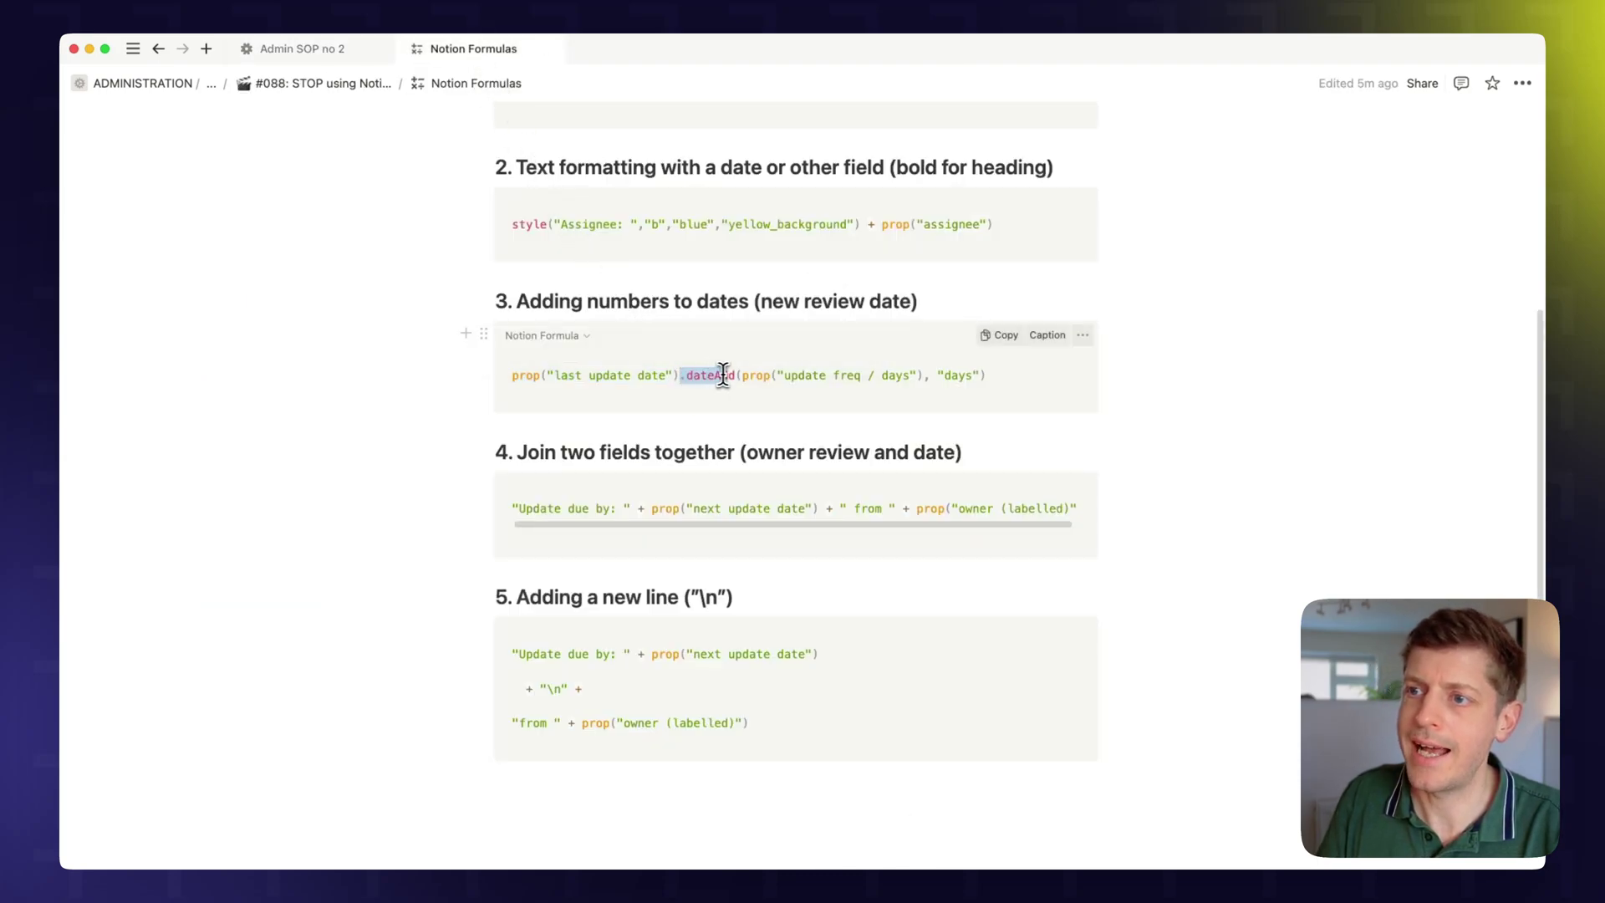
{"action": "left_click_drag", "start_coordinate": [725, 375], "coordinate": [725, 375]}
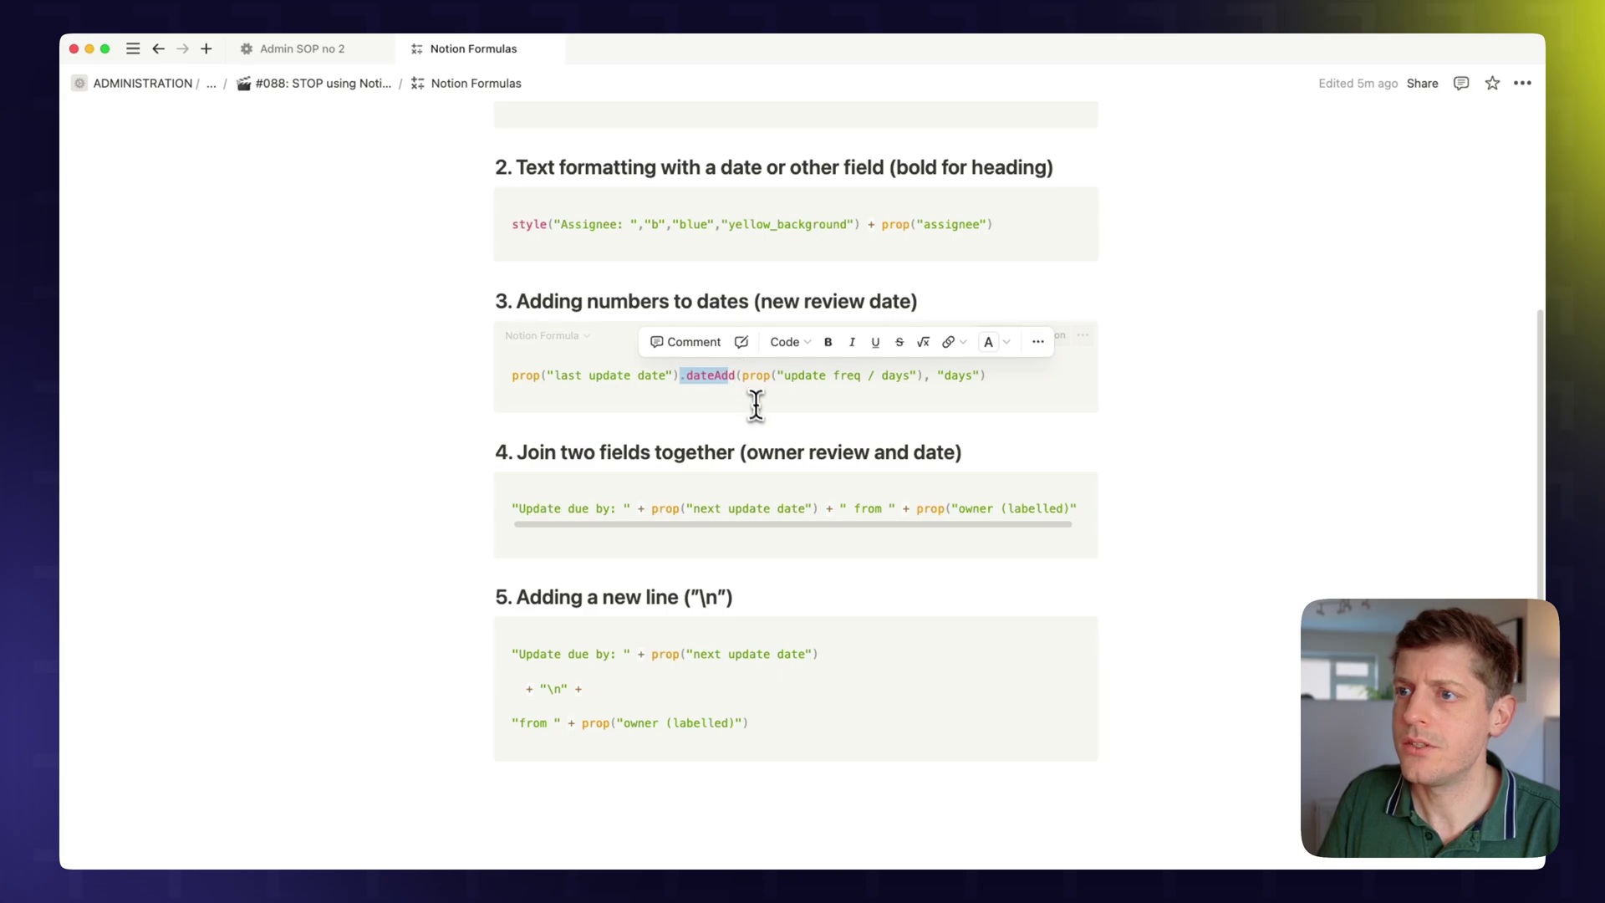
{"action": "key", "text": "Escape"}
{"action": "left_click_drag", "start_coordinate": [753, 375], "coordinate": [923, 381]}
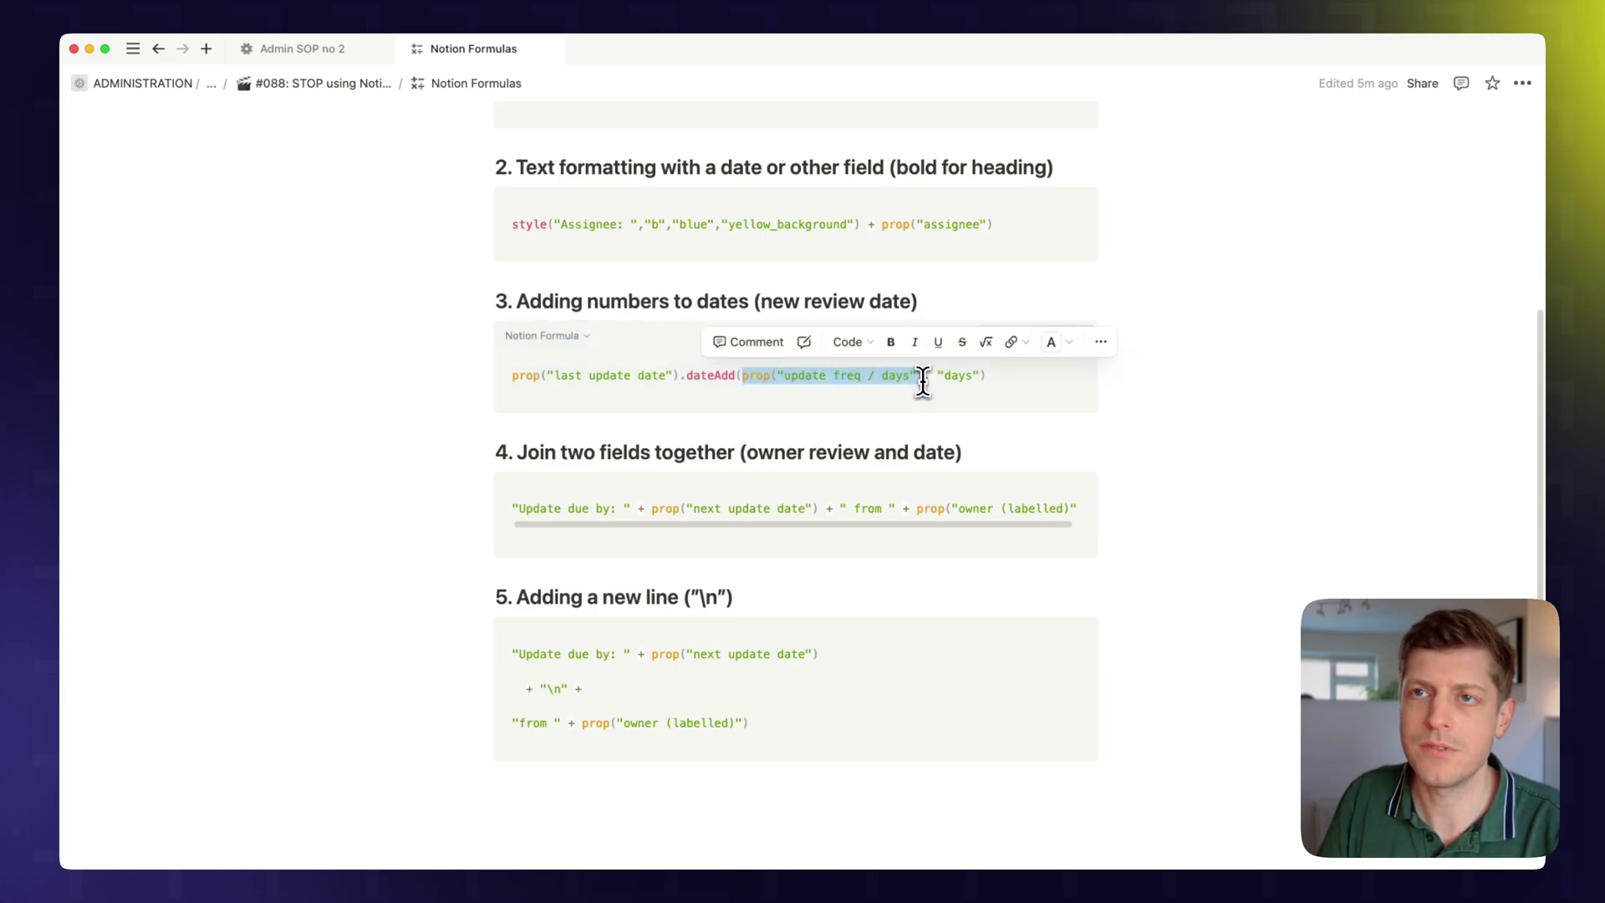
{"action": "left_click", "coordinate": [363, 52]}
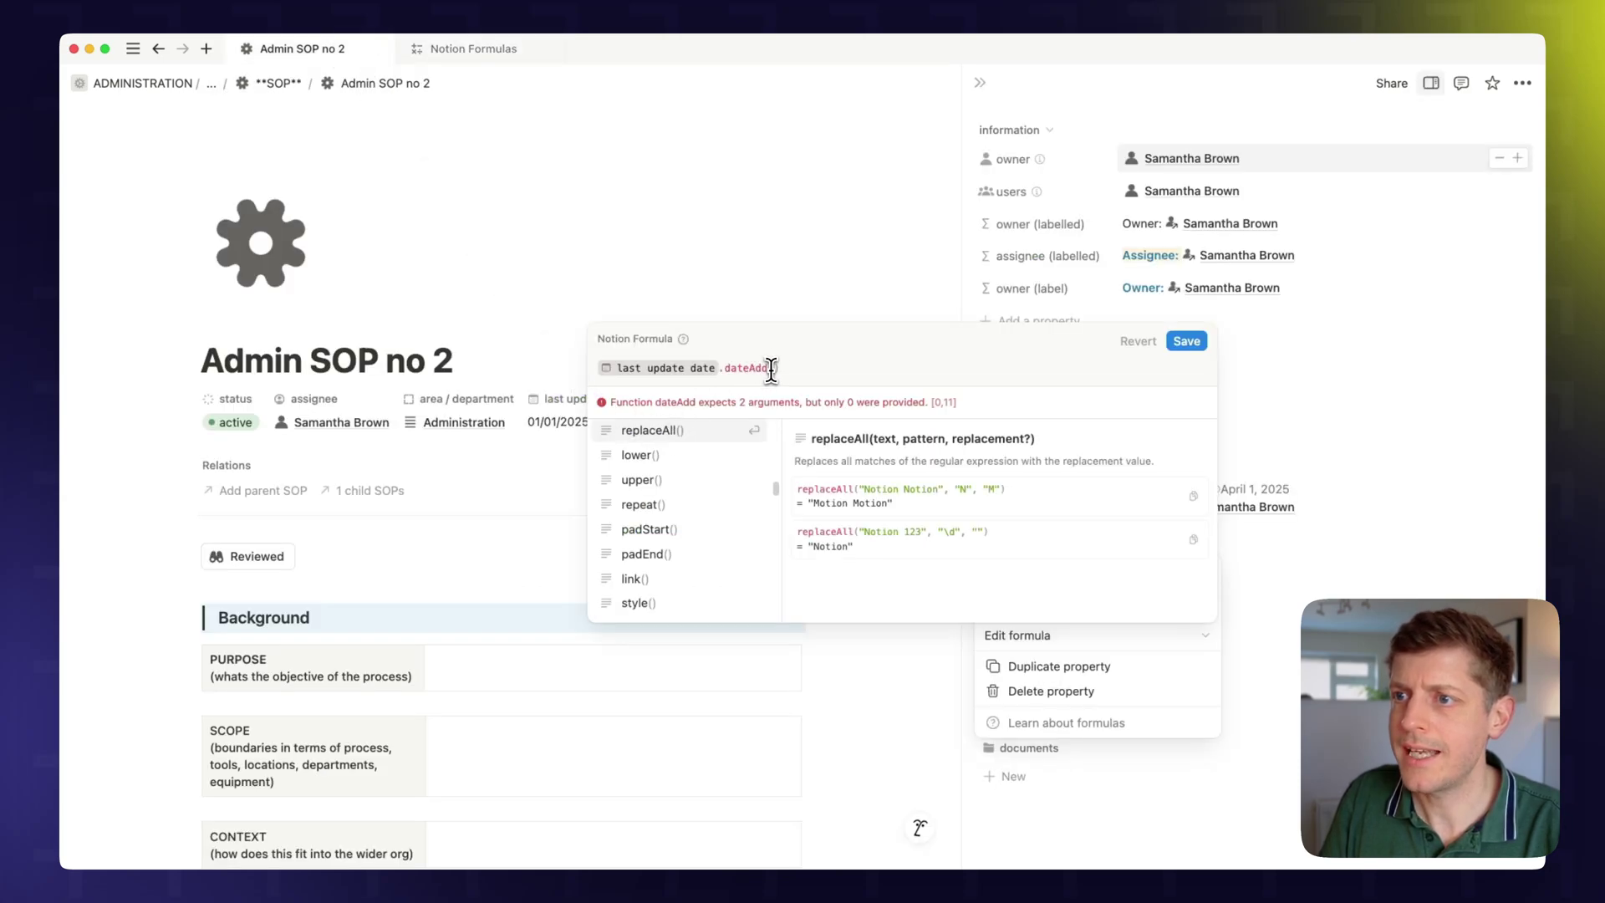
Give dateAdd the arguments update freq / days and "days", and save the next update date 2 formula
{"action": "scroll", "coordinate": [742, 488], "scroll_direction": "up", "scroll_amount": 5}
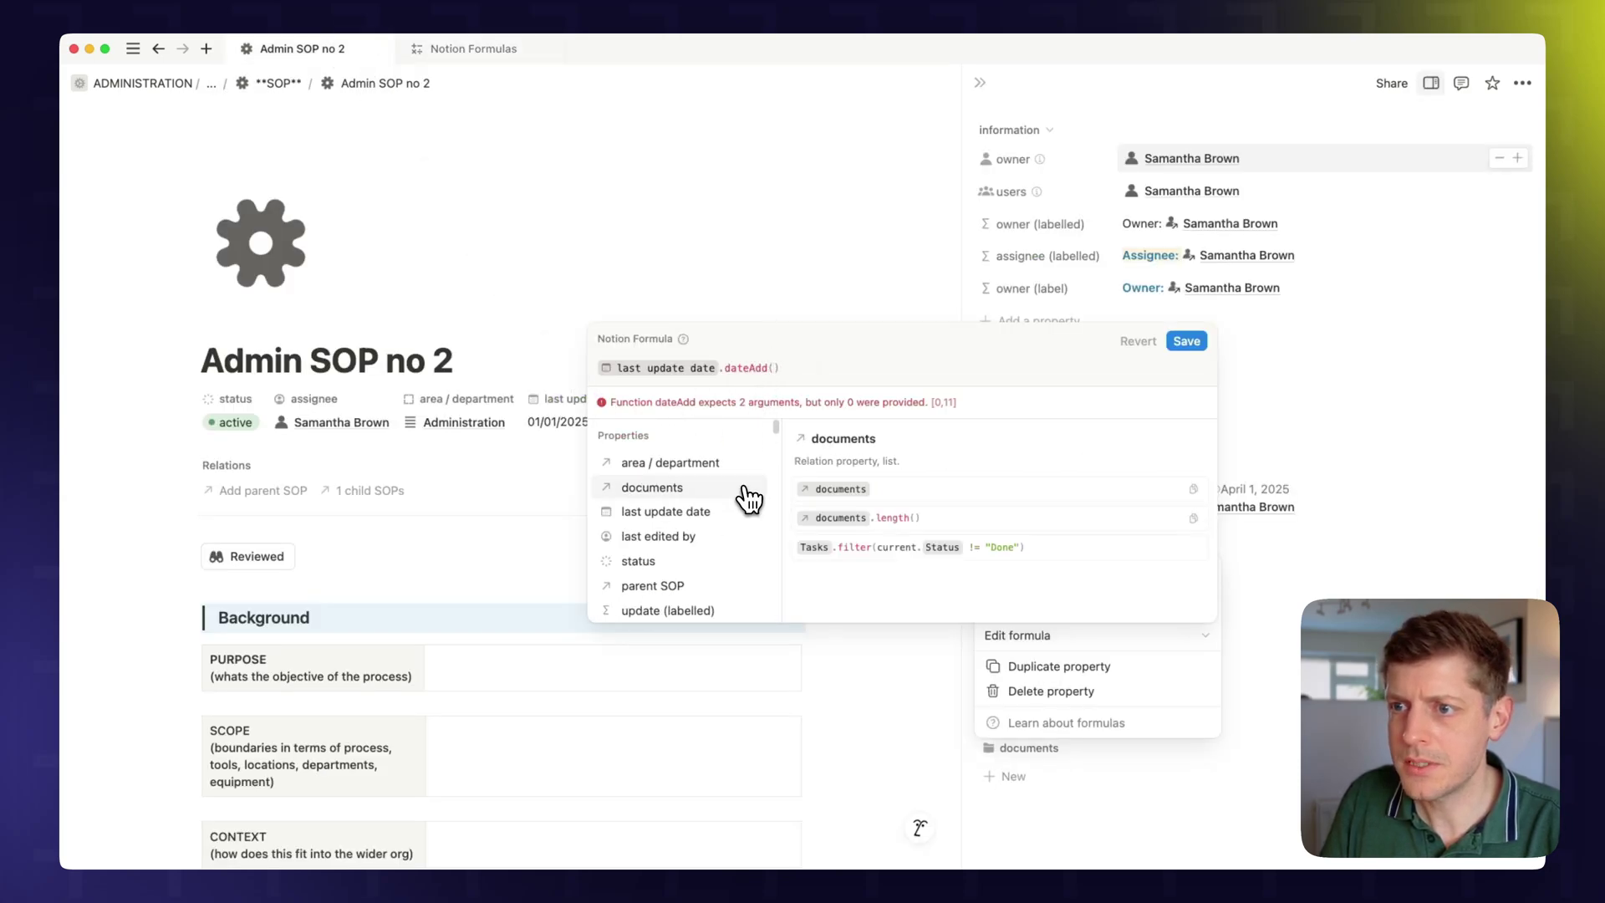
{"action": "scroll", "coordinate": [735, 498], "scroll_direction": "down", "scroll_amount": 5}
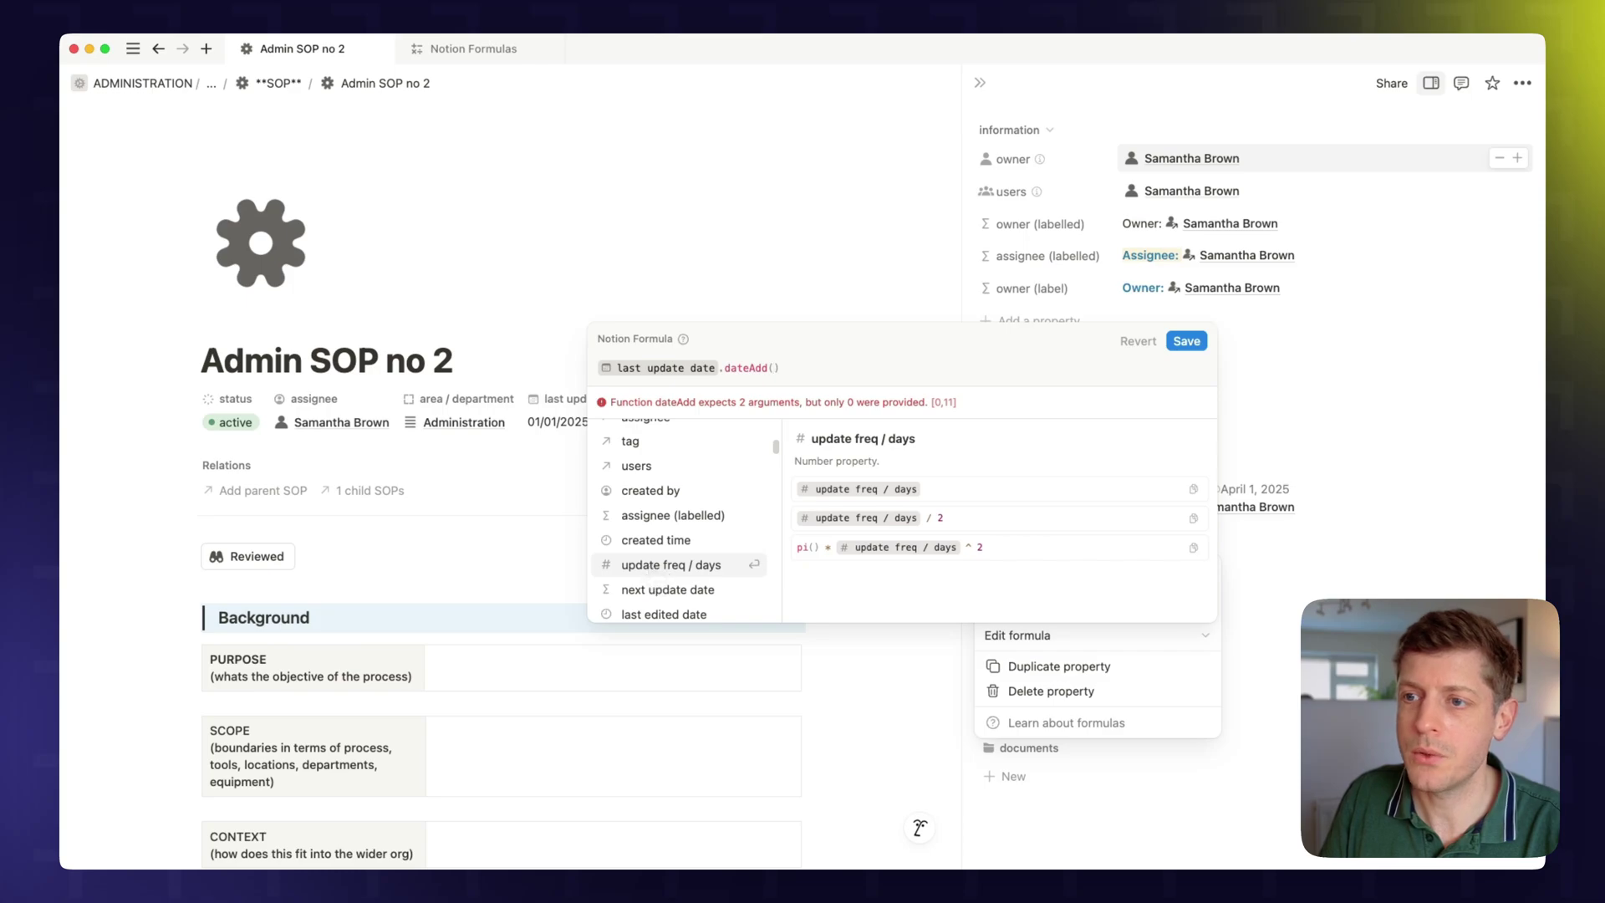
{"action": "left_click", "coordinate": [651, 567]}
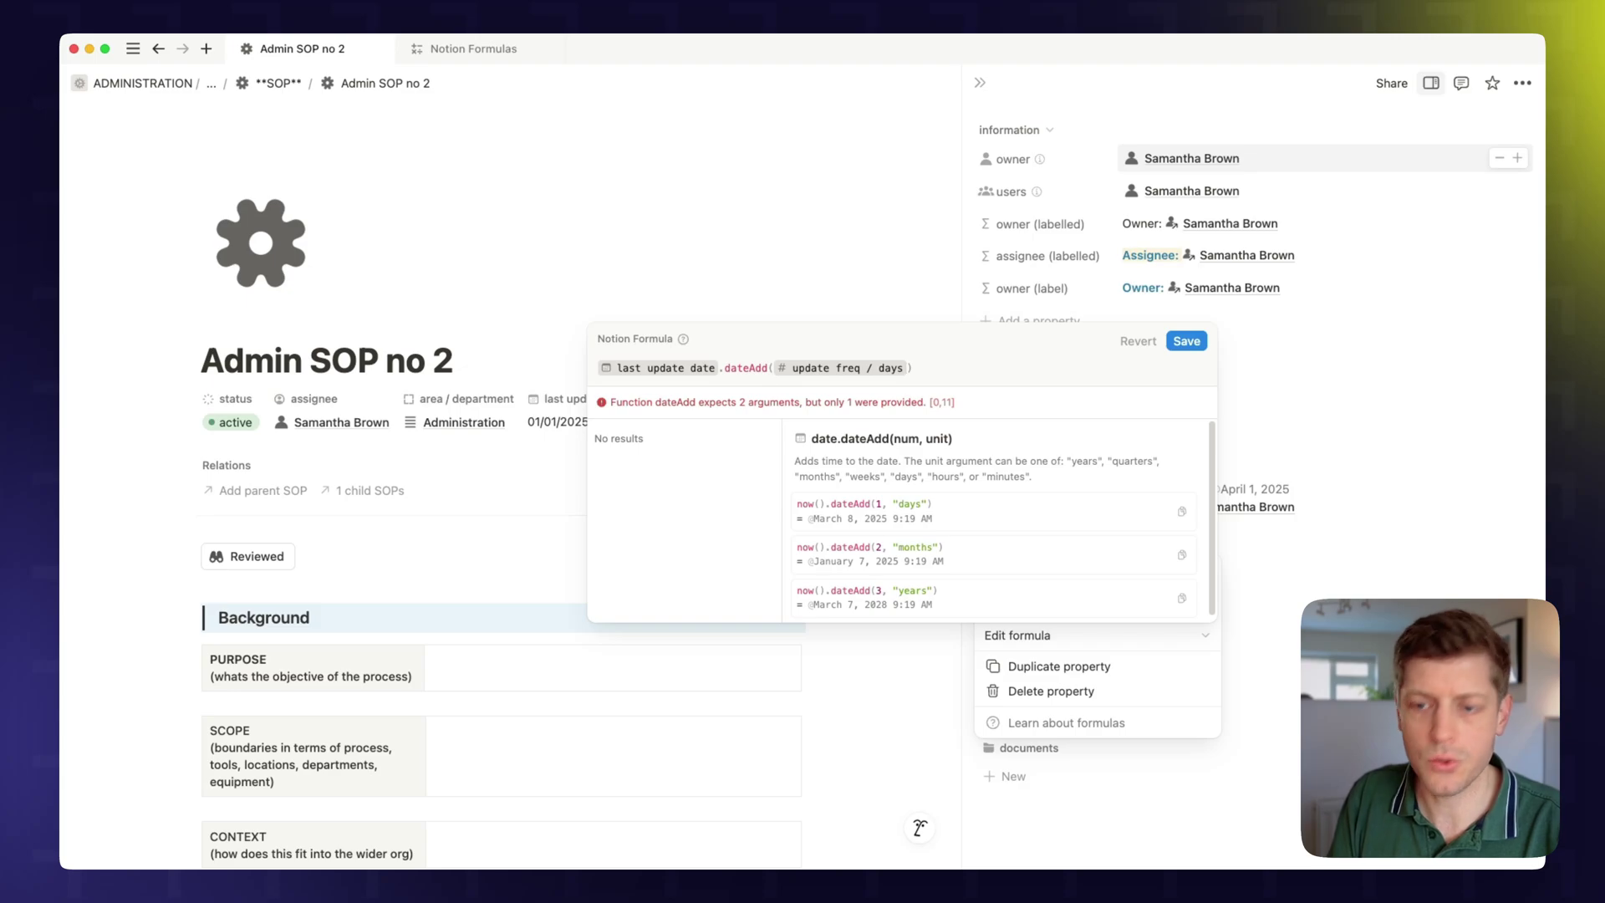
{"action": "type", "text": ",\""}
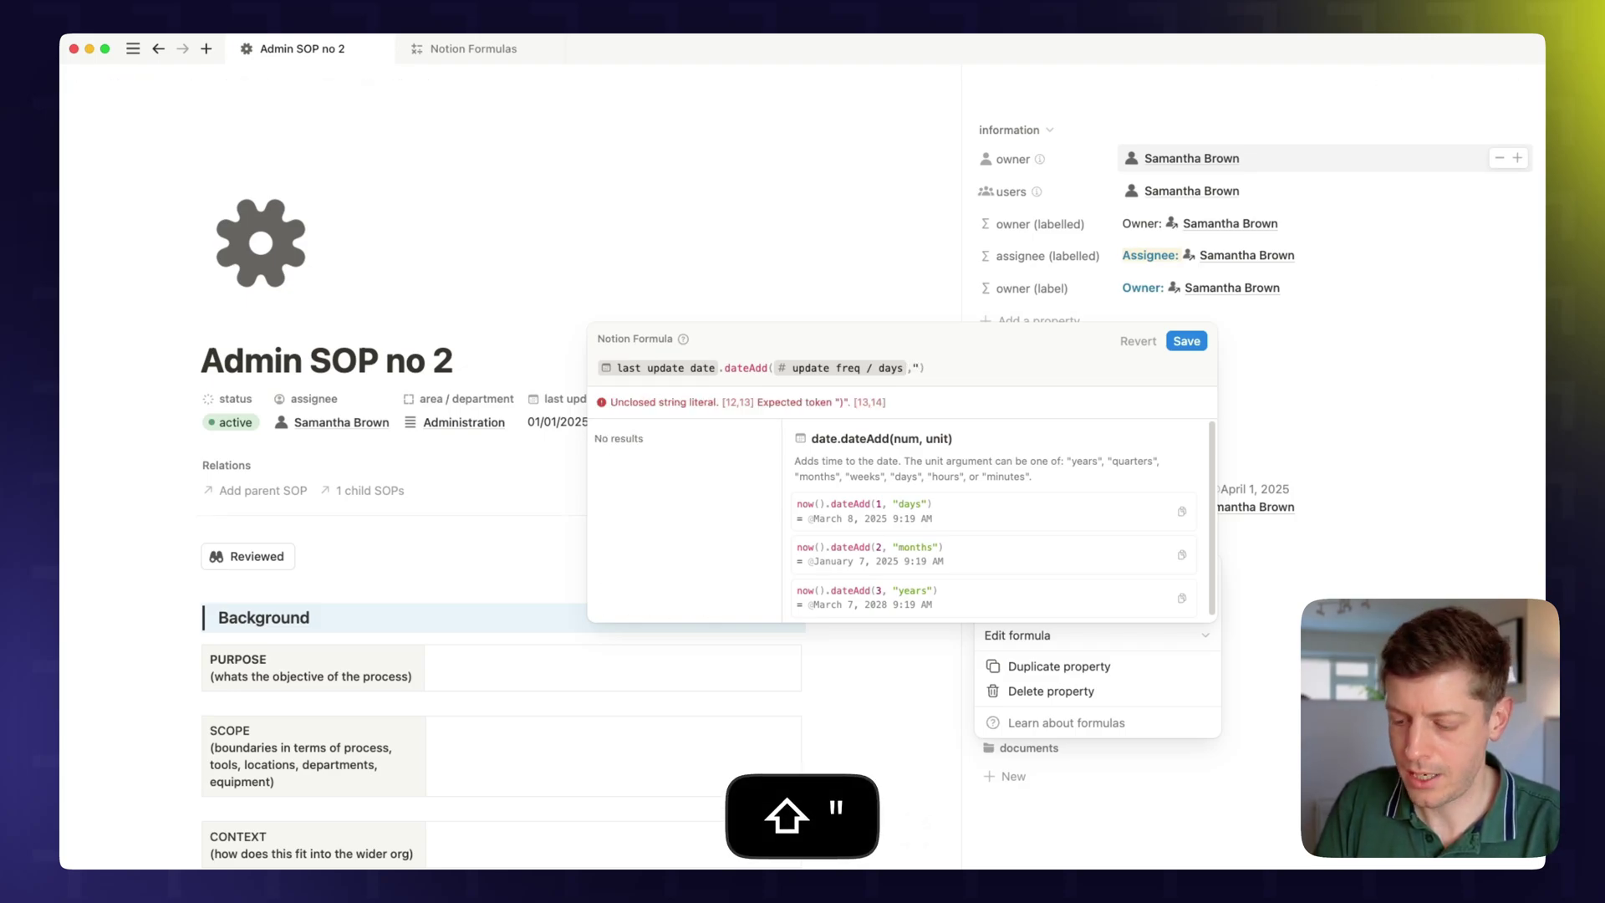
{"action": "type", "text": "days\""}
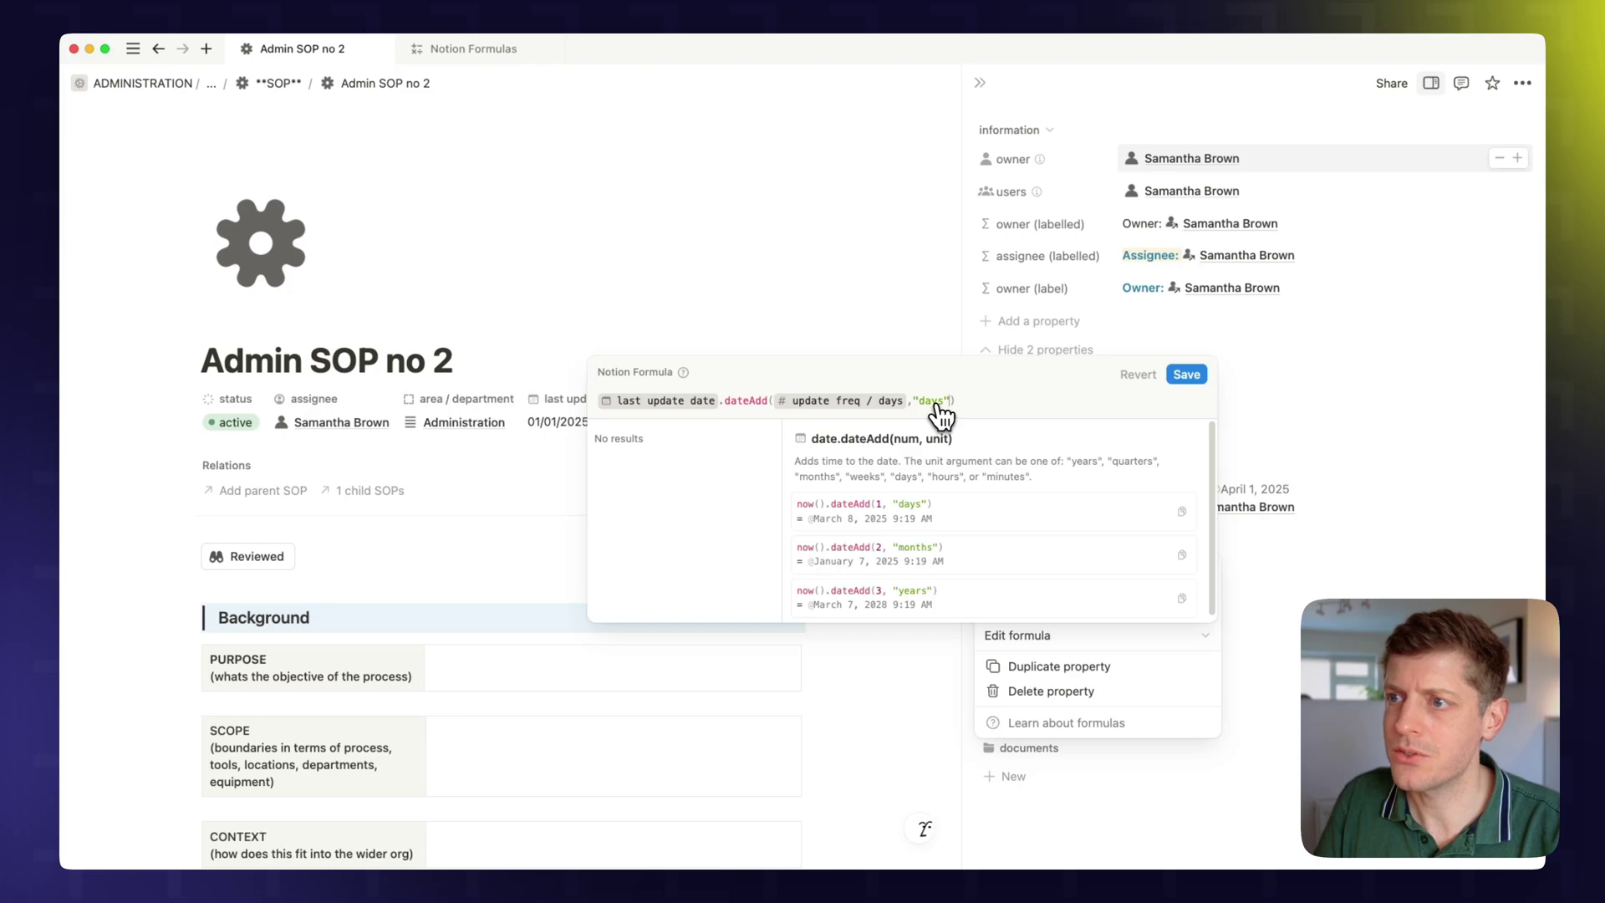
{"action": "left_click", "coordinate": [1187, 378]}
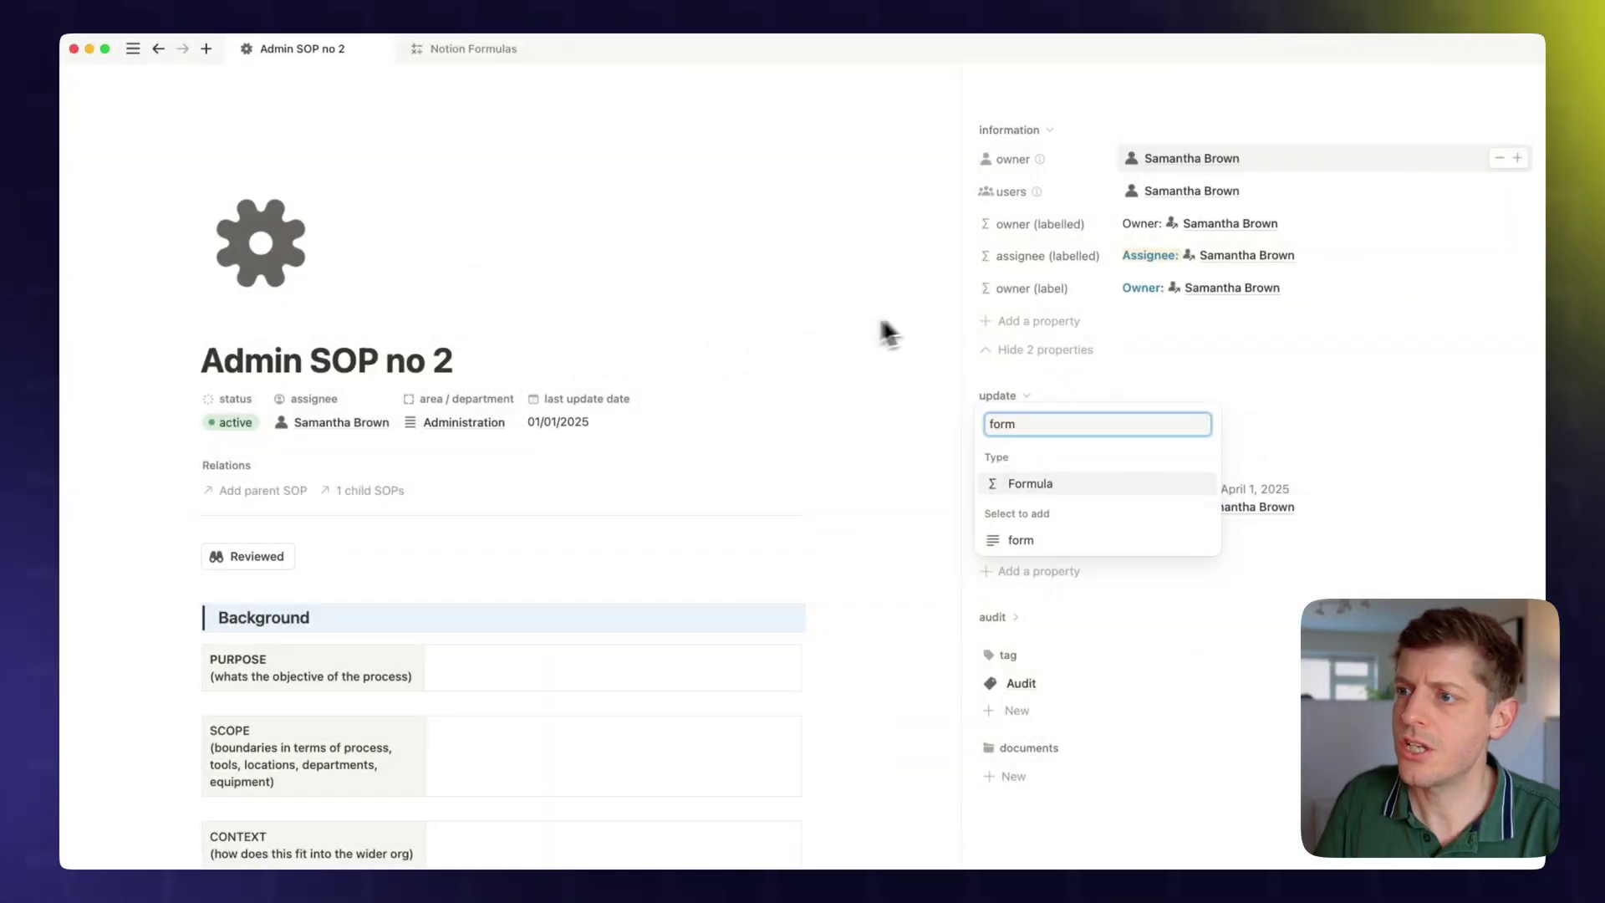
Add a formula property named update (labelled) 2 to the update group and open its formula editor
{"action": "left_click", "coordinate": [1045, 483]}
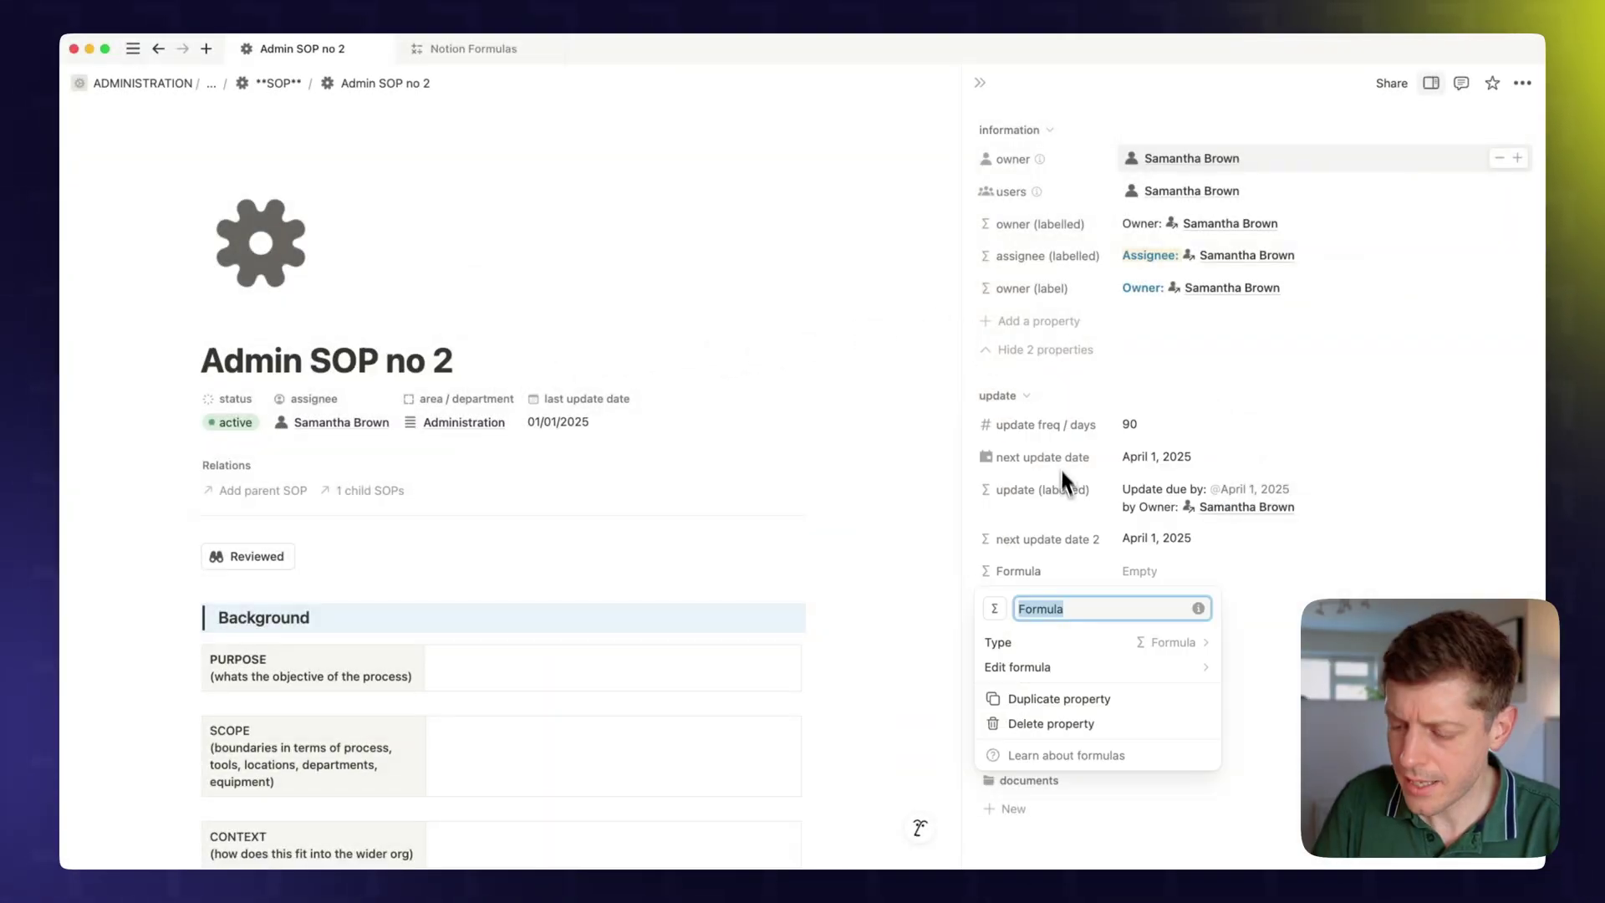
{"action": "type", "text": "update (labelled) 2"}
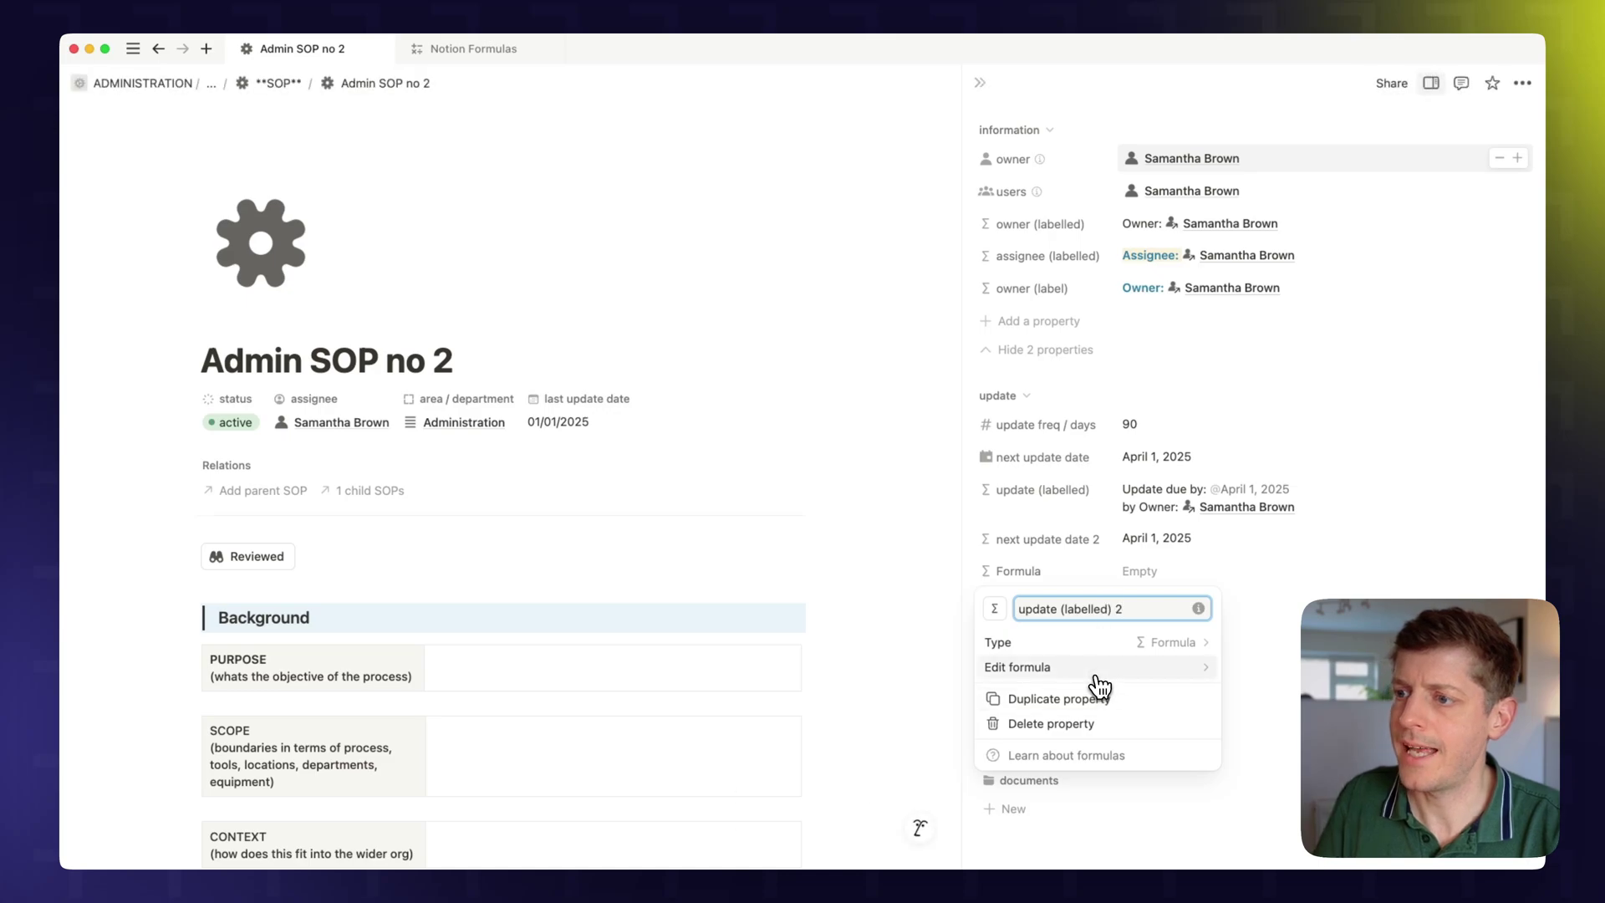
{"action": "left_click", "coordinate": [1098, 669]}
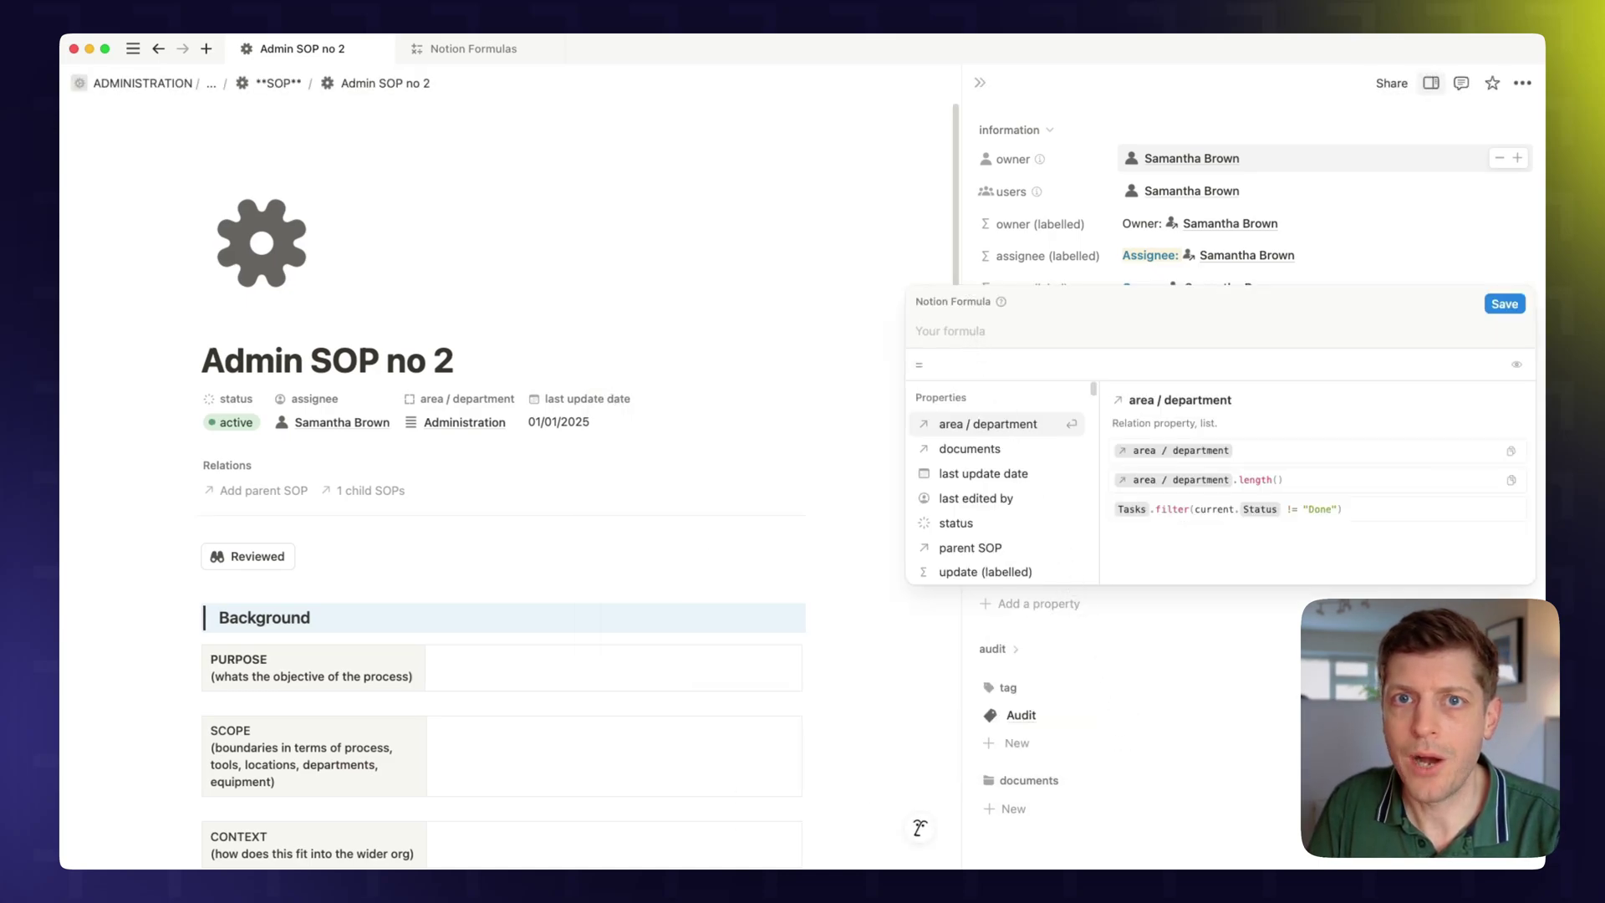
Build the update (labelled) 2 formula as "update due by :" + next update date 2 and save it
{"action": "type", "text": "\""}
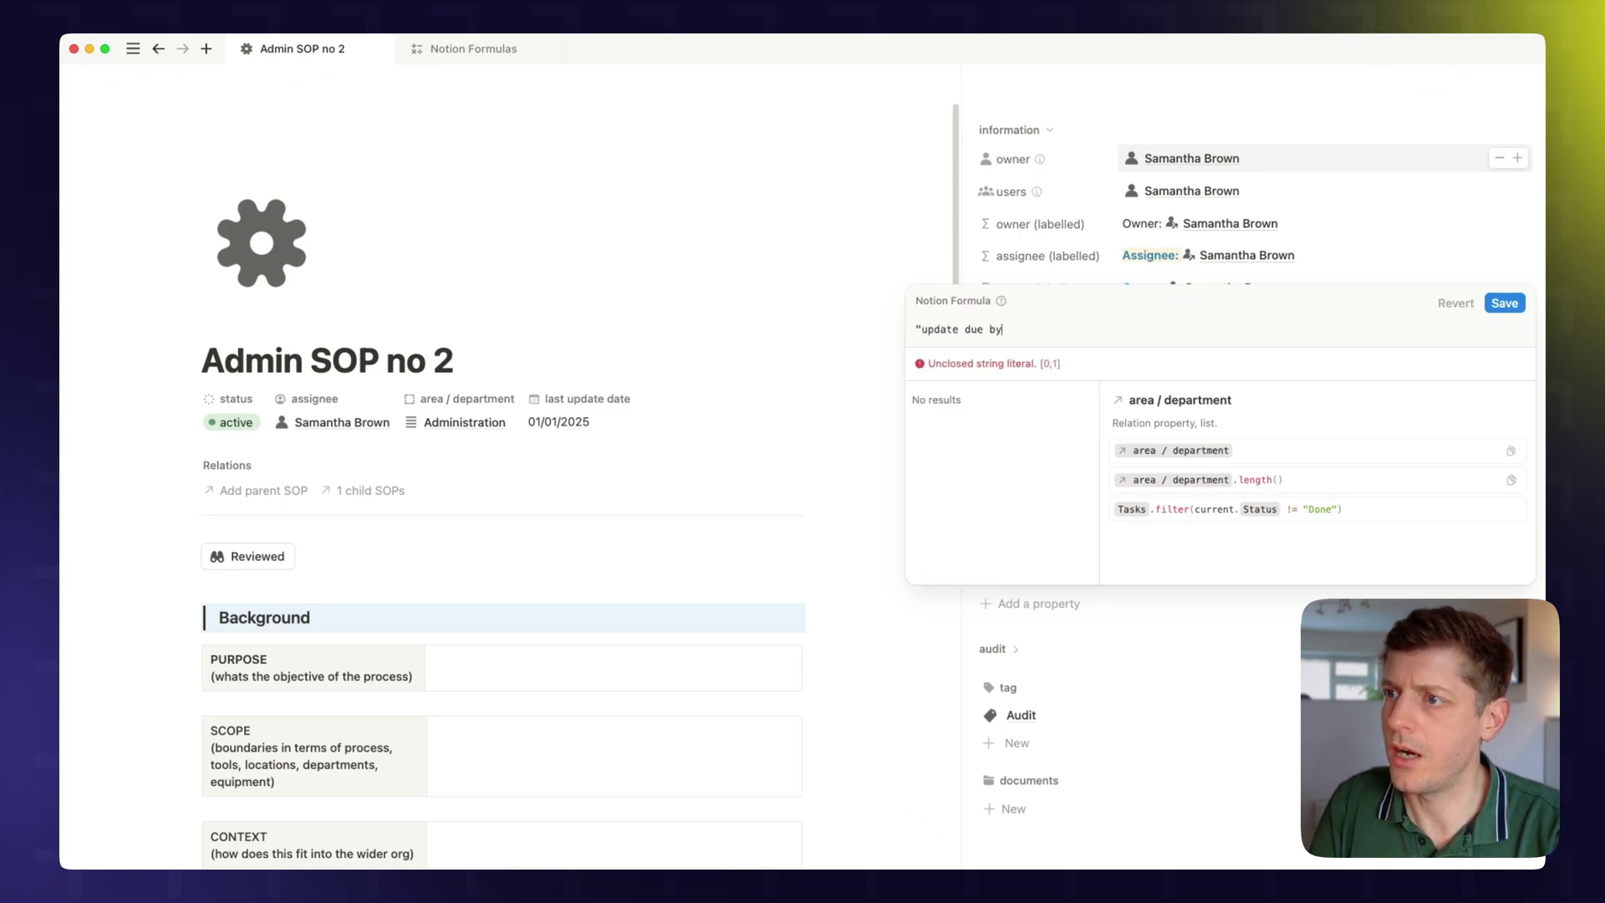
{"action": "type", "text": "update due by"}
{"action": "key", "text": "BackSpace"}
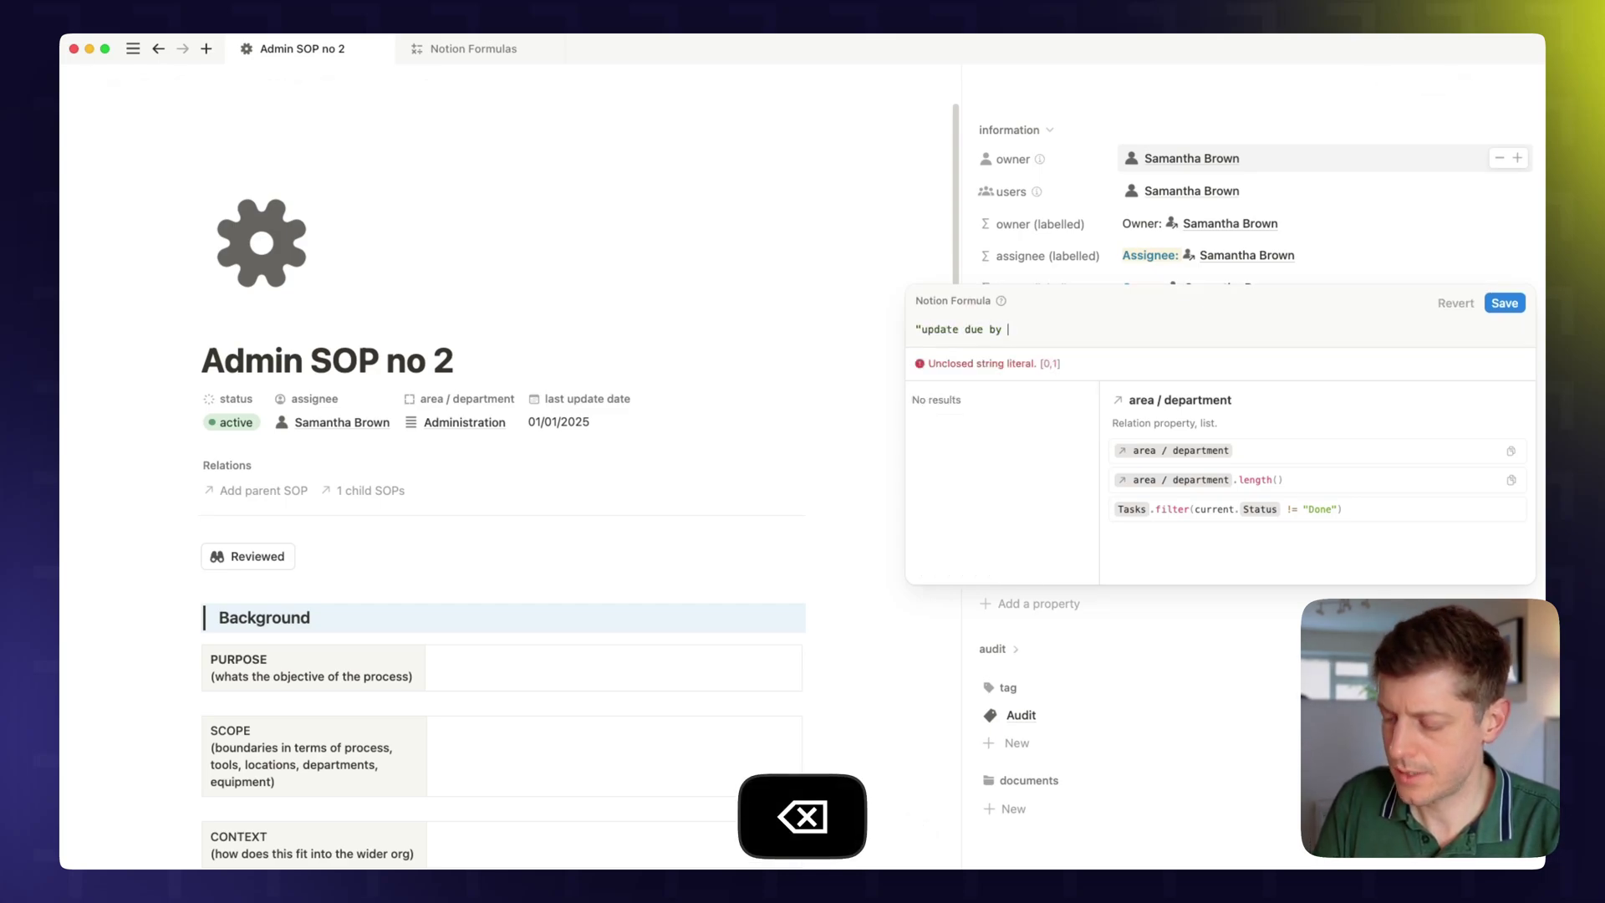
{"action": "type", "text": ":\""}
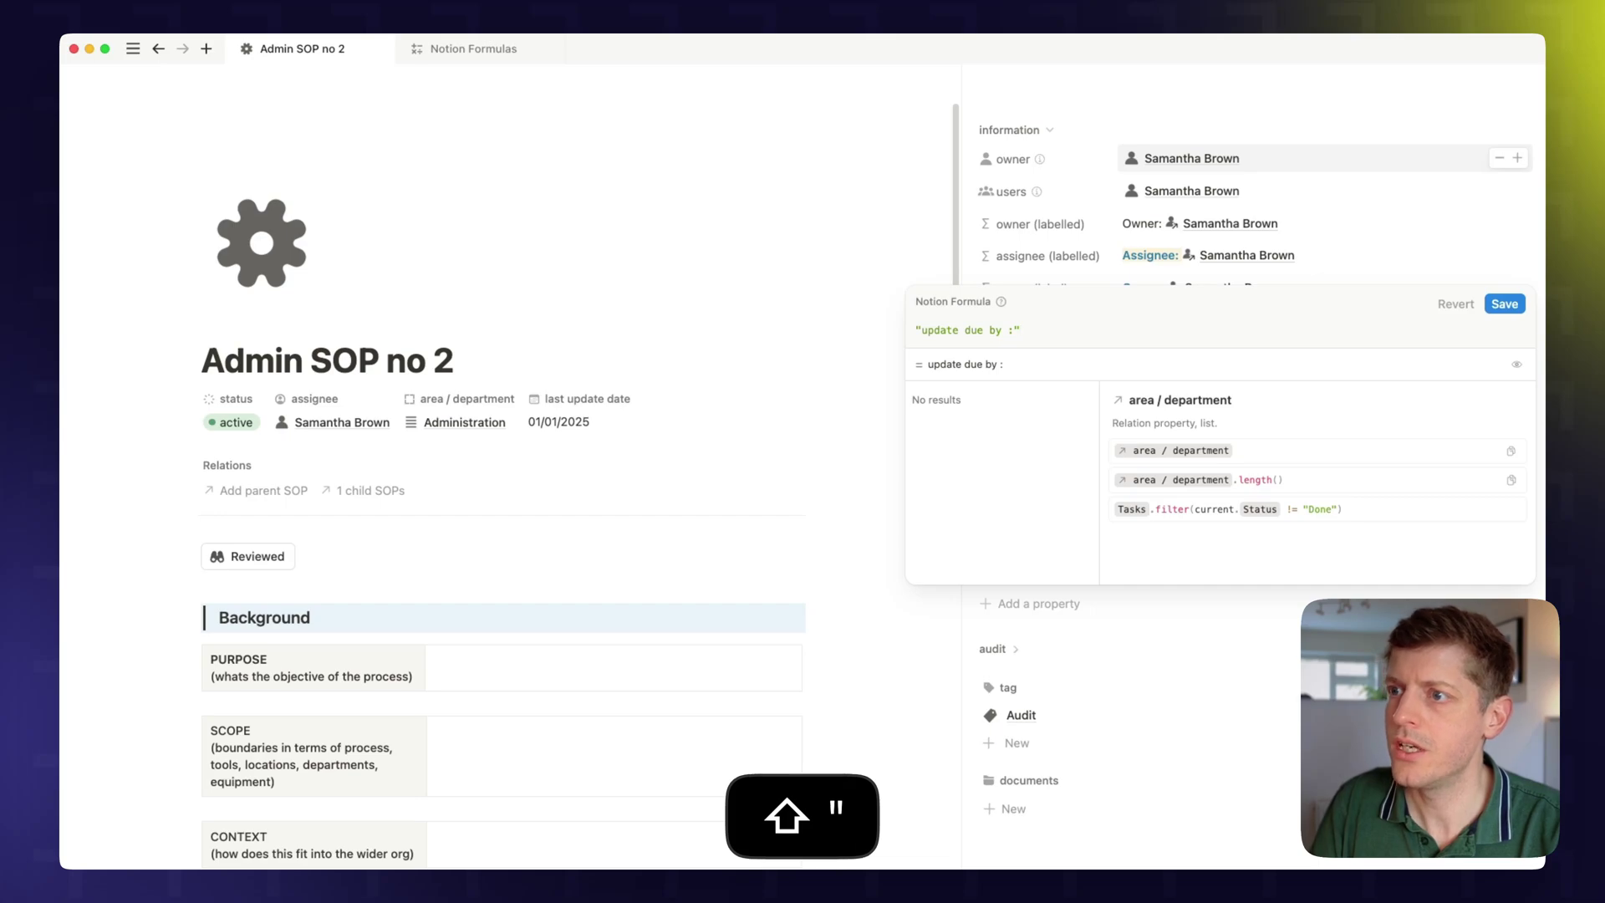
{"action": "type", "text": " +"}
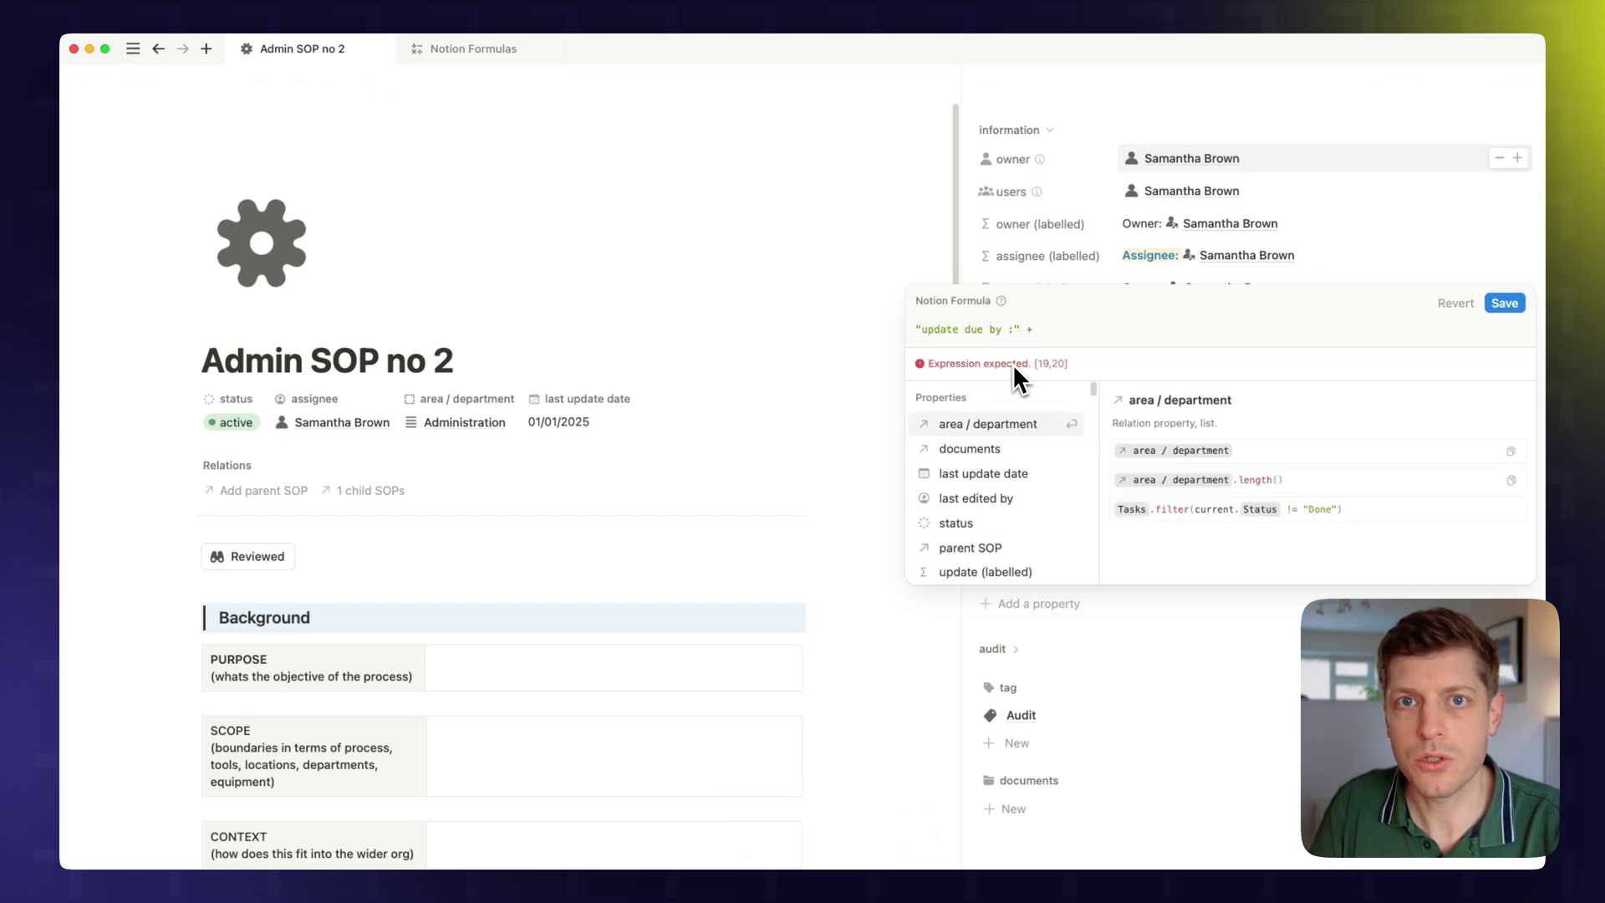
{"action": "scroll", "coordinate": [978, 502], "scroll_direction": "down", "scroll_amount": 5}
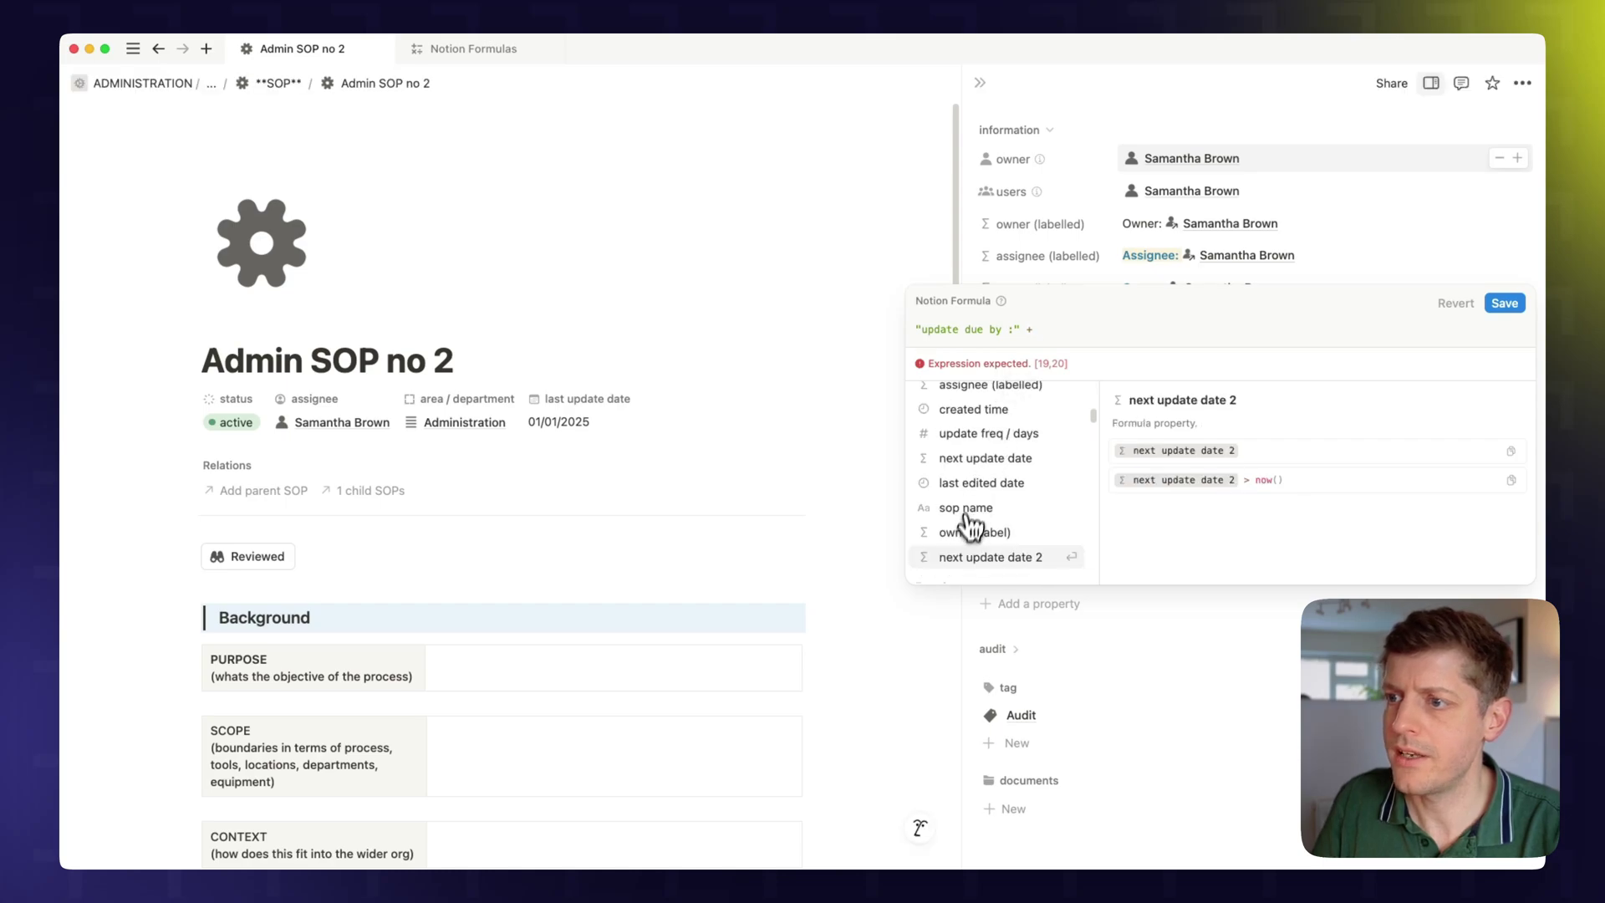
{"action": "left_click", "coordinate": [984, 559]}
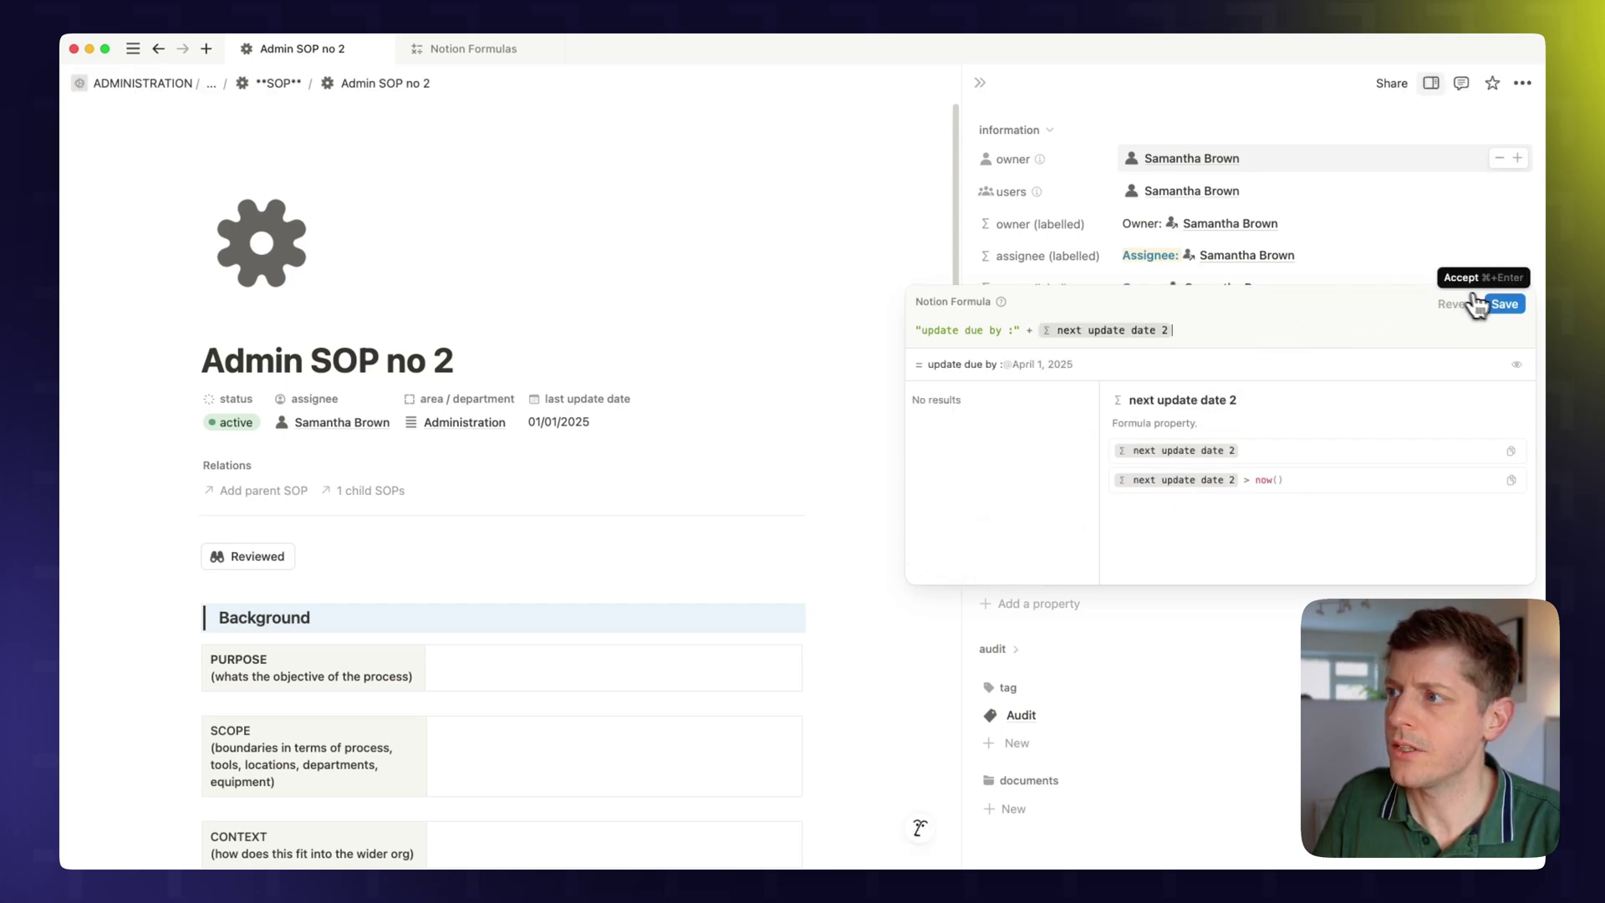
{"action": "left_click", "coordinate": [1504, 304]}
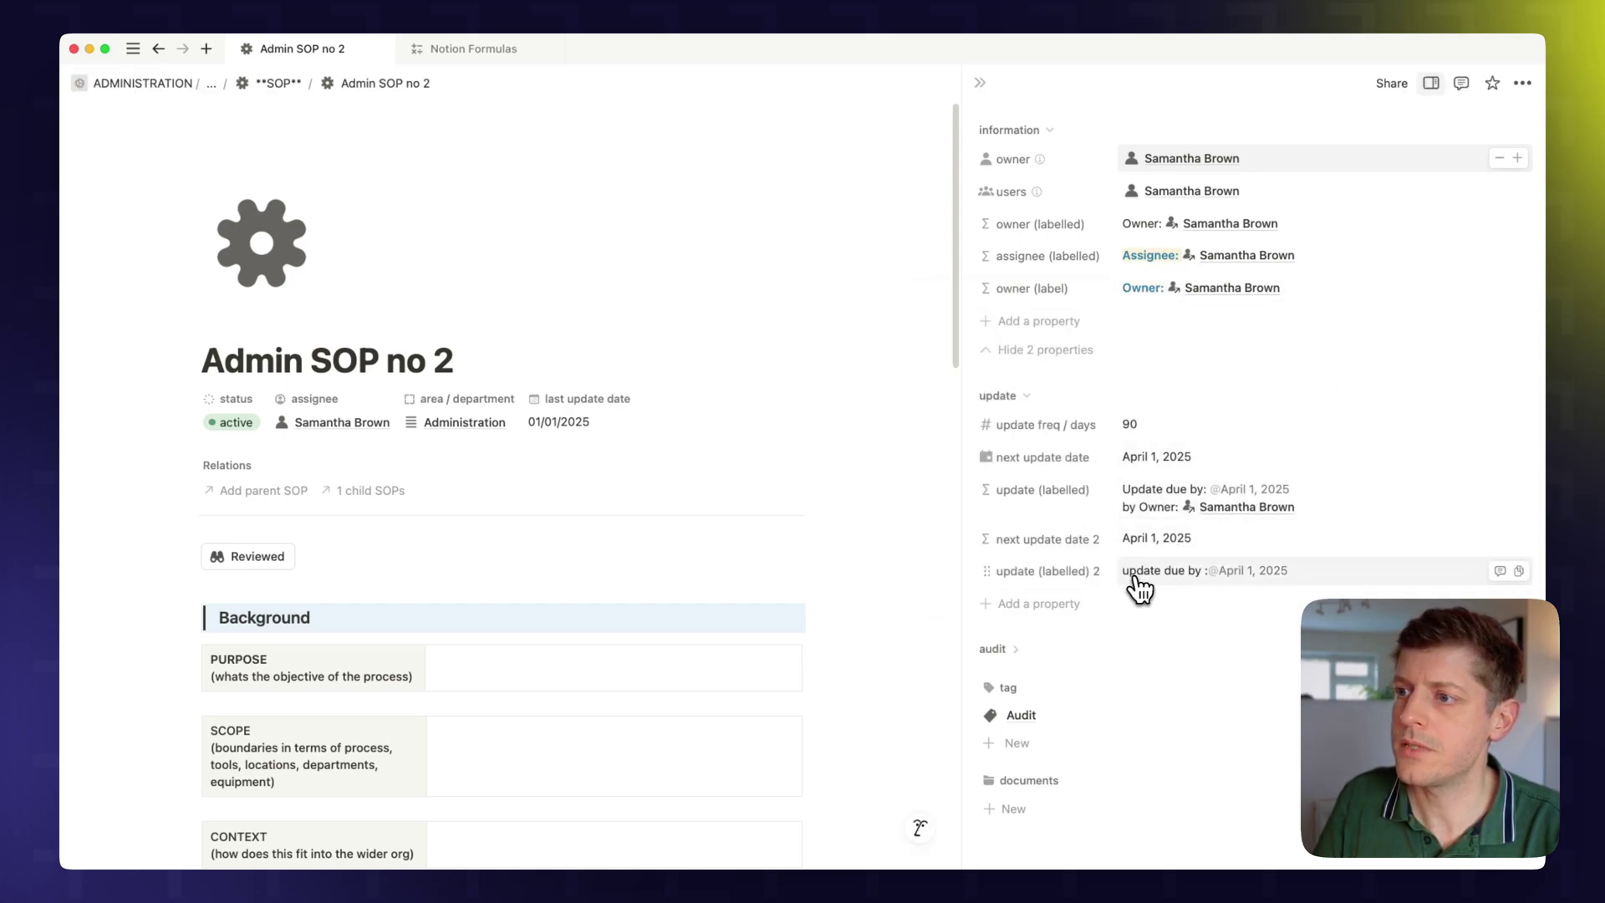
Append + " by :" to the update (labelled) 2 formula and add a space after the colon in "update due by :"
{"action": "left_click", "coordinate": [1290, 582]}
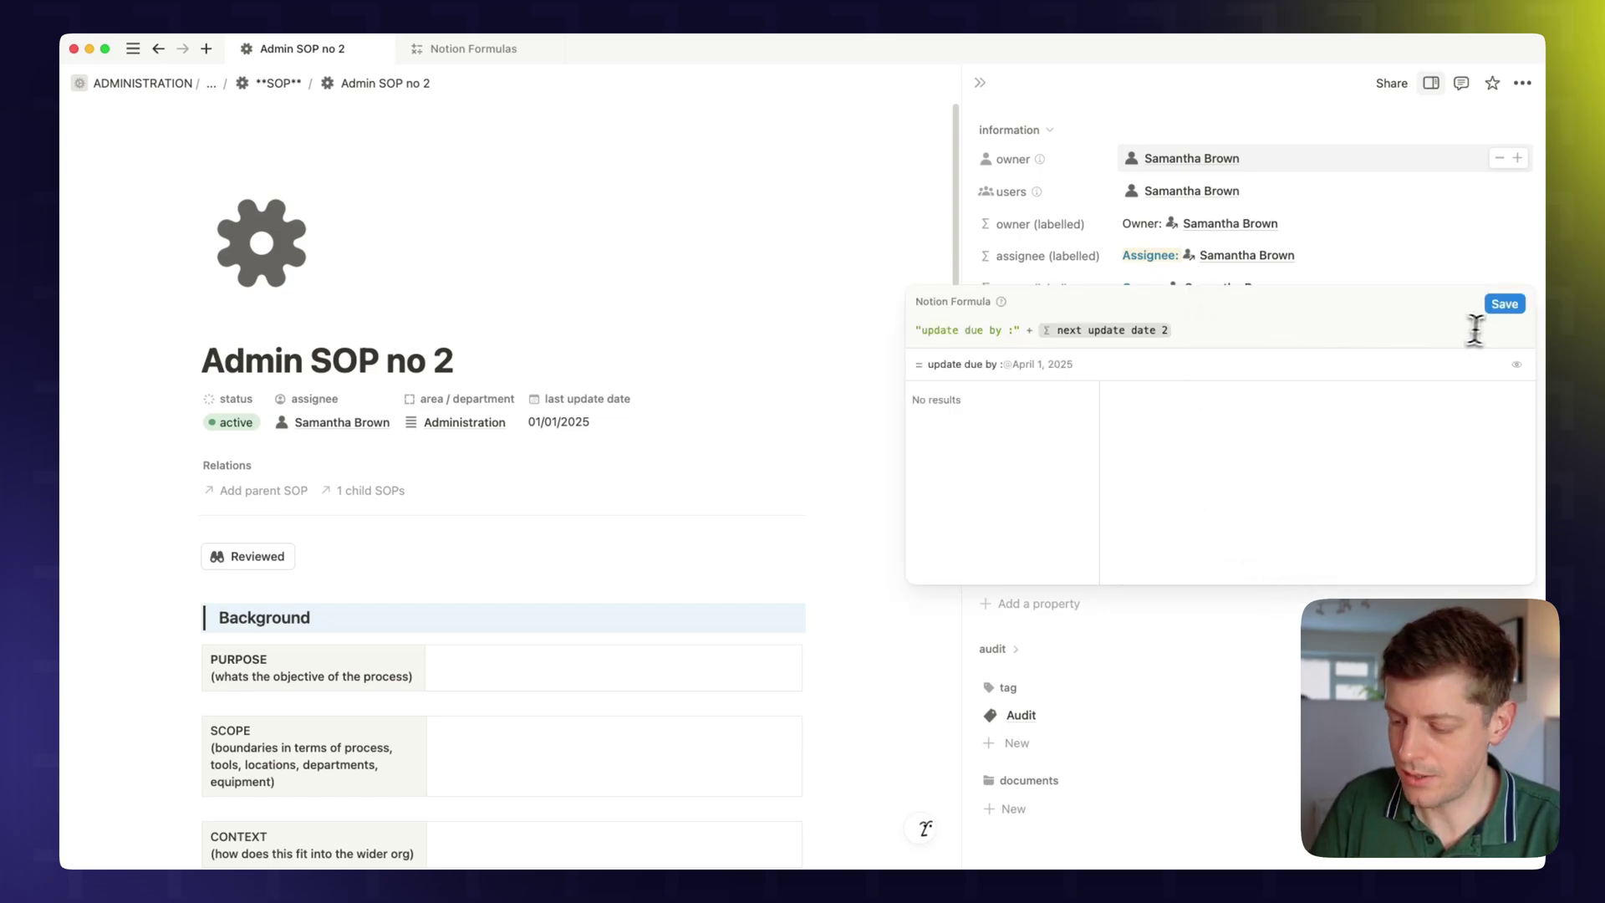
{"action": "type", "text": "+"}
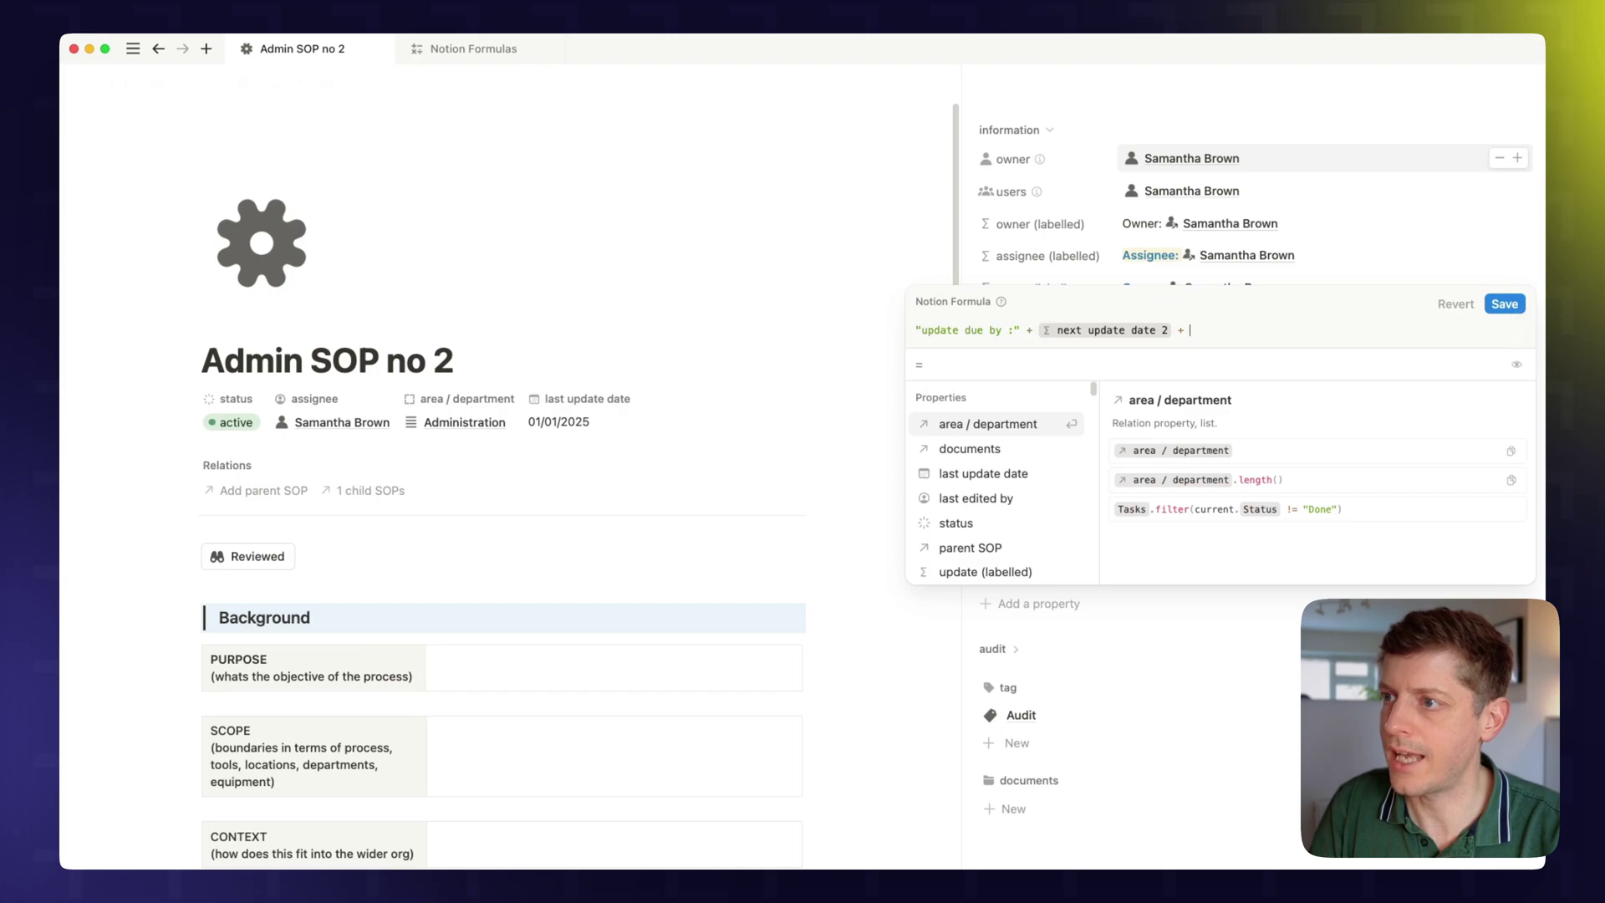
{"action": "type", "text": " \"fr"}
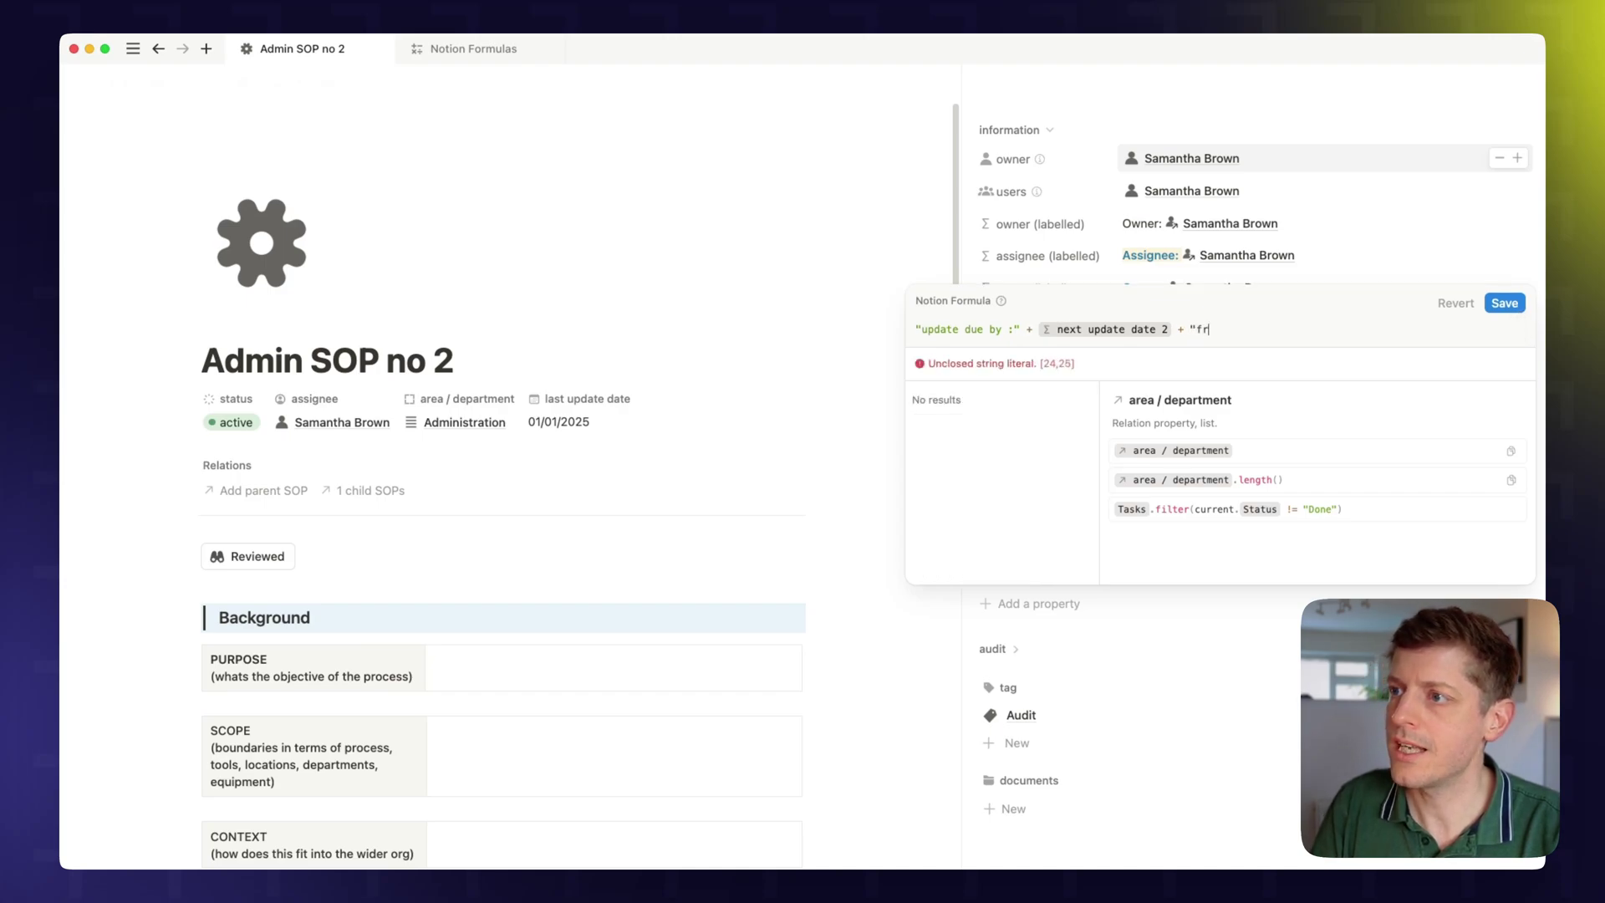
{"action": "type", "text": "o"}
{"action": "key", "text": "BackSpace"}
{"action": "key", "text": "BackSpace"}
{"action": "key", "text": "BackSpace"}
{"action": "type", "text": "by"}
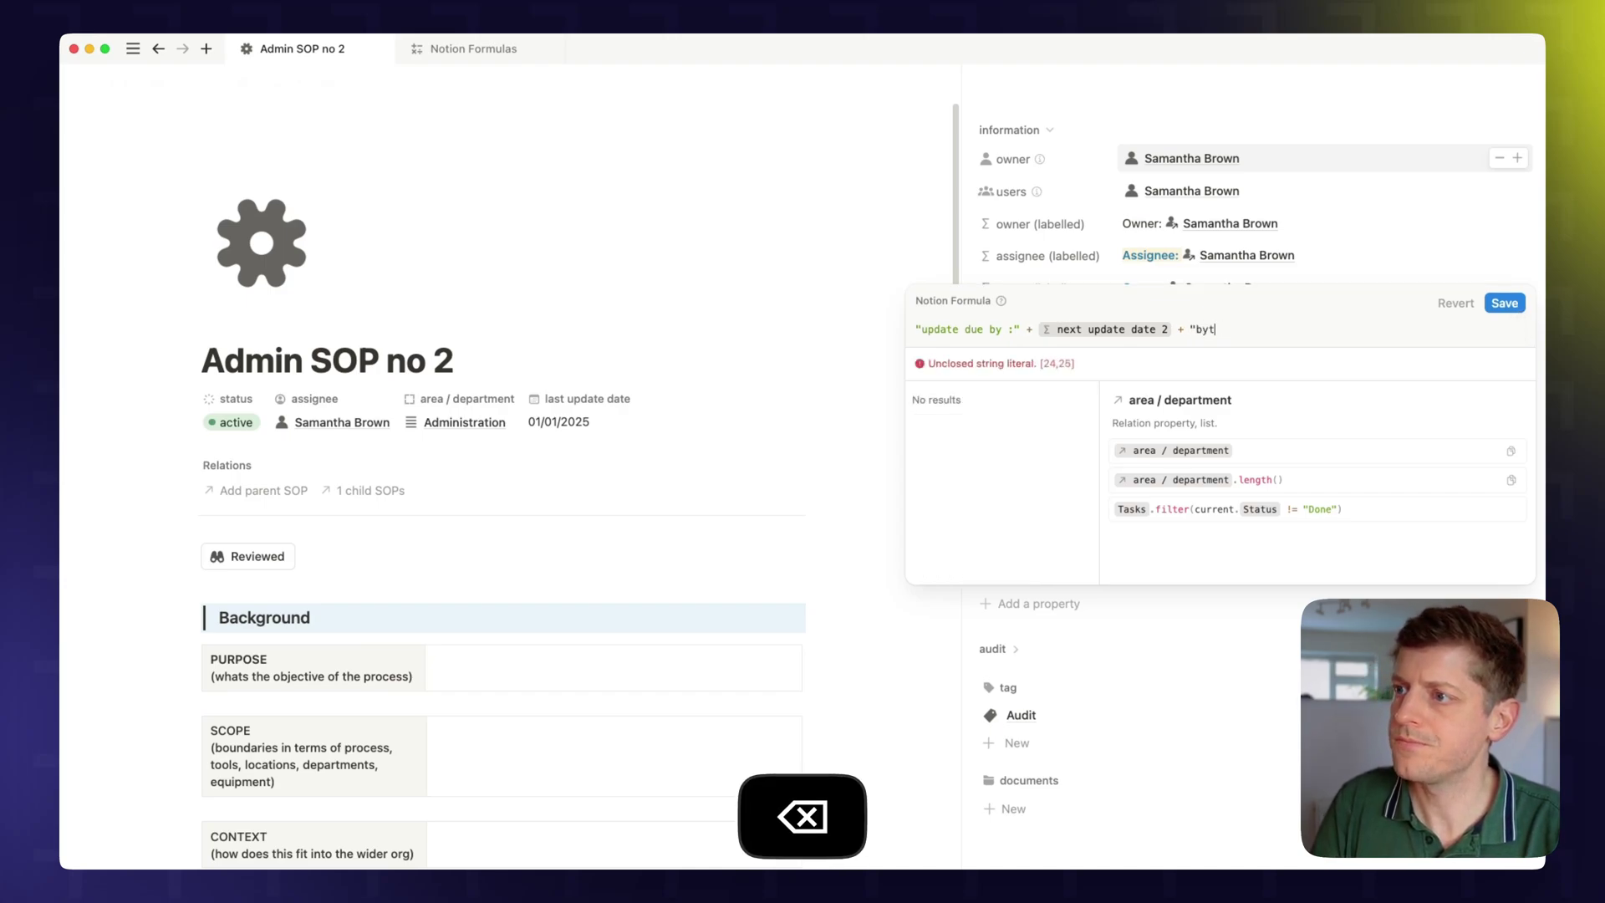
{"action": "type", "text": " :"}
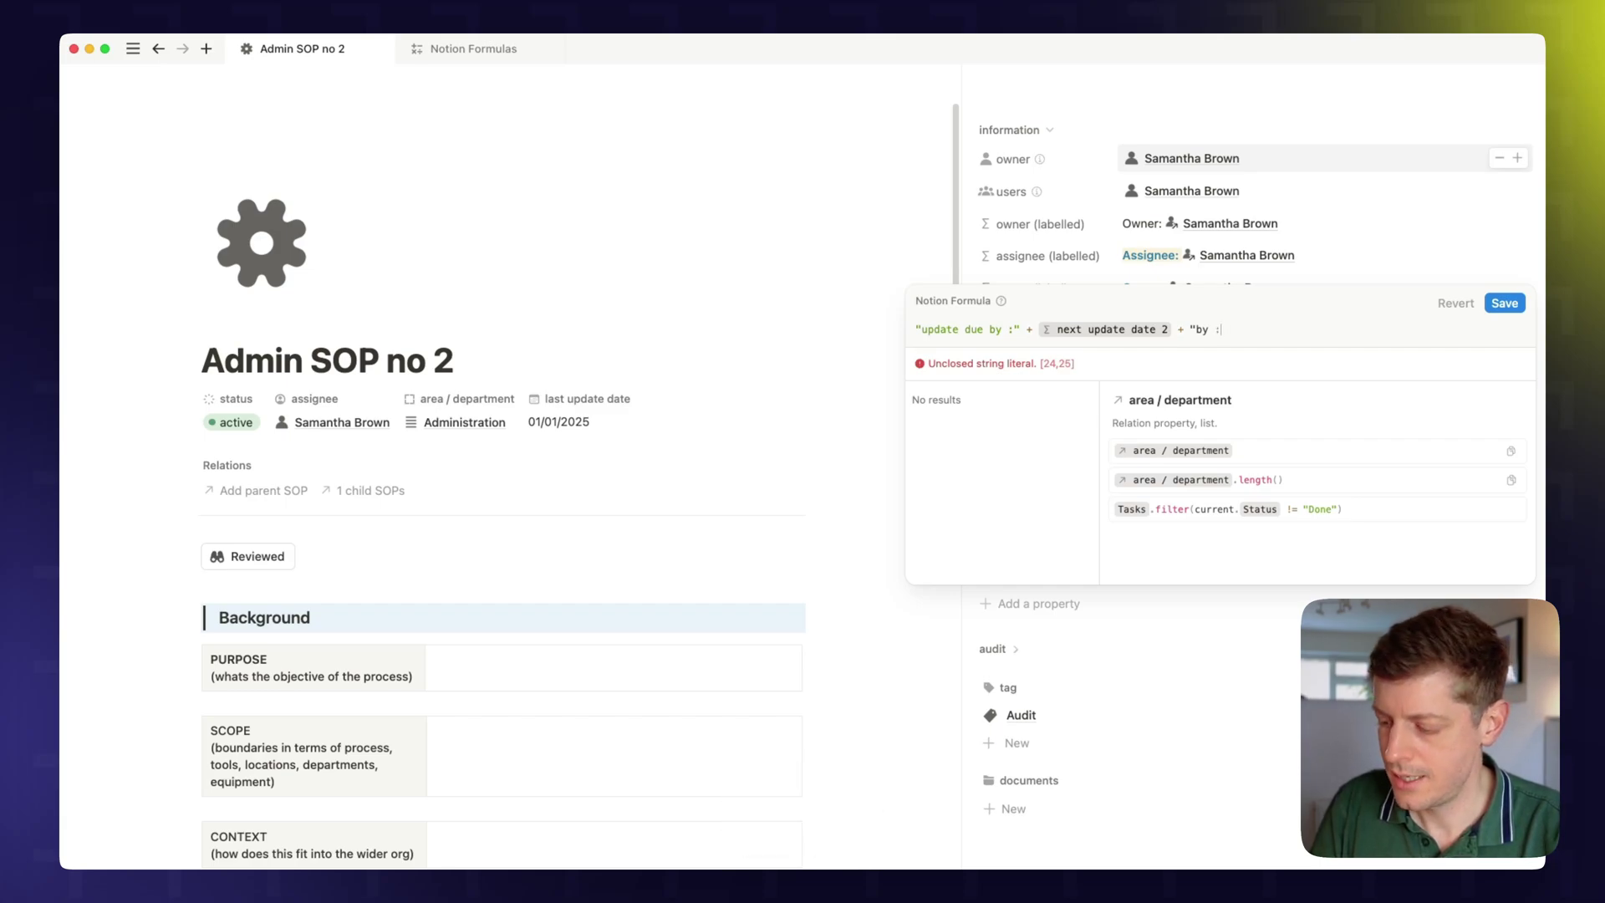
{"action": "type", "text": "\""}
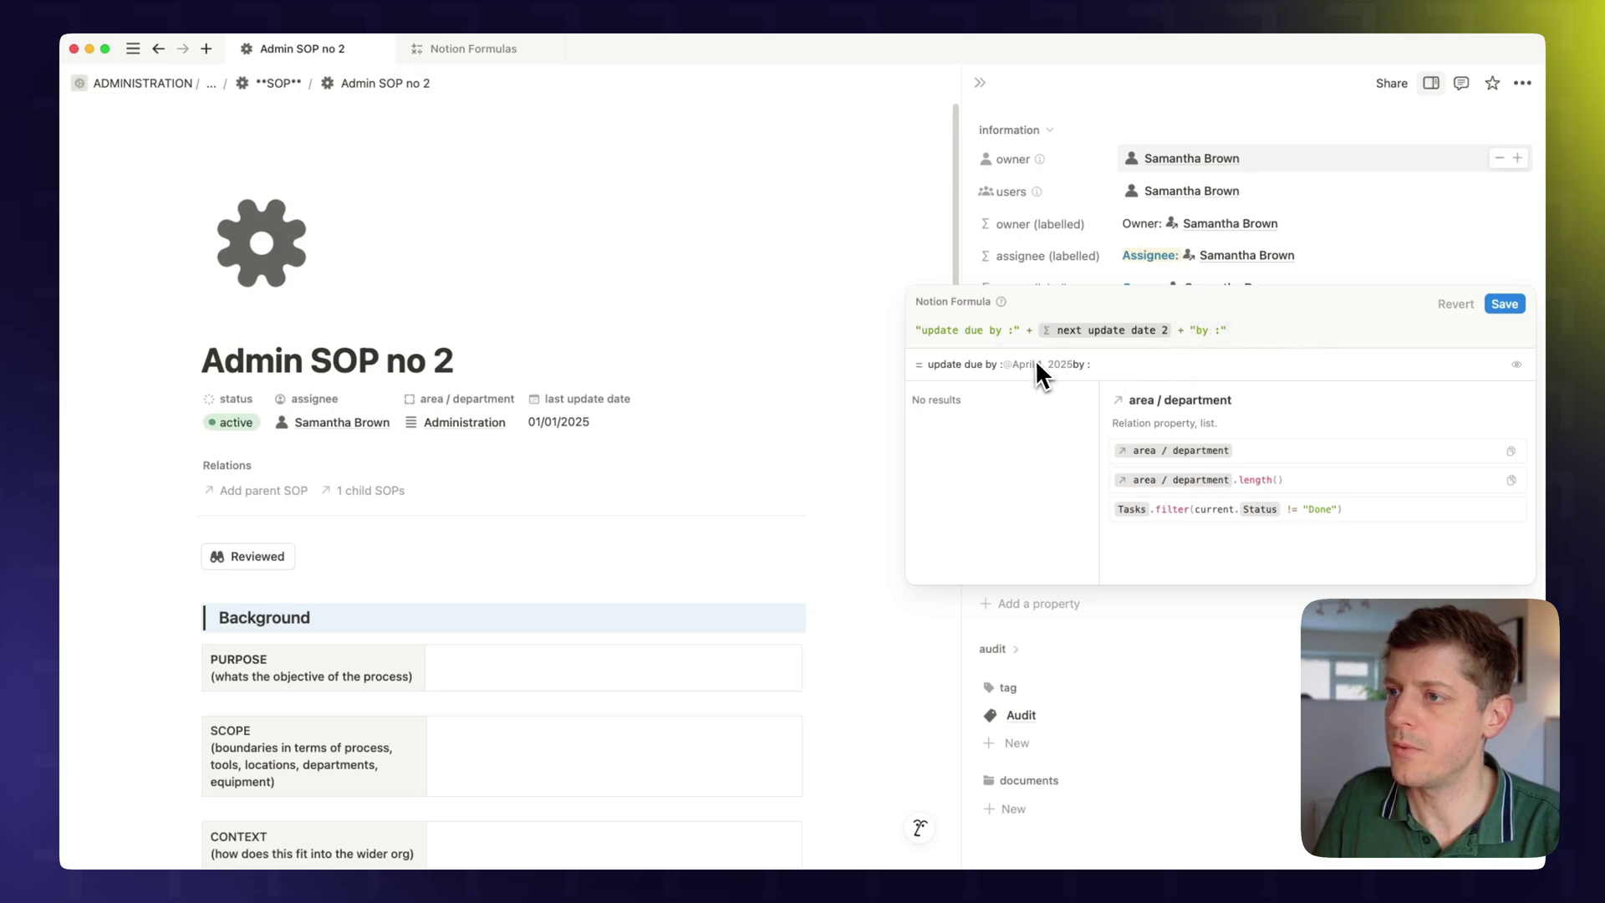
{"action": "key", "text": "Left"}
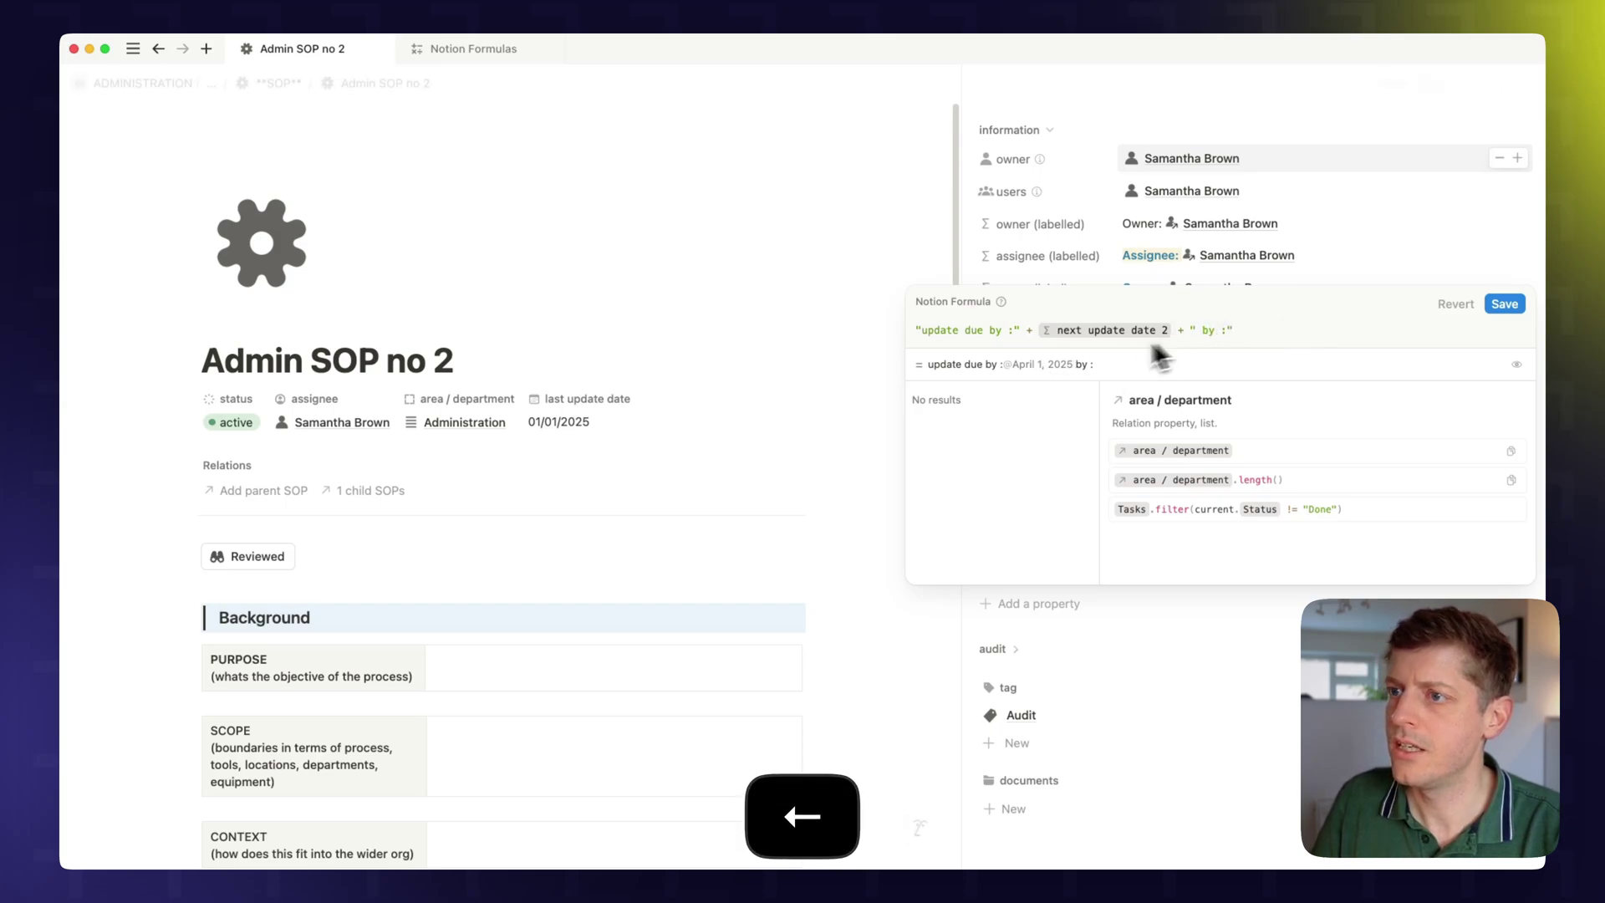
{"action": "left_click", "coordinate": [1013, 329]}
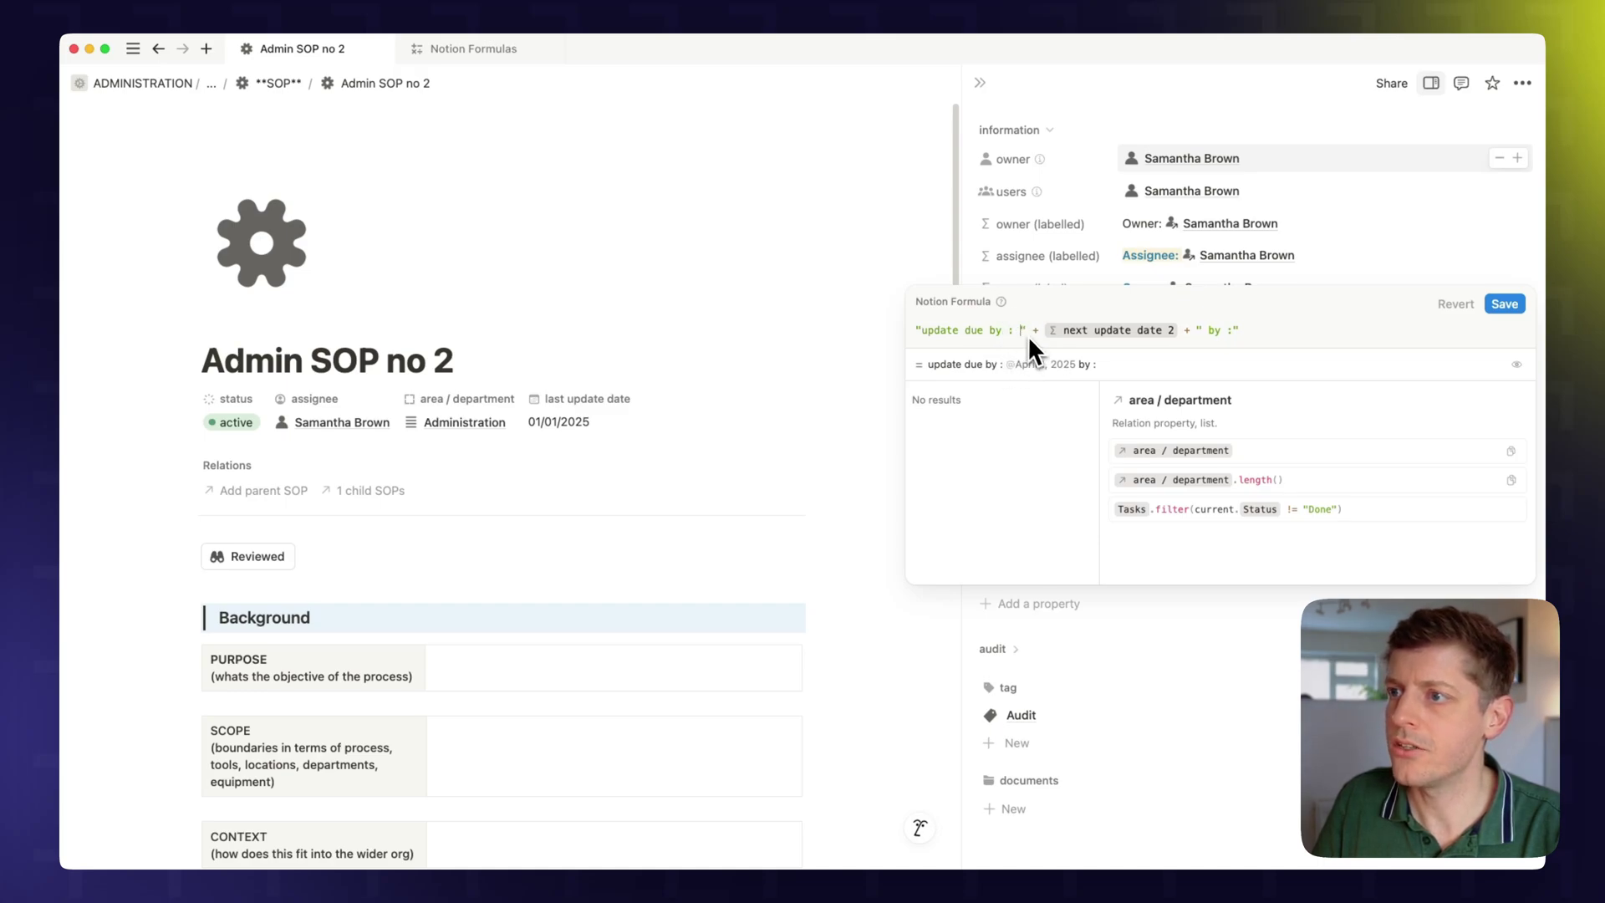
Extend the formula with + and the owner (labelled) property after the " by :" text
{"action": "left_click", "coordinate": [1271, 331]}
{"action": "type", "text": "+"}
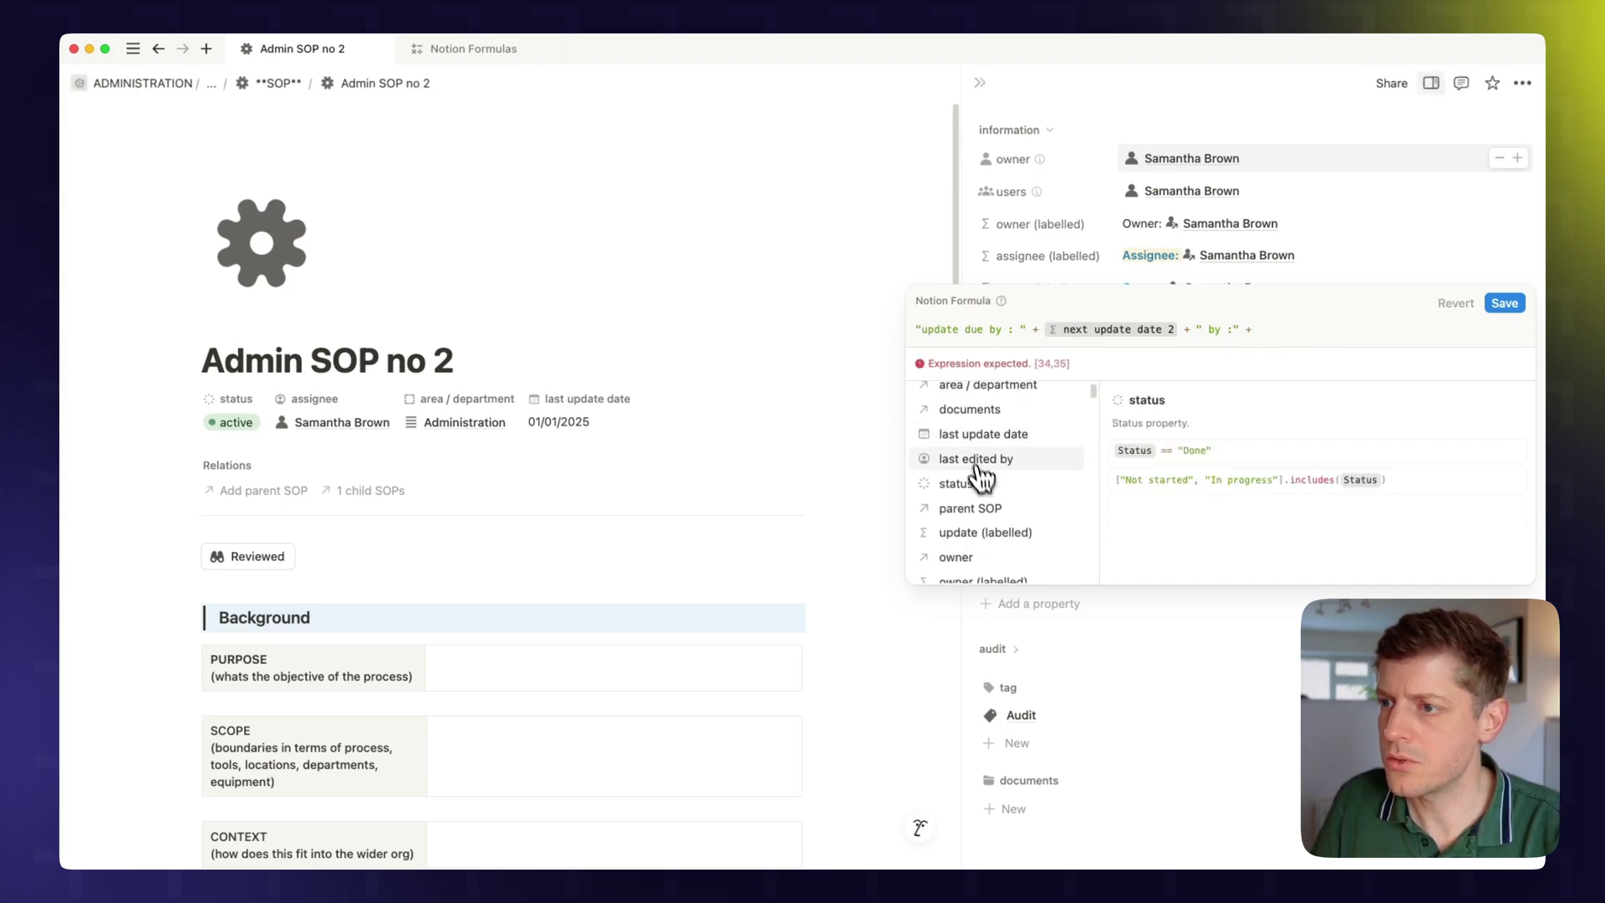
{"action": "scroll", "coordinate": [1003, 510], "scroll_direction": "down", "scroll_amount": 2}
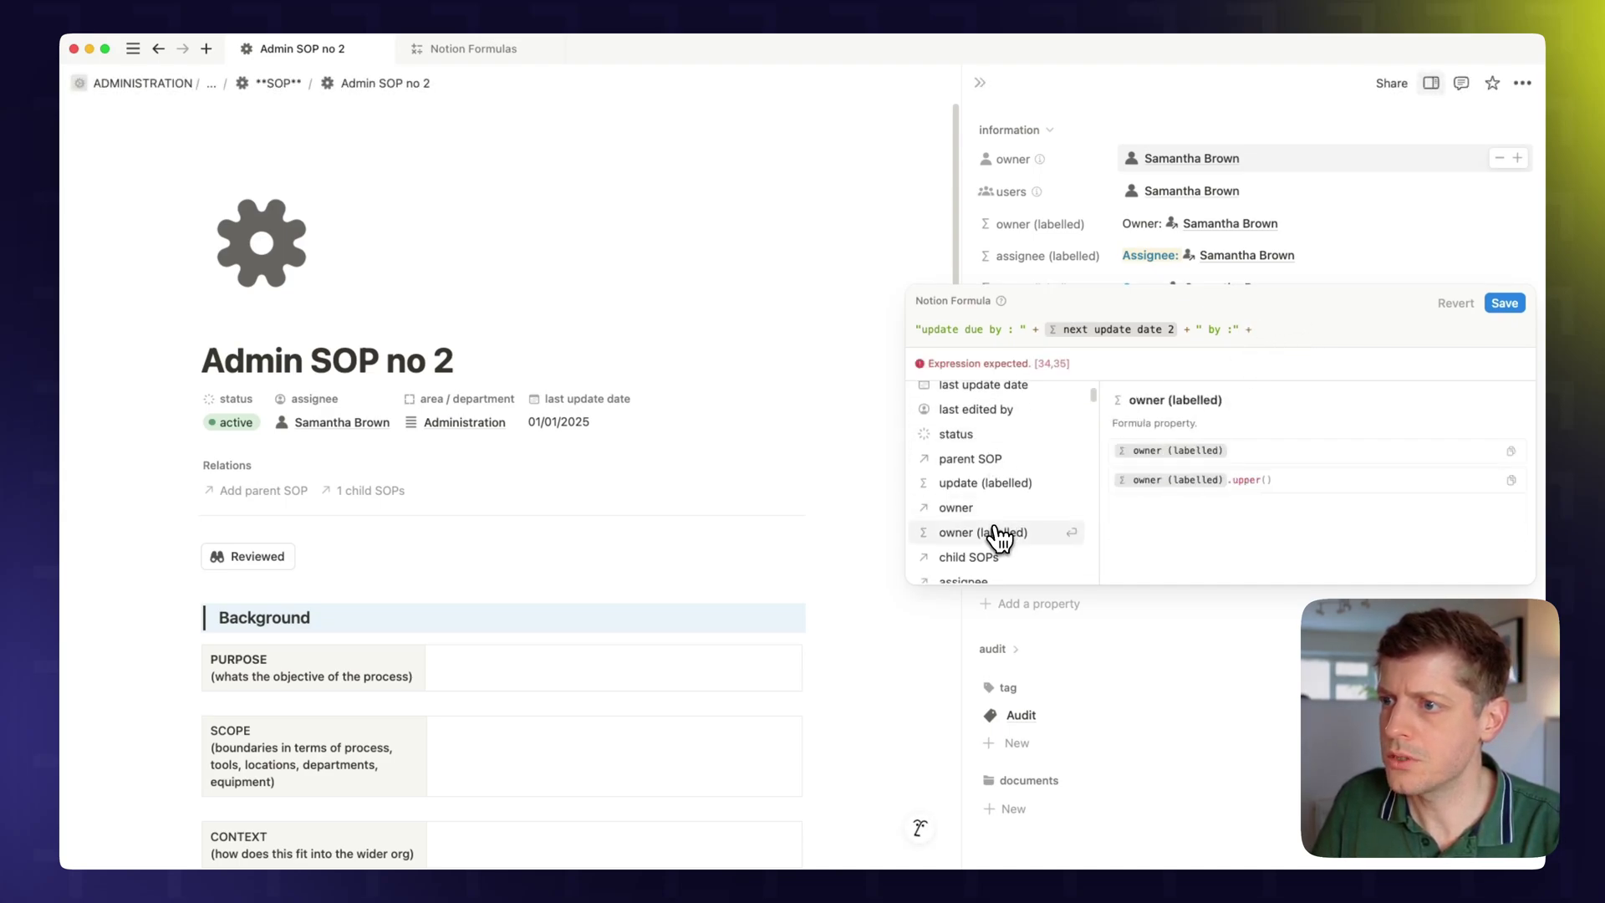
{"action": "left_click", "coordinate": [999, 536]}
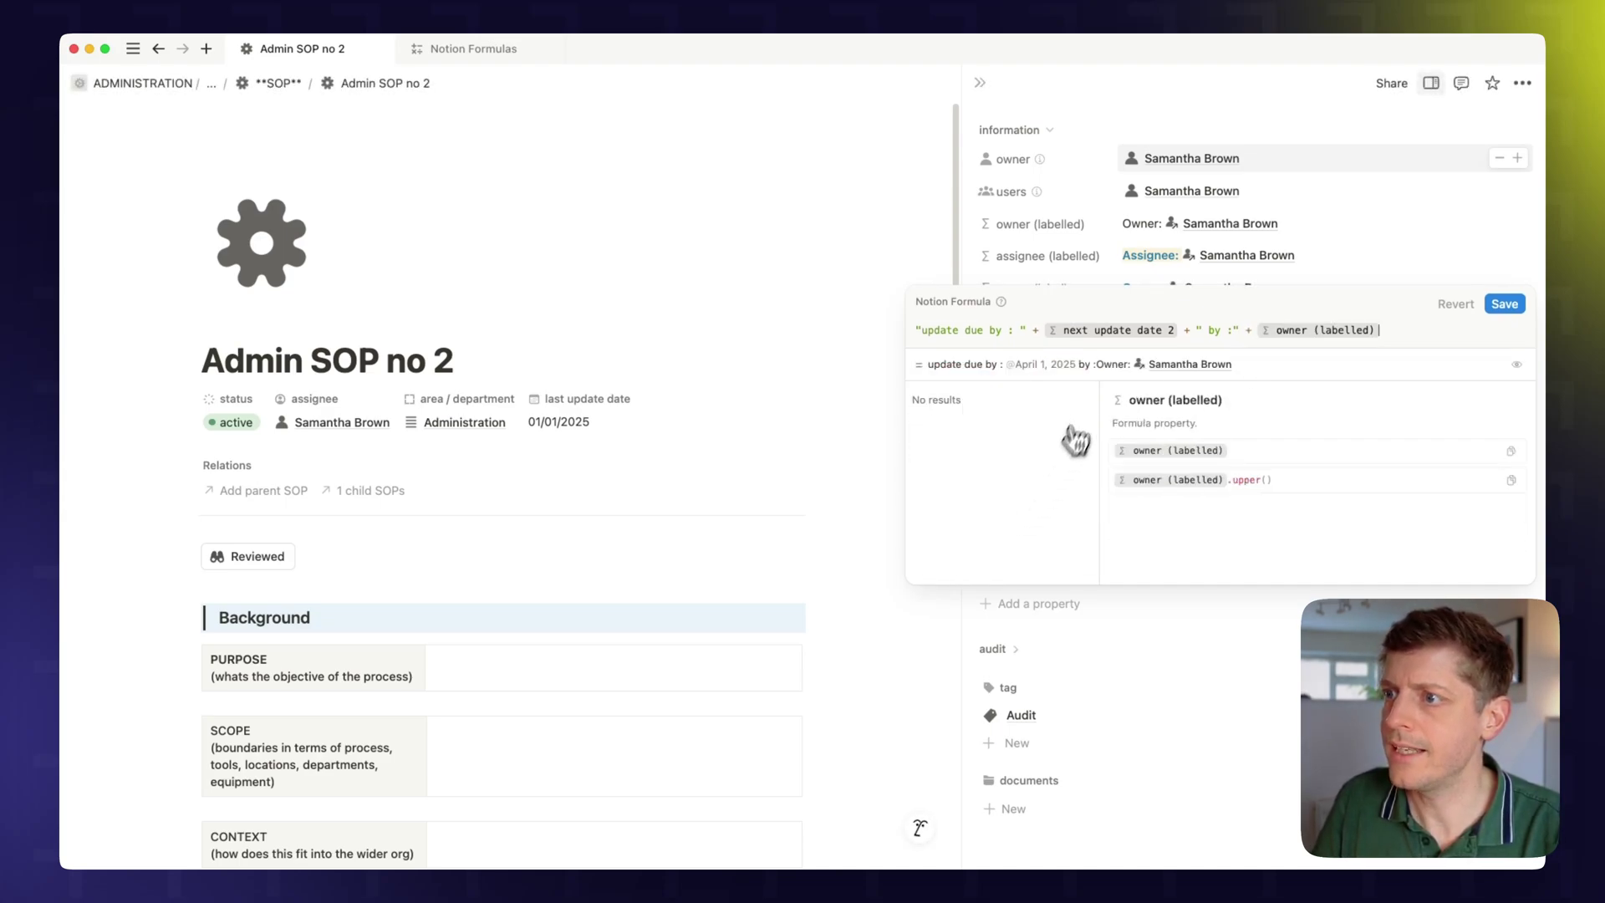
Add a space after the colon in " by :", capitalise "Update" in the opening text, and save the formula
{"action": "left_click", "coordinate": [1231, 329]}
{"action": "type", "text": ":"}
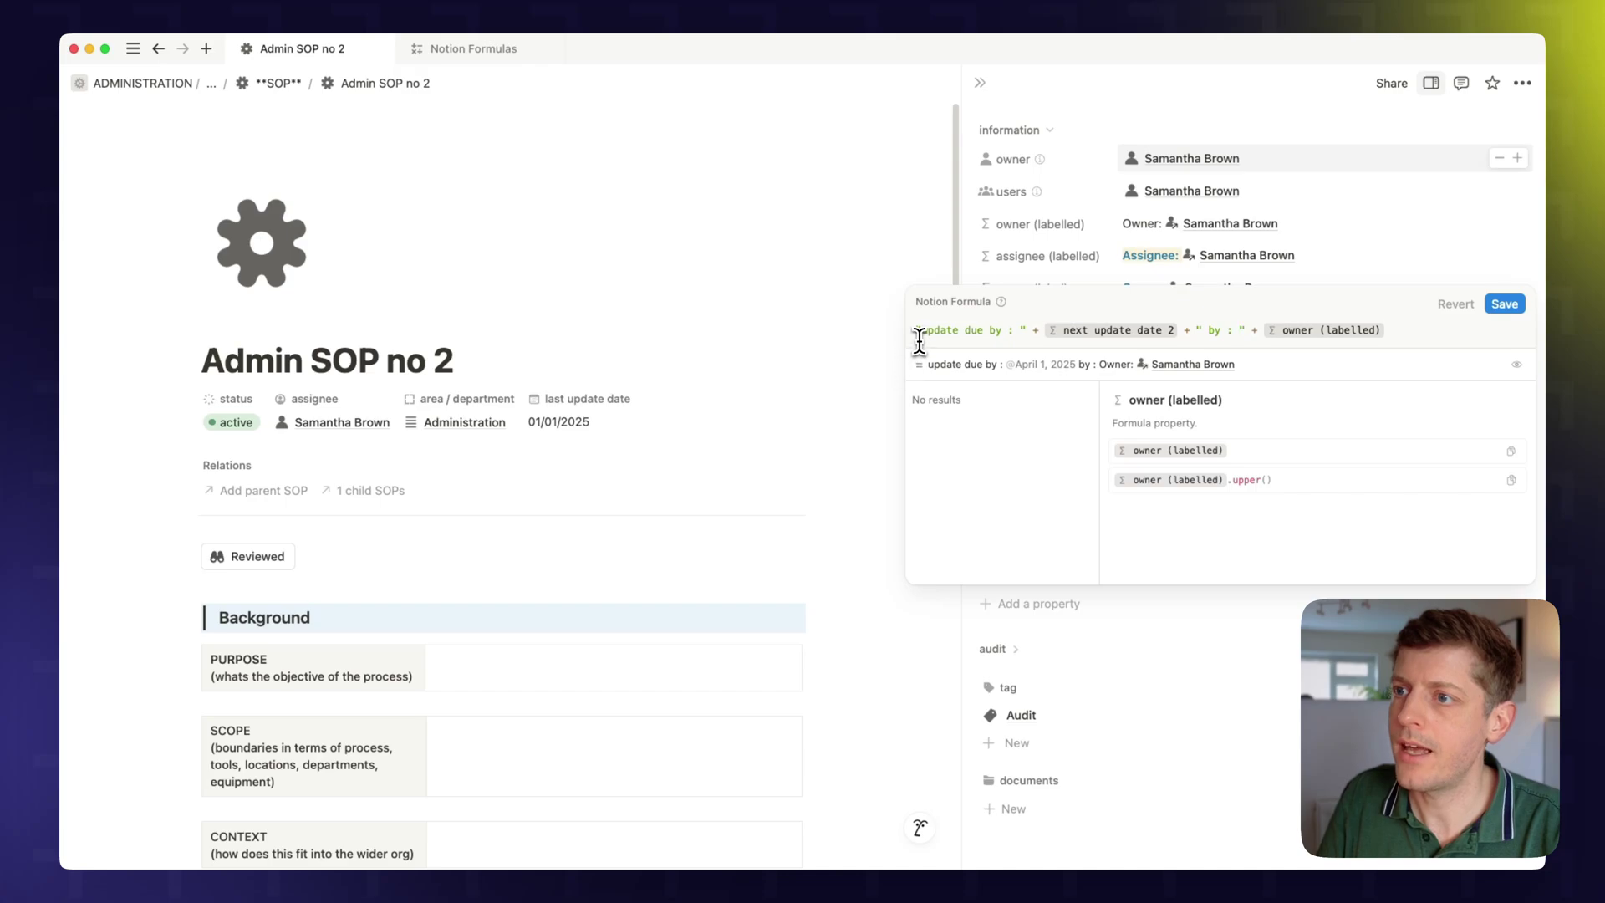
{"action": "key", "text": "BackSpace"}
{"action": "type", "text": "U"}
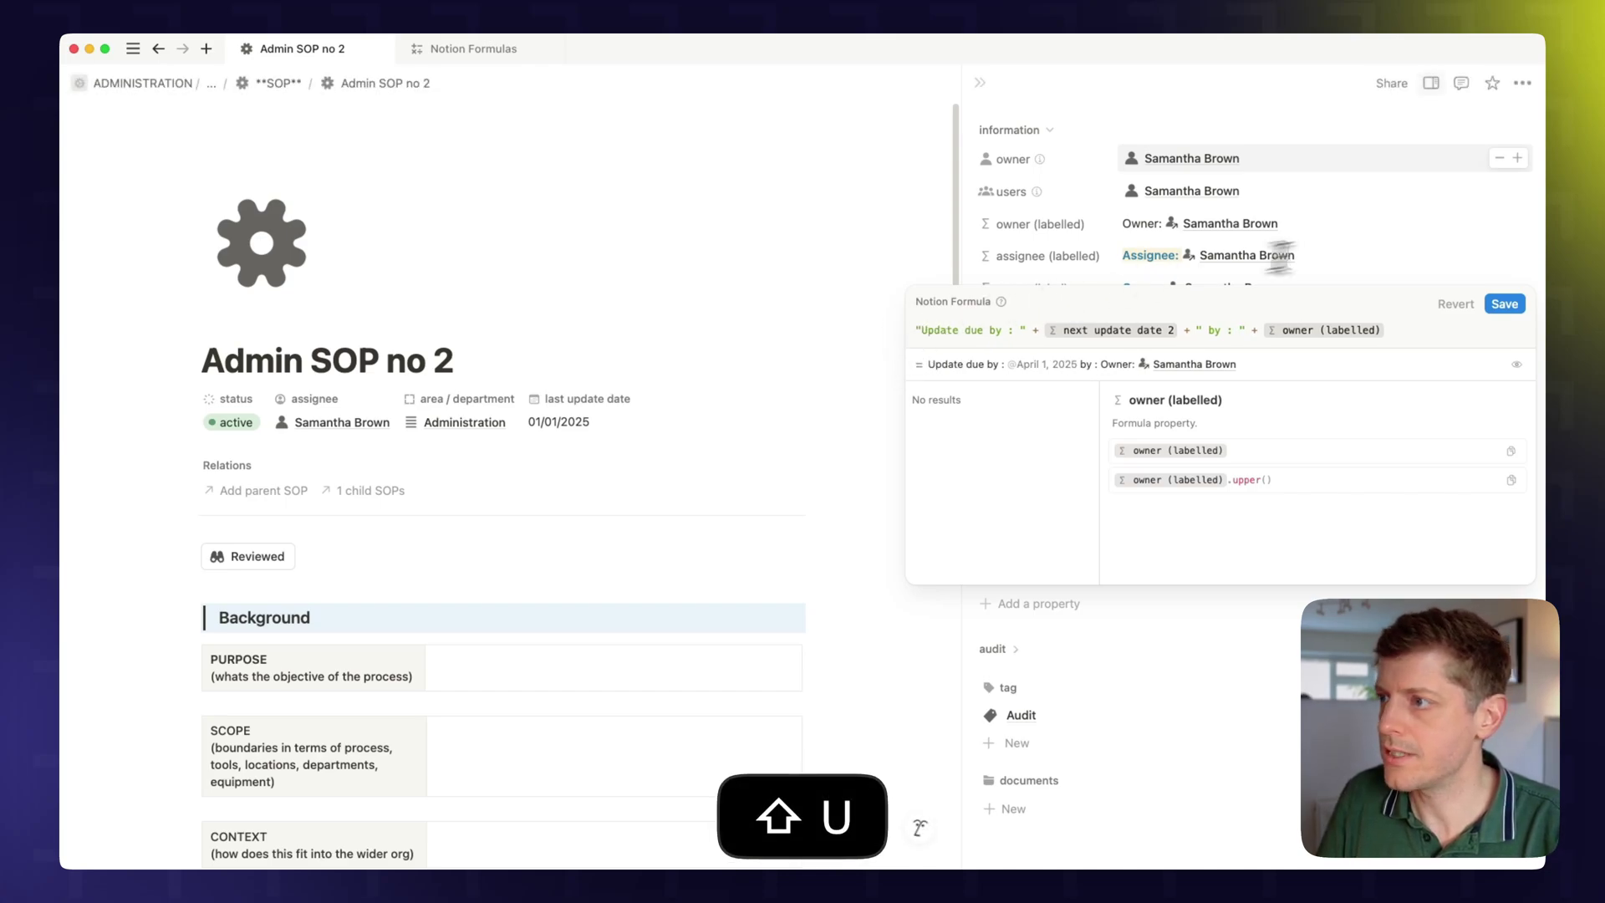
{"action": "left_click", "coordinate": [1497, 305]}
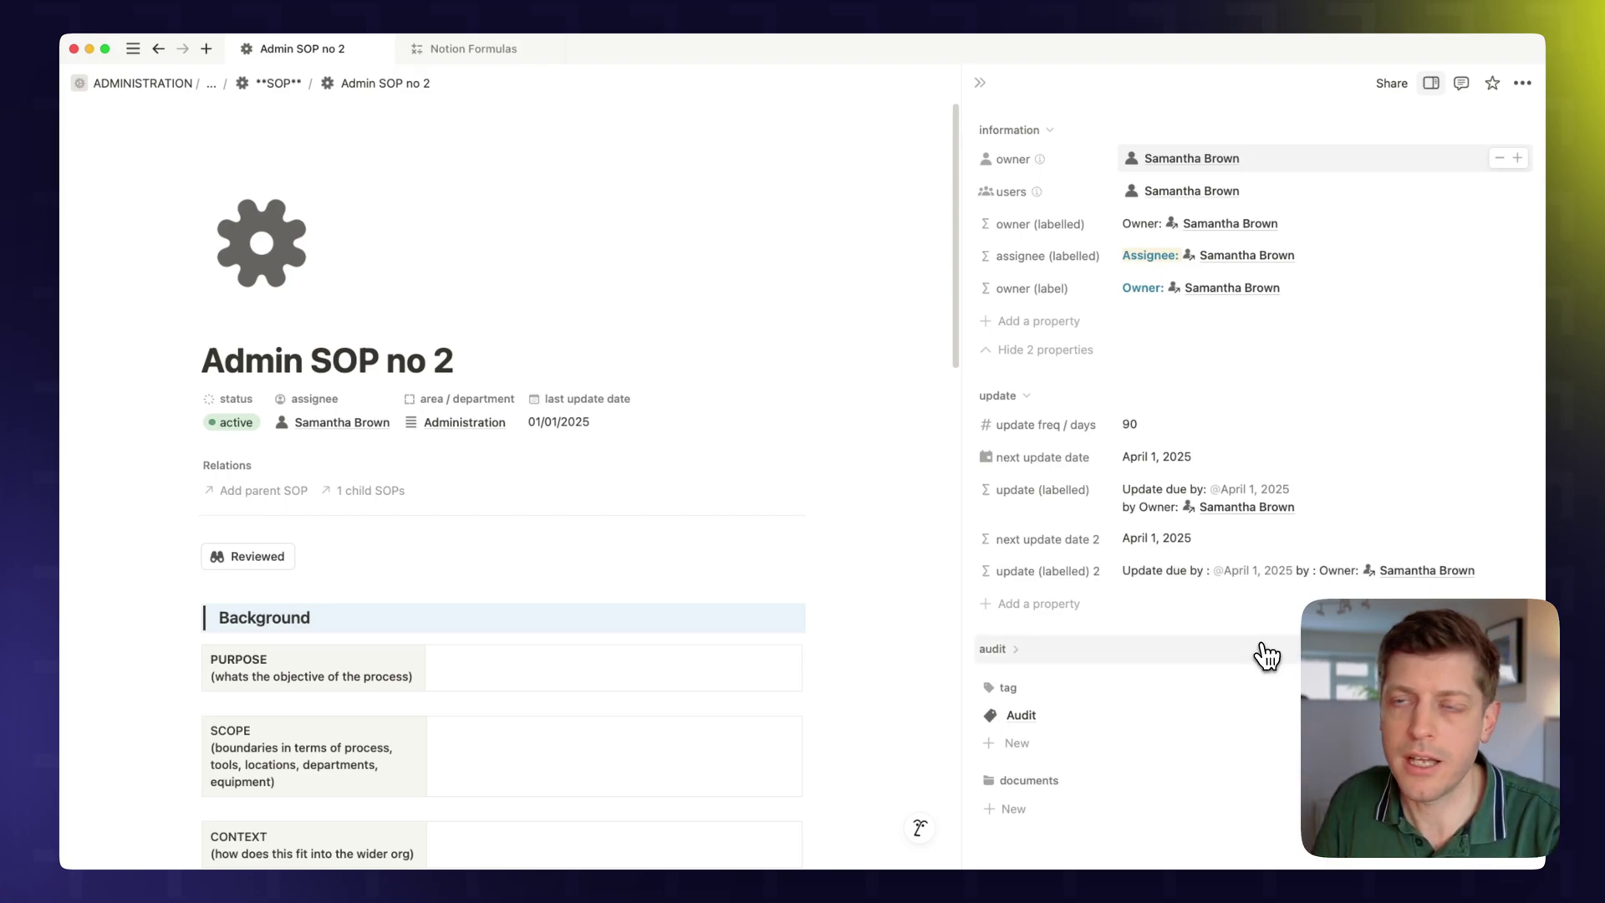
Edit the update (labelled) 2 formula to put " by : " + owner (labelled) below a blank line, and save it
{"action": "left_click", "coordinate": [1041, 571]}
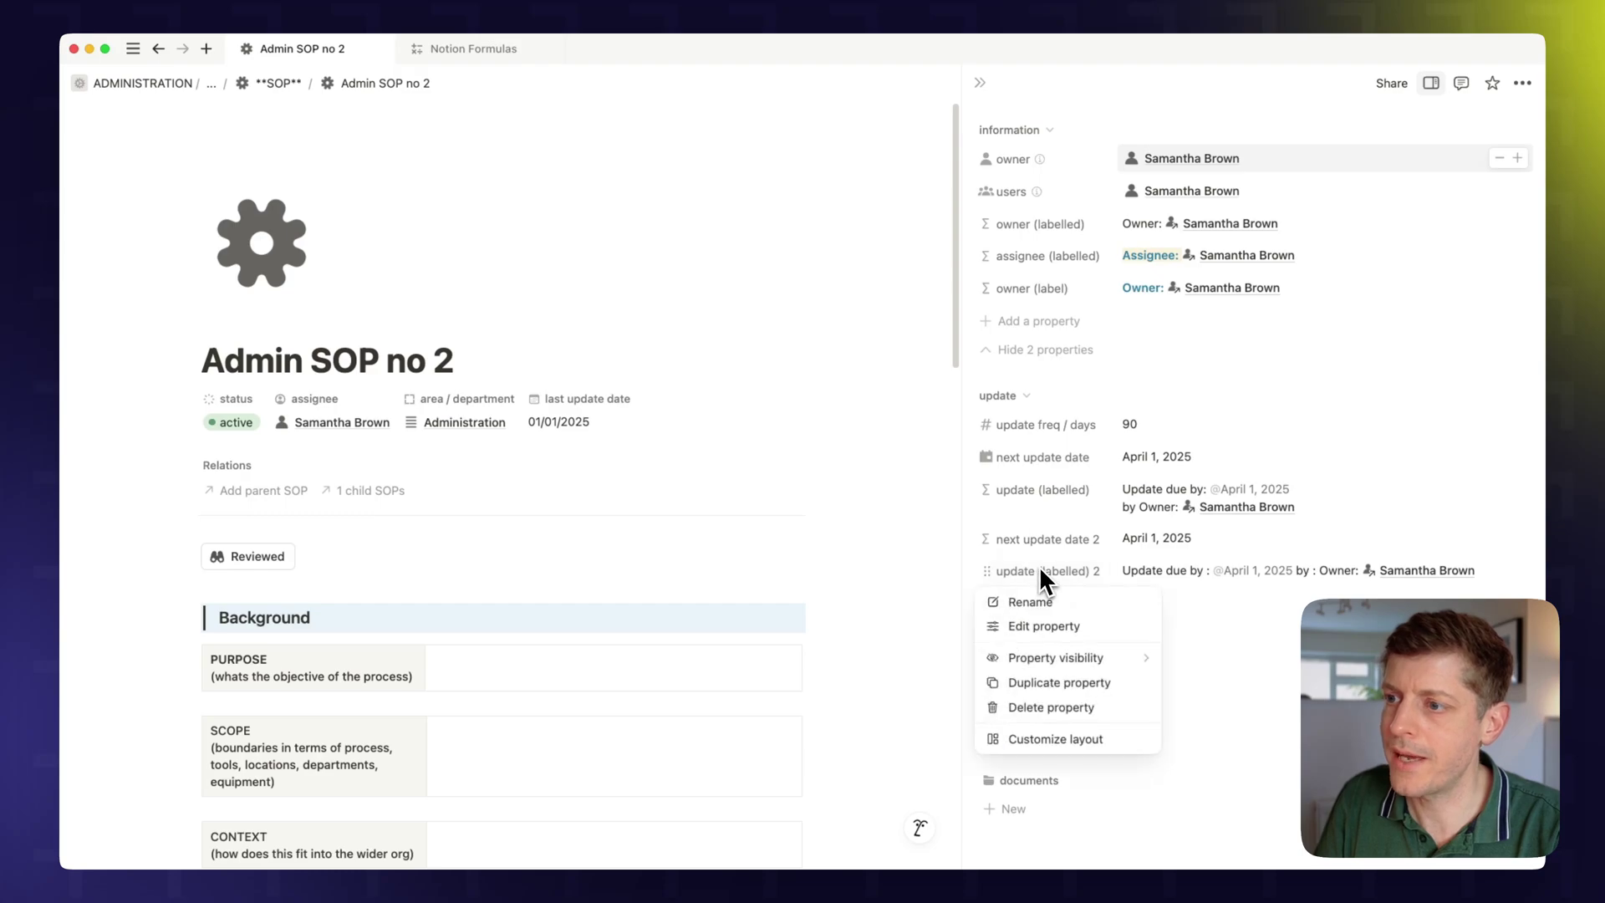
{"action": "left_click", "coordinate": [1041, 629]}
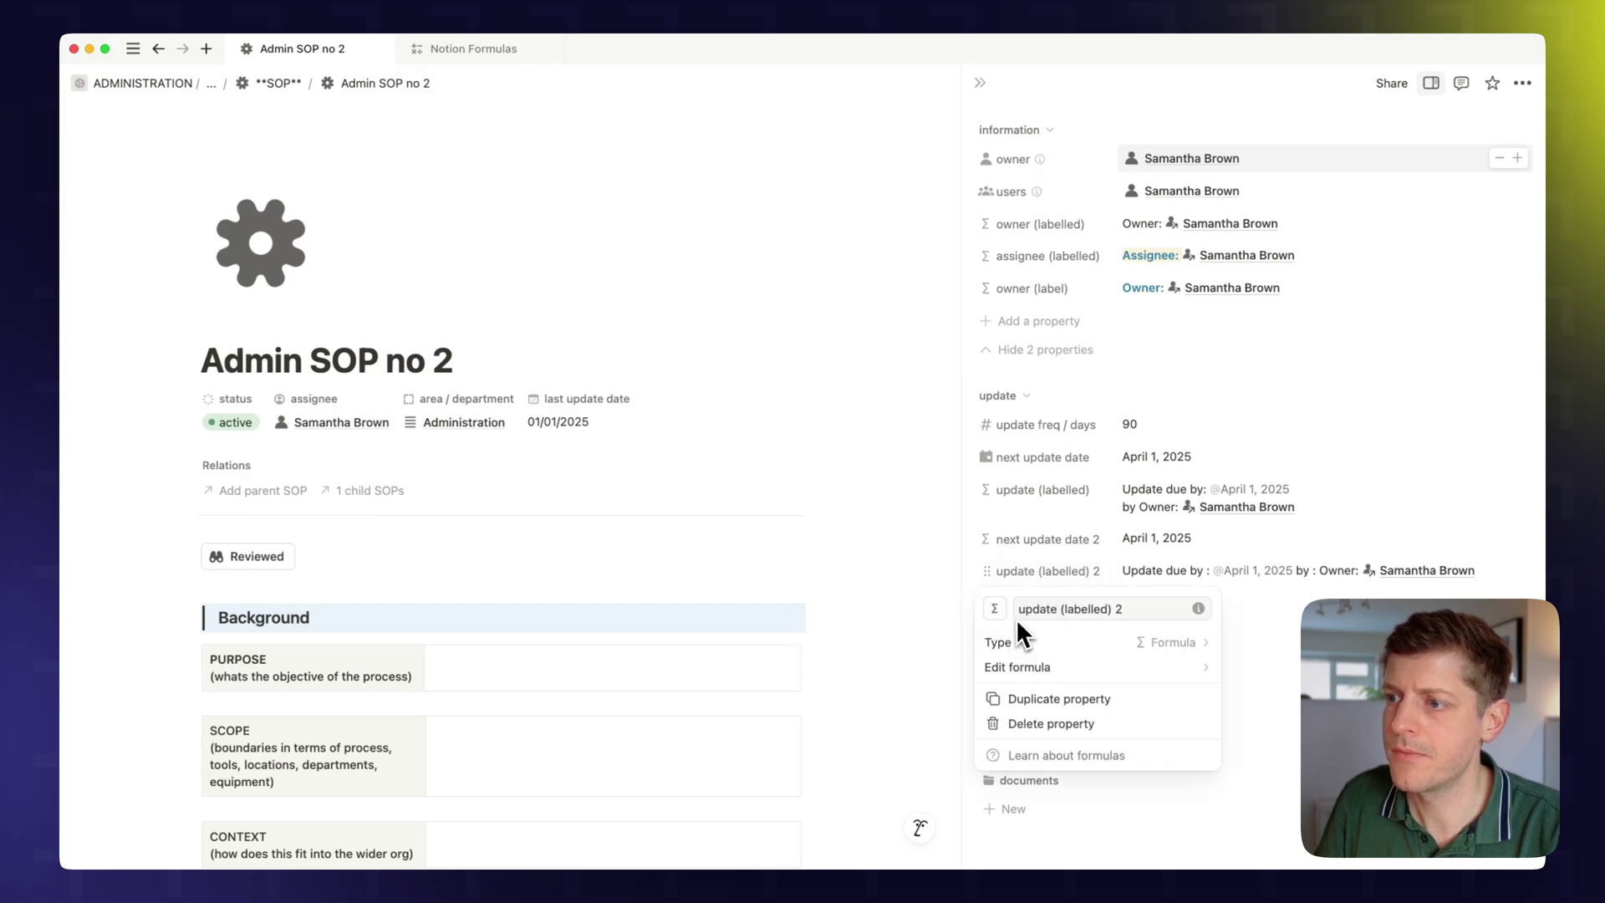
{"action": "left_click", "coordinate": [1106, 666]}
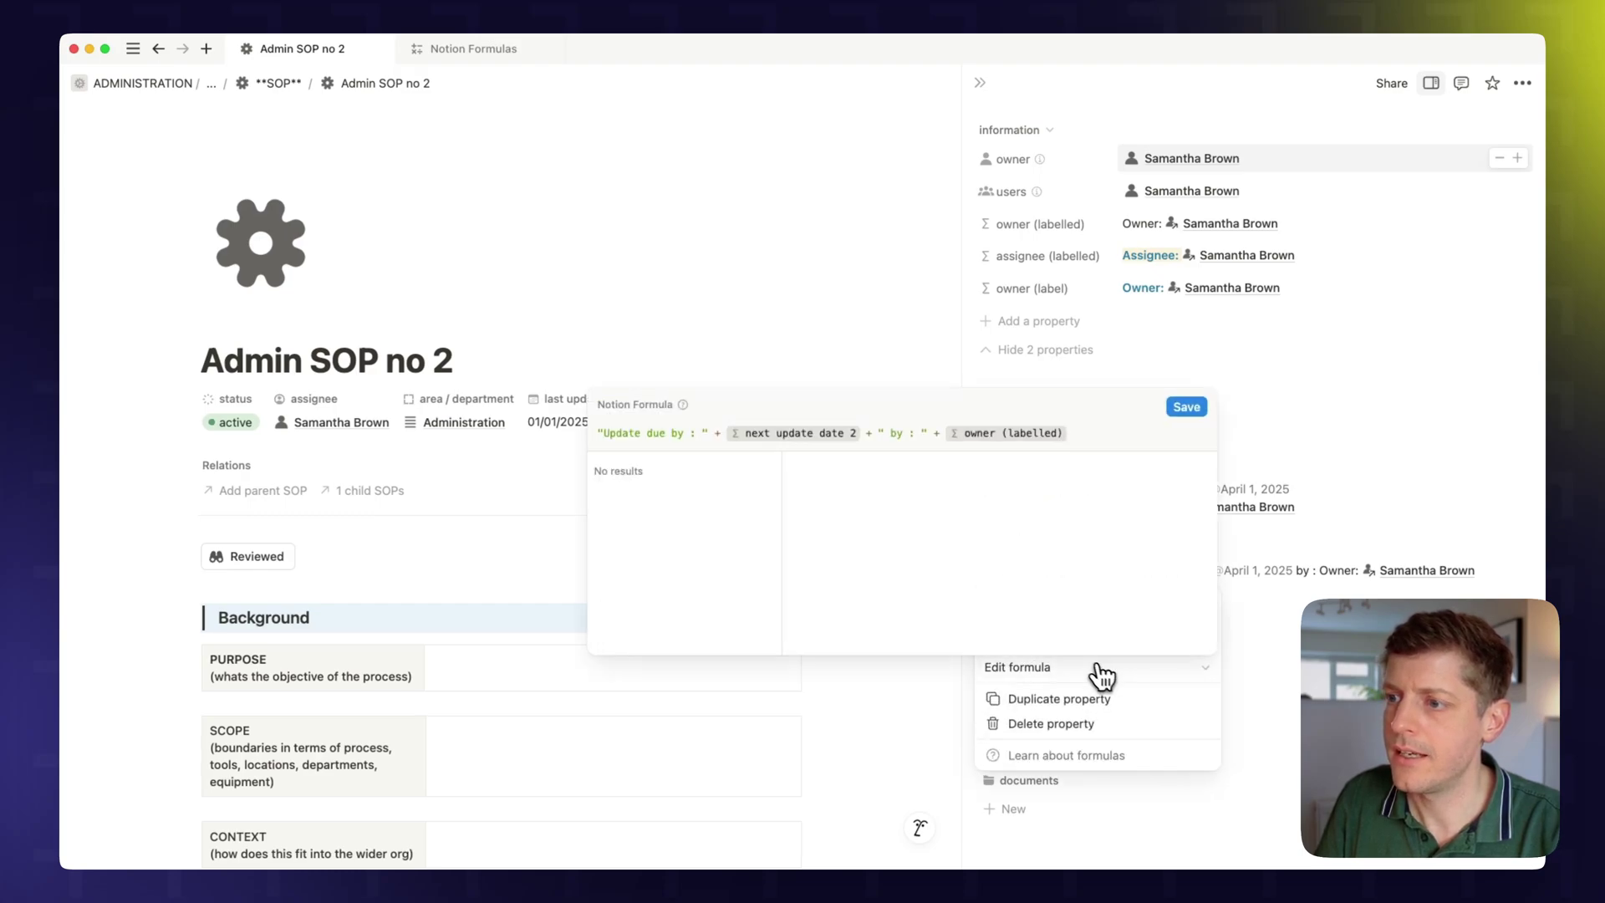
{"action": "left_click", "coordinate": [886, 437]}
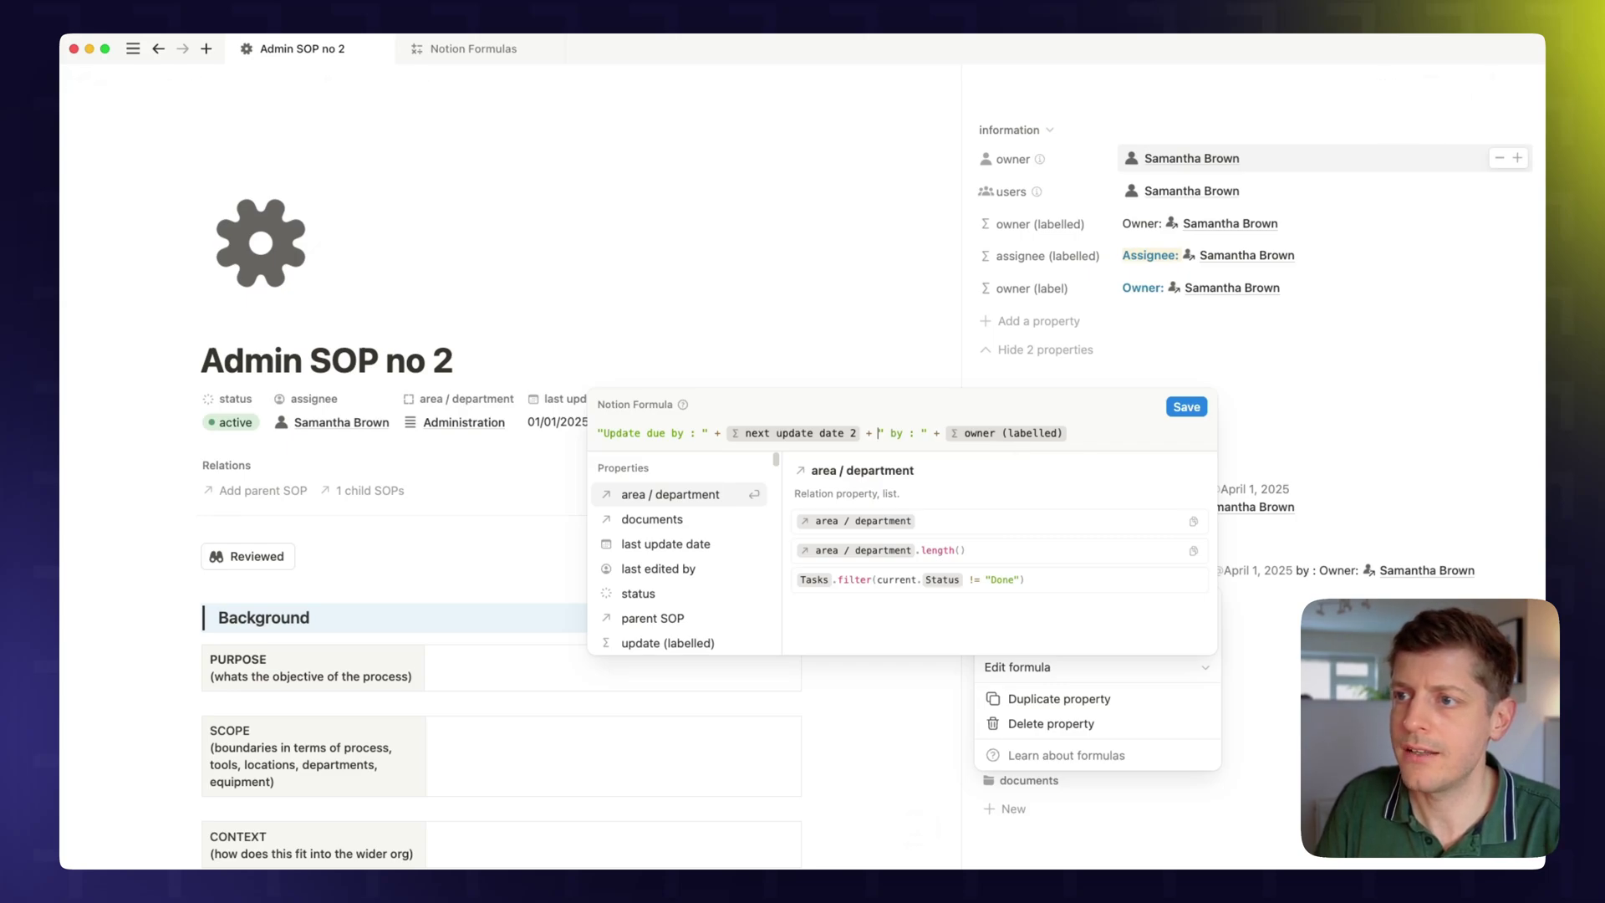
{"action": "key", "text": "shift+Return"}
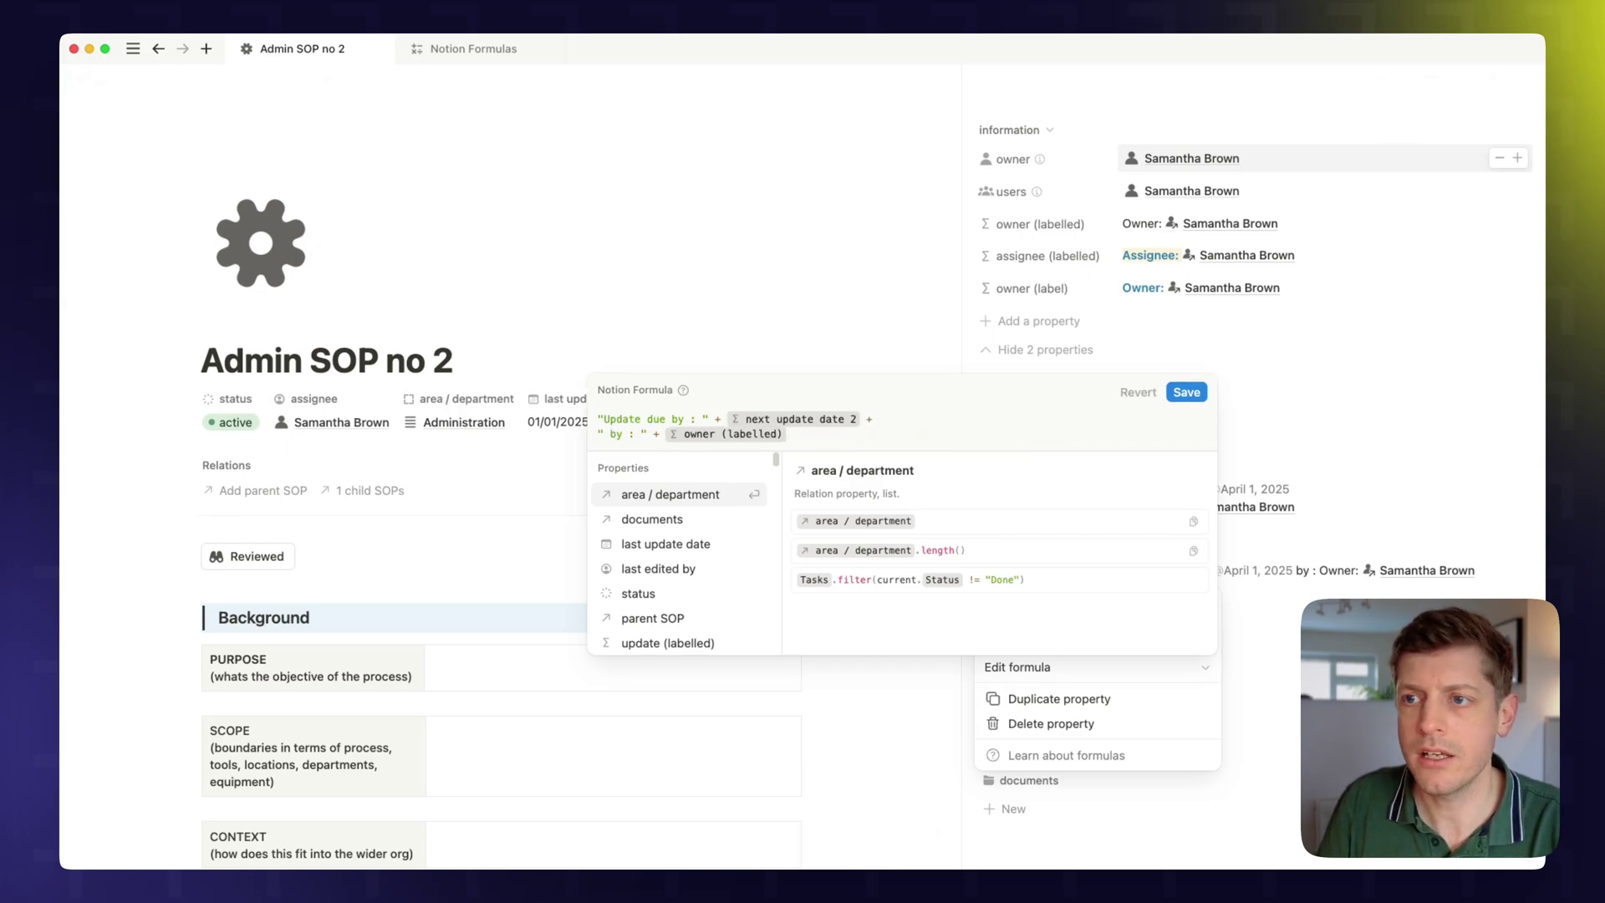
{"action": "key", "text": "shift+Return"}
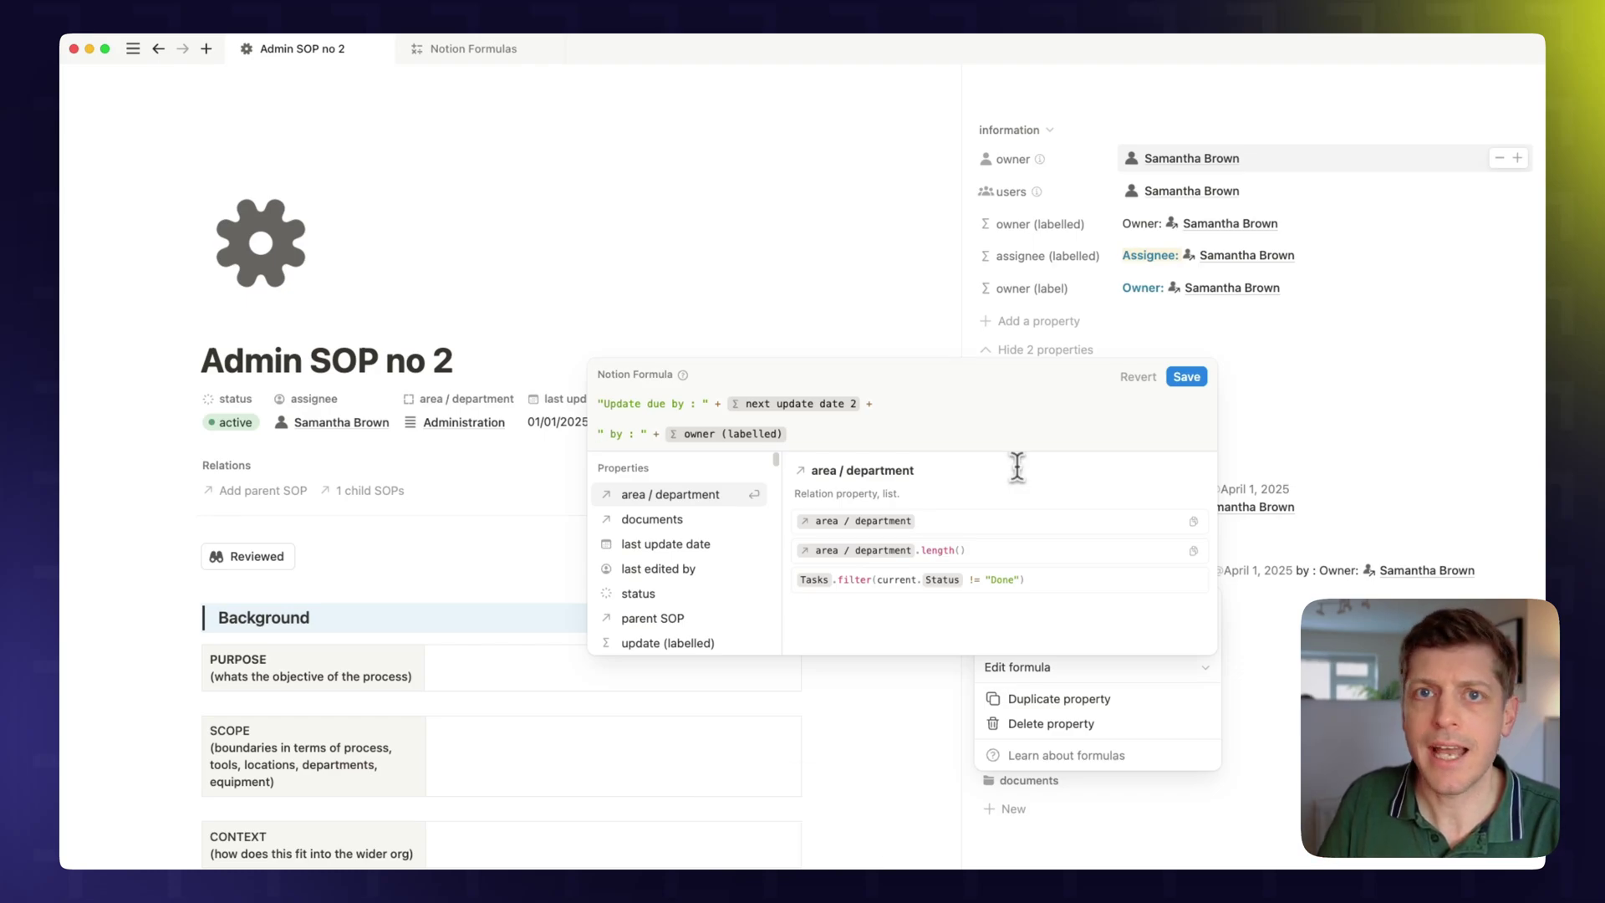
{"action": "left_click", "coordinate": [1187, 378]}
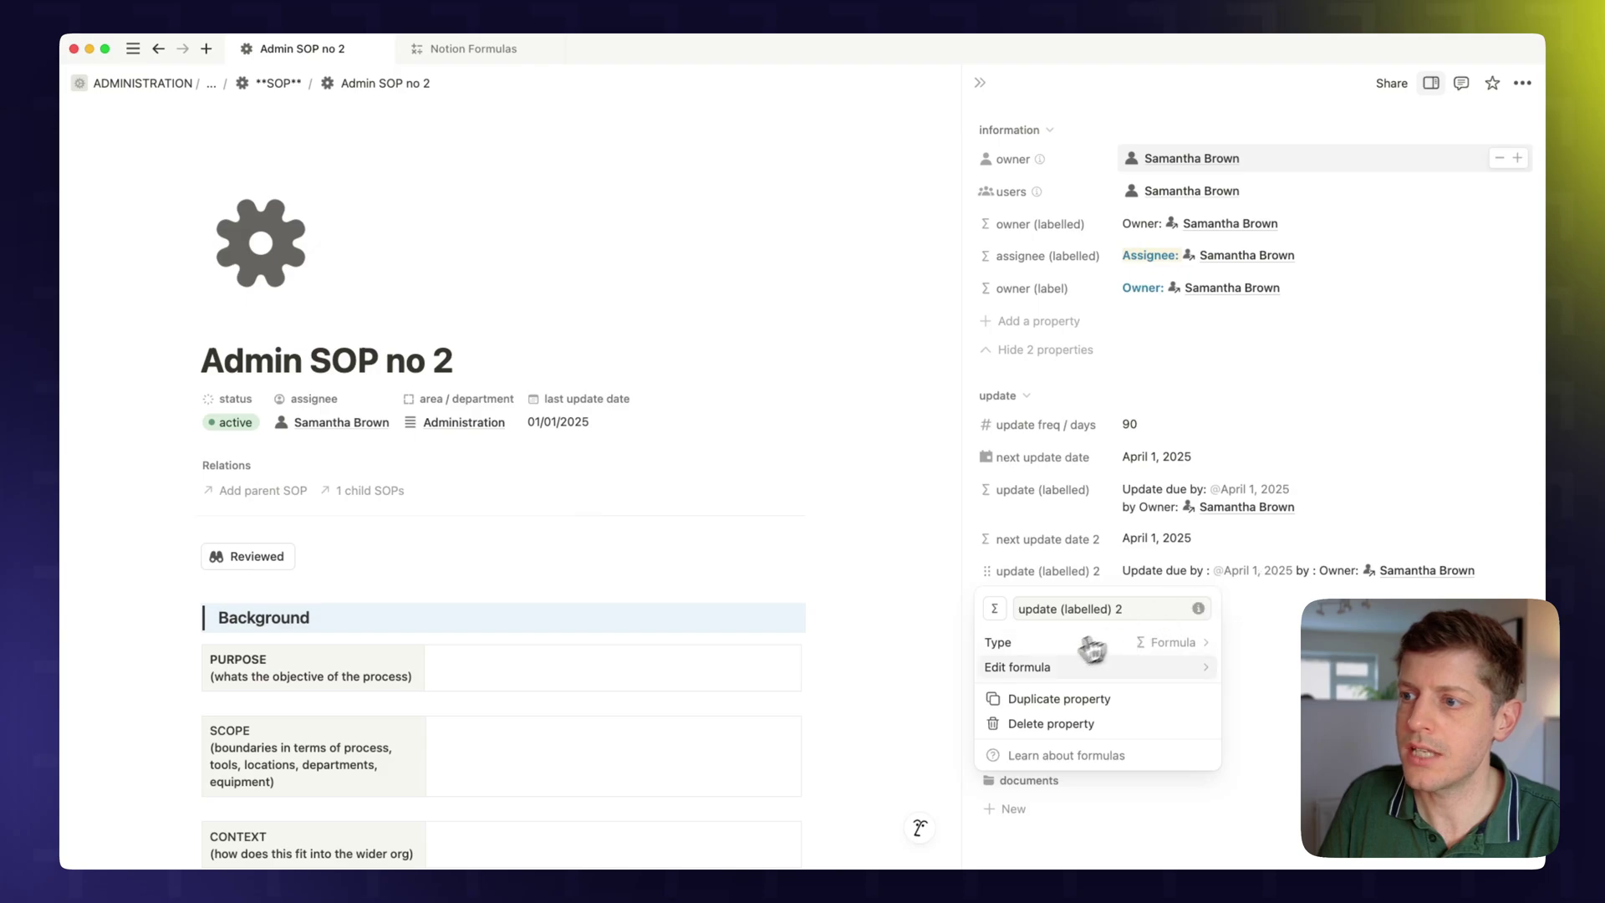
Reopen the update (labelled) 2 formula and insert another empty line after the next update date 2 part
{"action": "left_click", "coordinate": [1037, 667]}
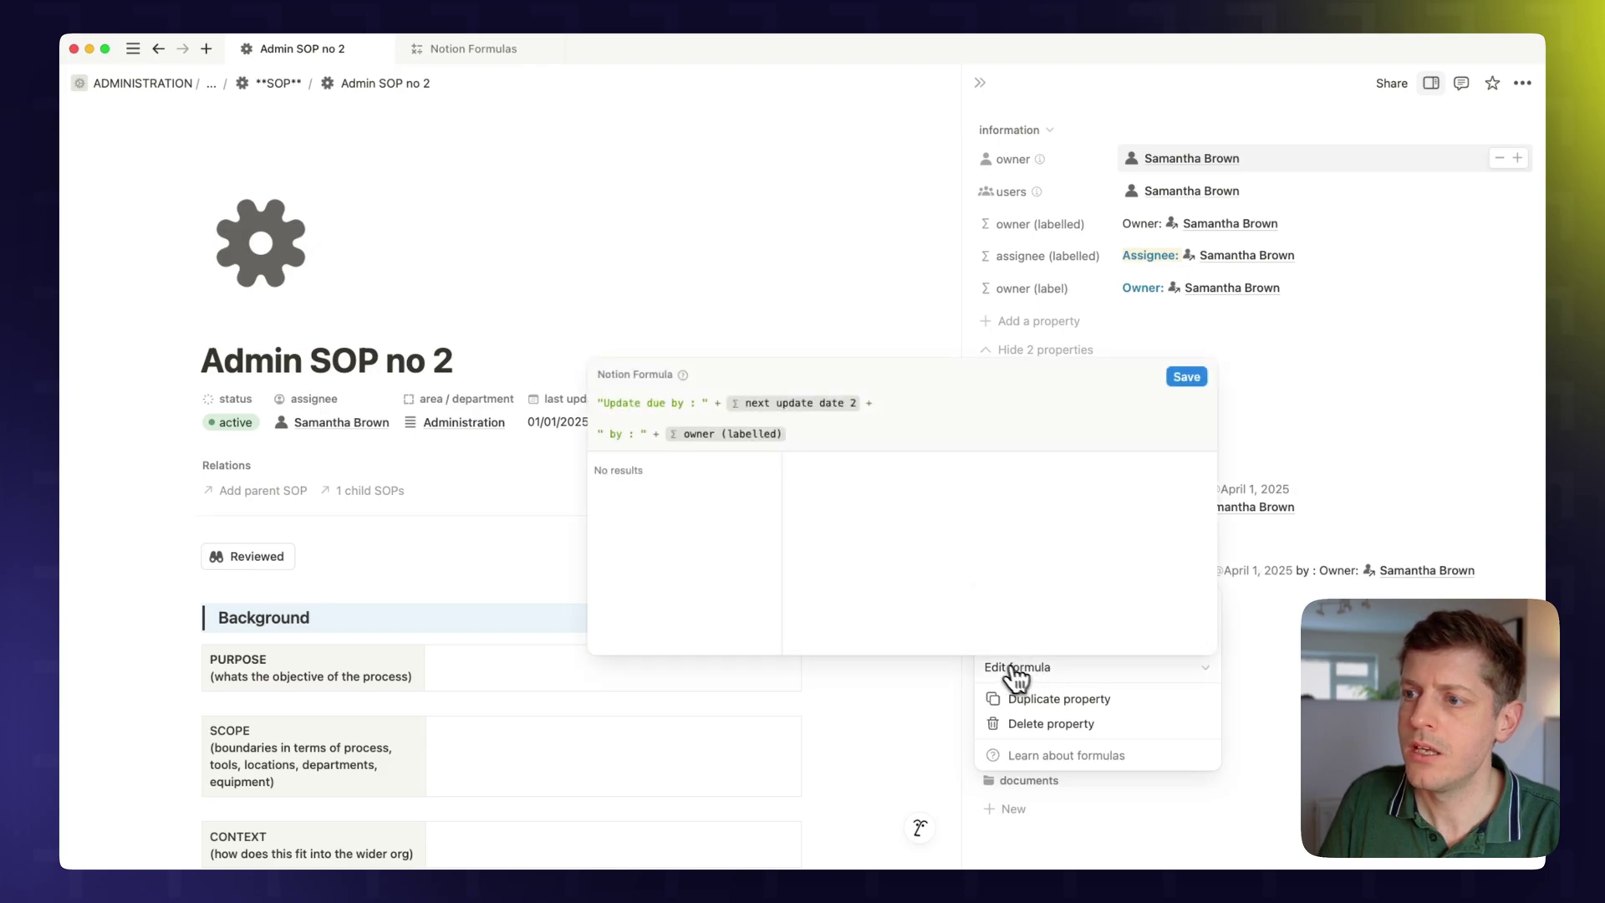
{"action": "left_click", "coordinate": [647, 428]}
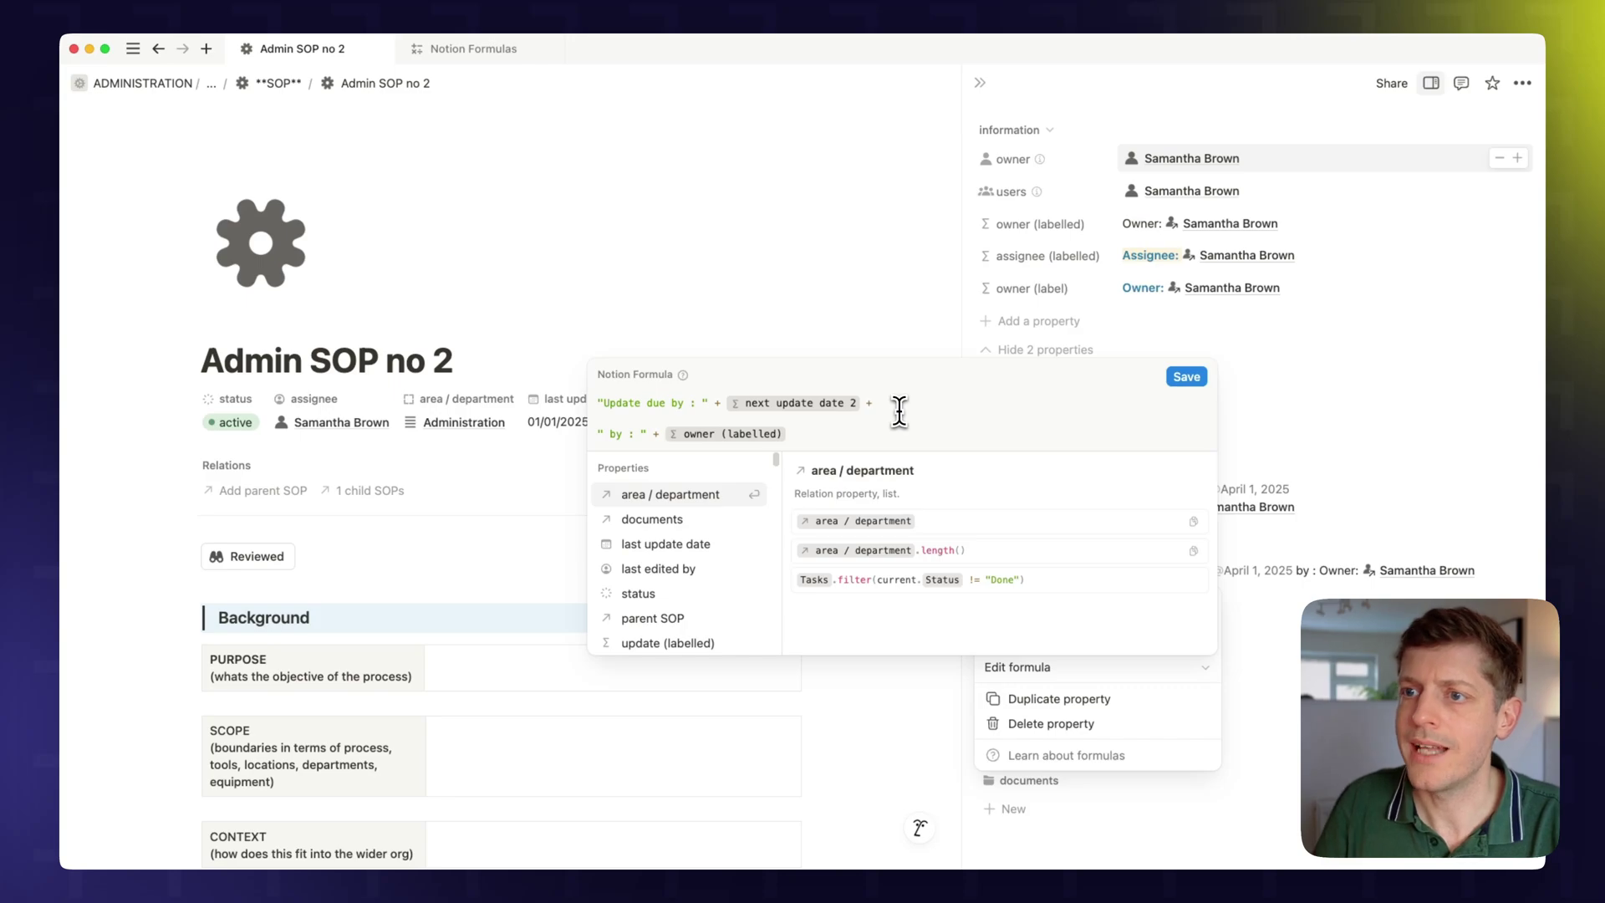
{"action": "key", "text": "Down"}
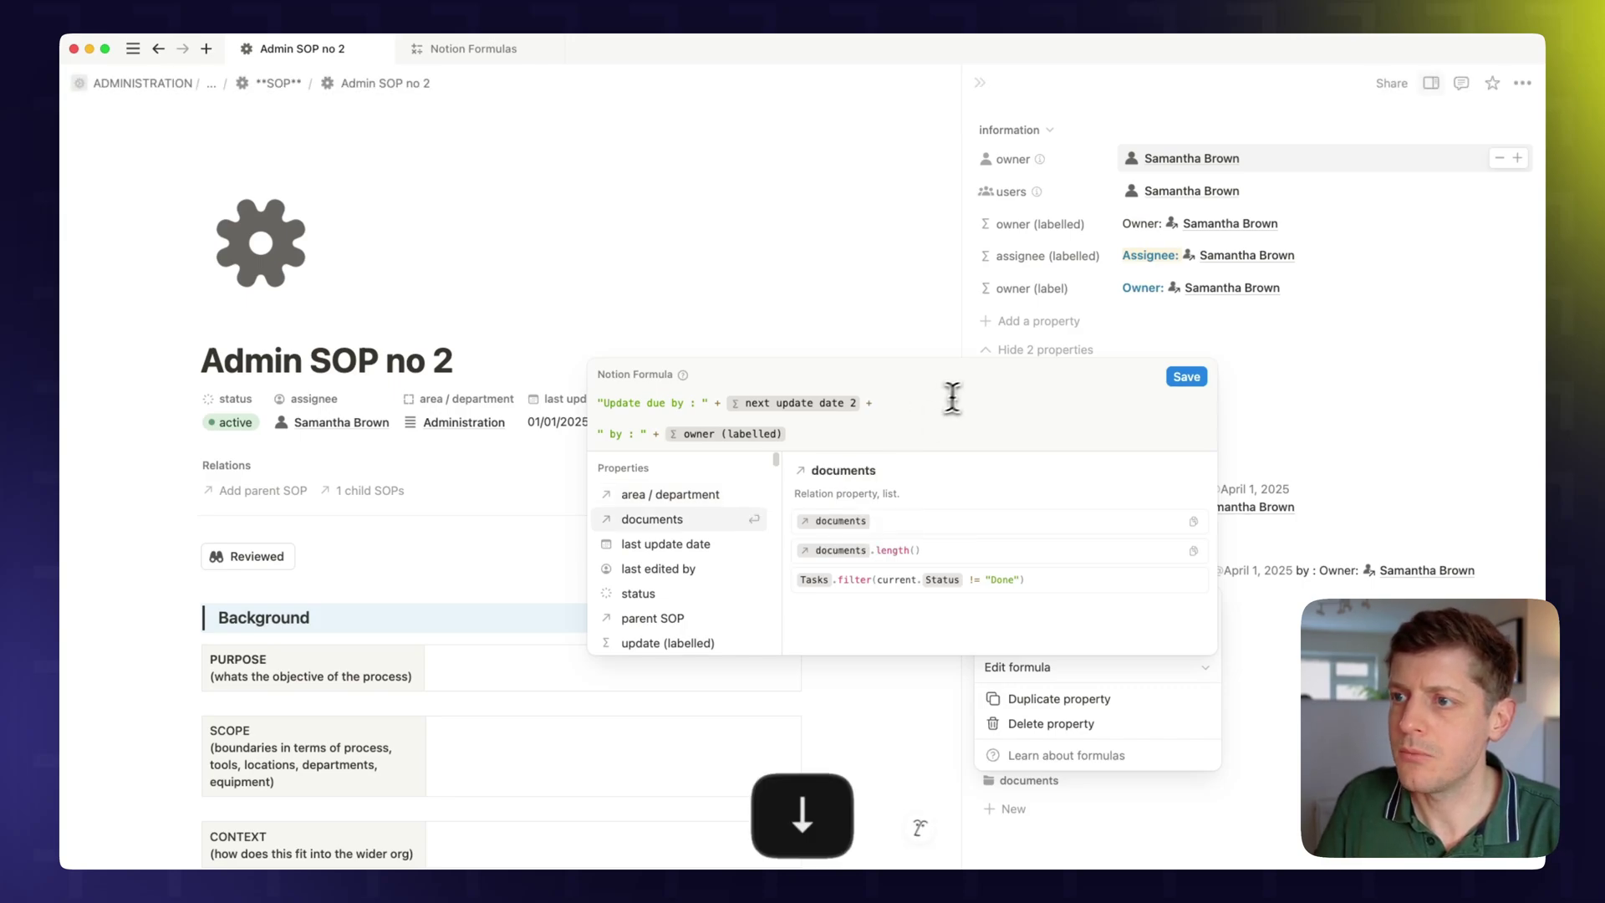
{"action": "left_click", "coordinate": [900, 403]}
{"action": "key", "text": "shift+Return"}
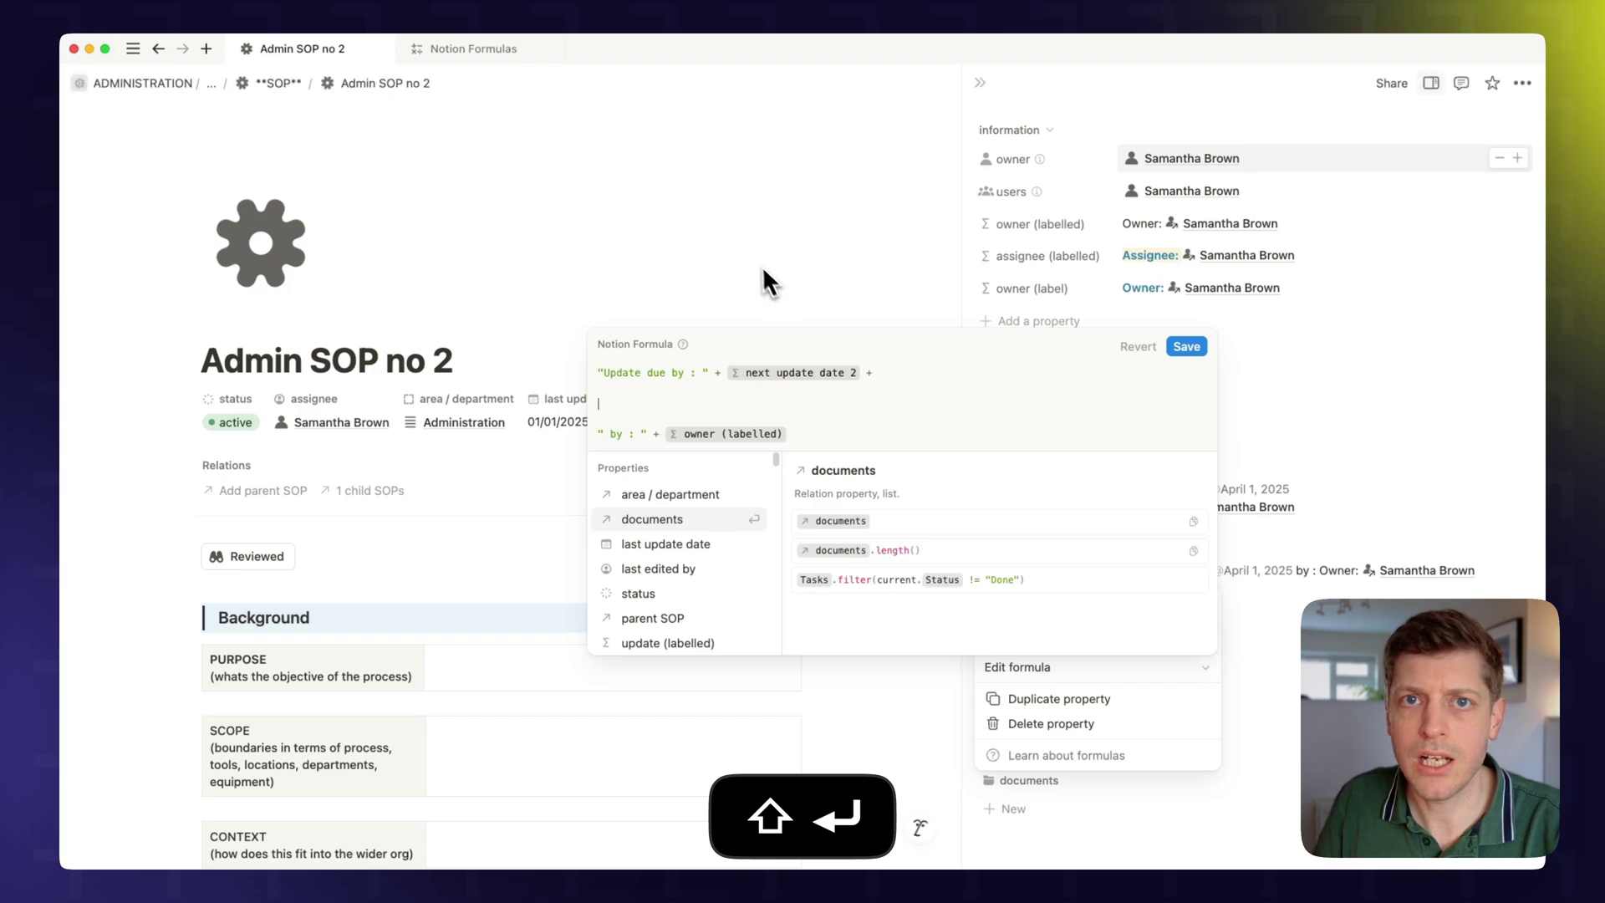
Copy the + "\n" + line from the "Adding a new line" example on the Notion Formulas page and return to Admin SOP no 2
{"action": "left_click", "coordinate": [473, 48]}
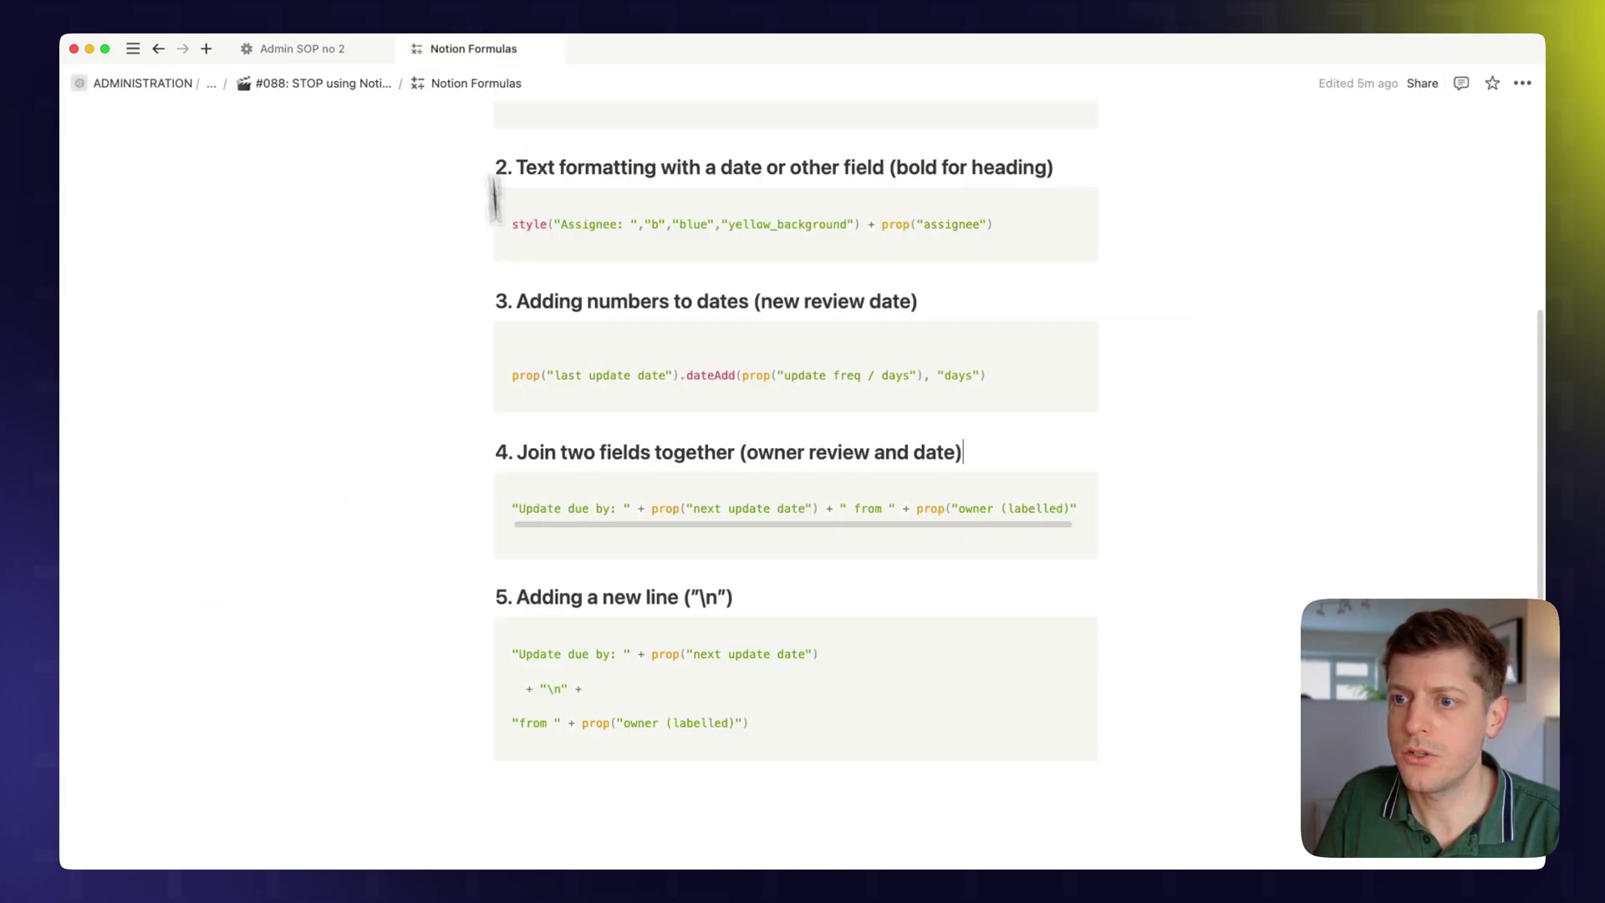
{"action": "scroll", "coordinate": [586, 585], "scroll_direction": "down", "scroll_amount": 1}
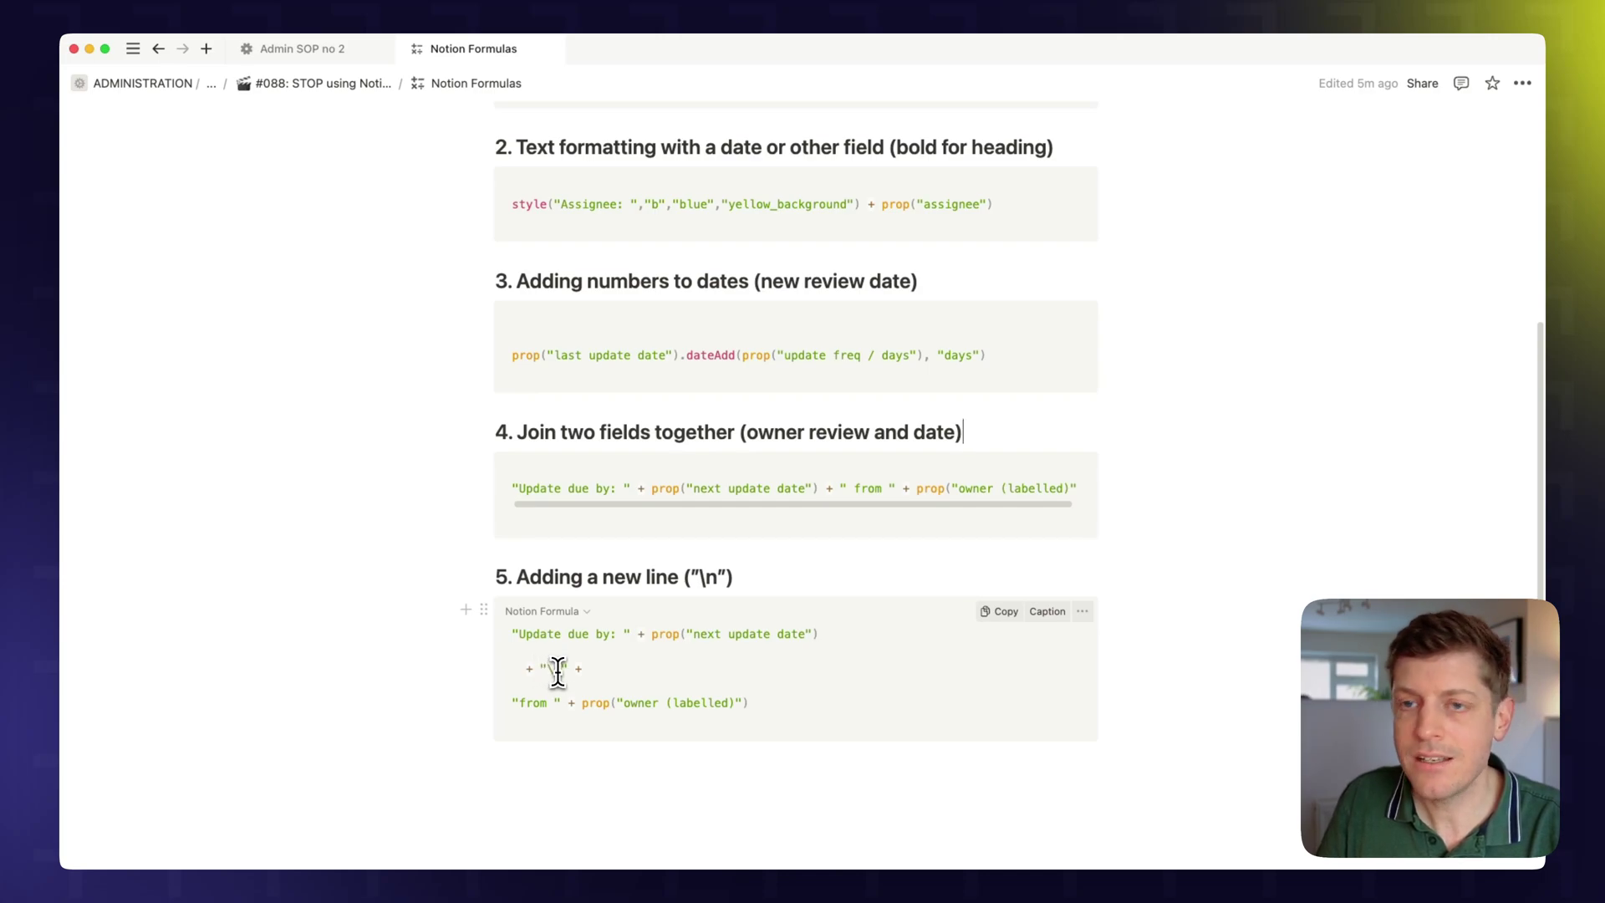
{"action": "left_click_drag", "start_coordinate": [580, 669], "coordinate": [533, 669]}
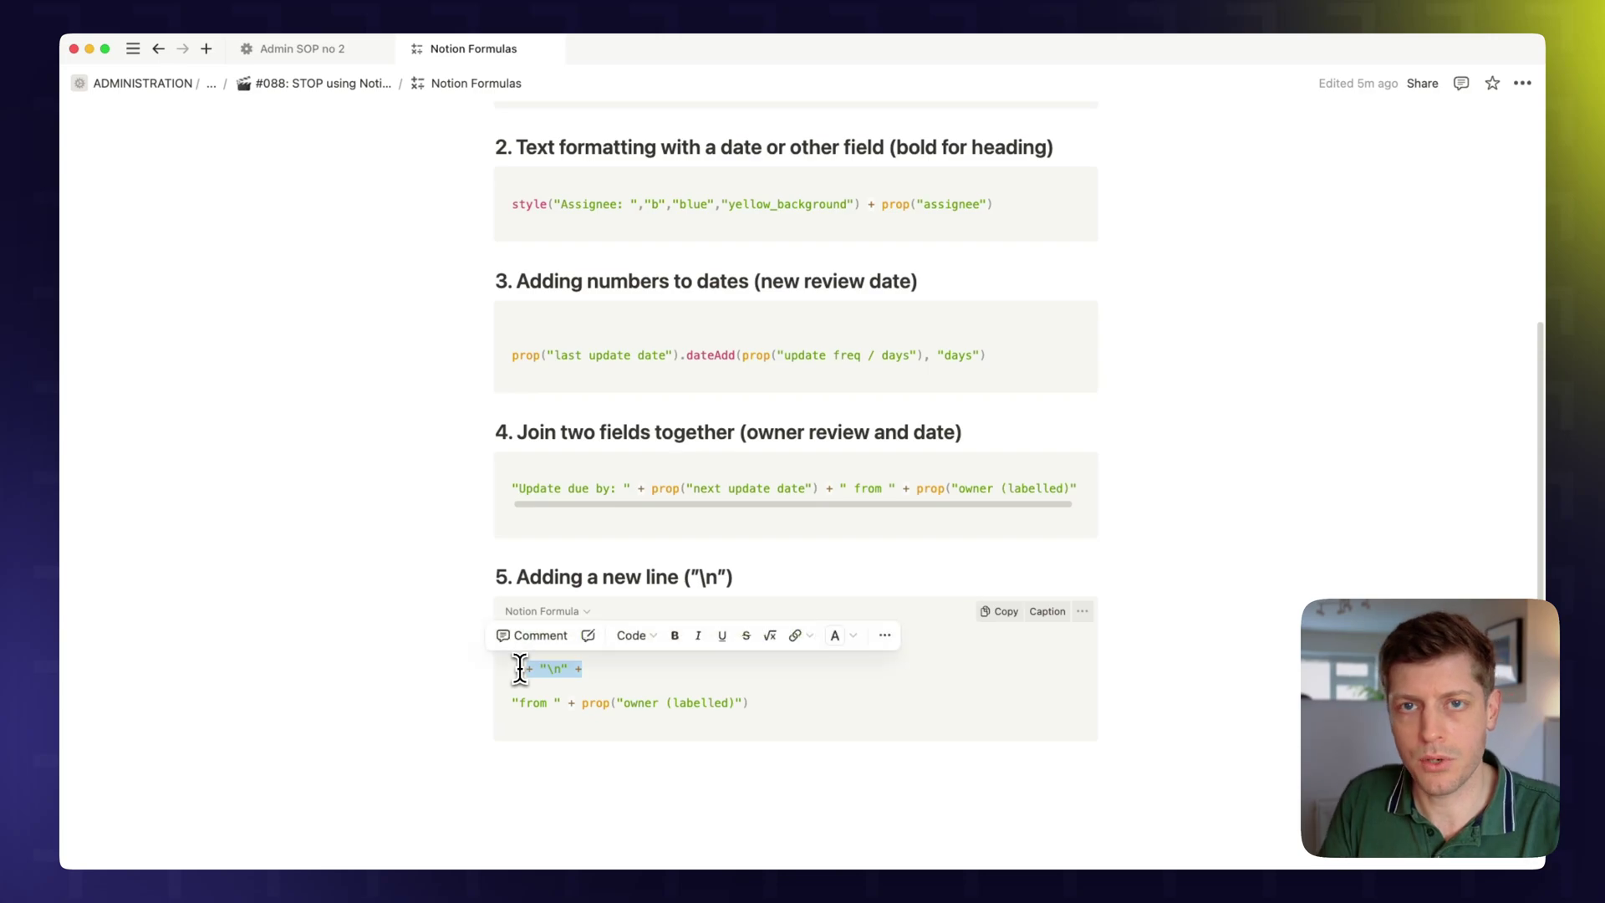
{"action": "key", "text": "super+c"}
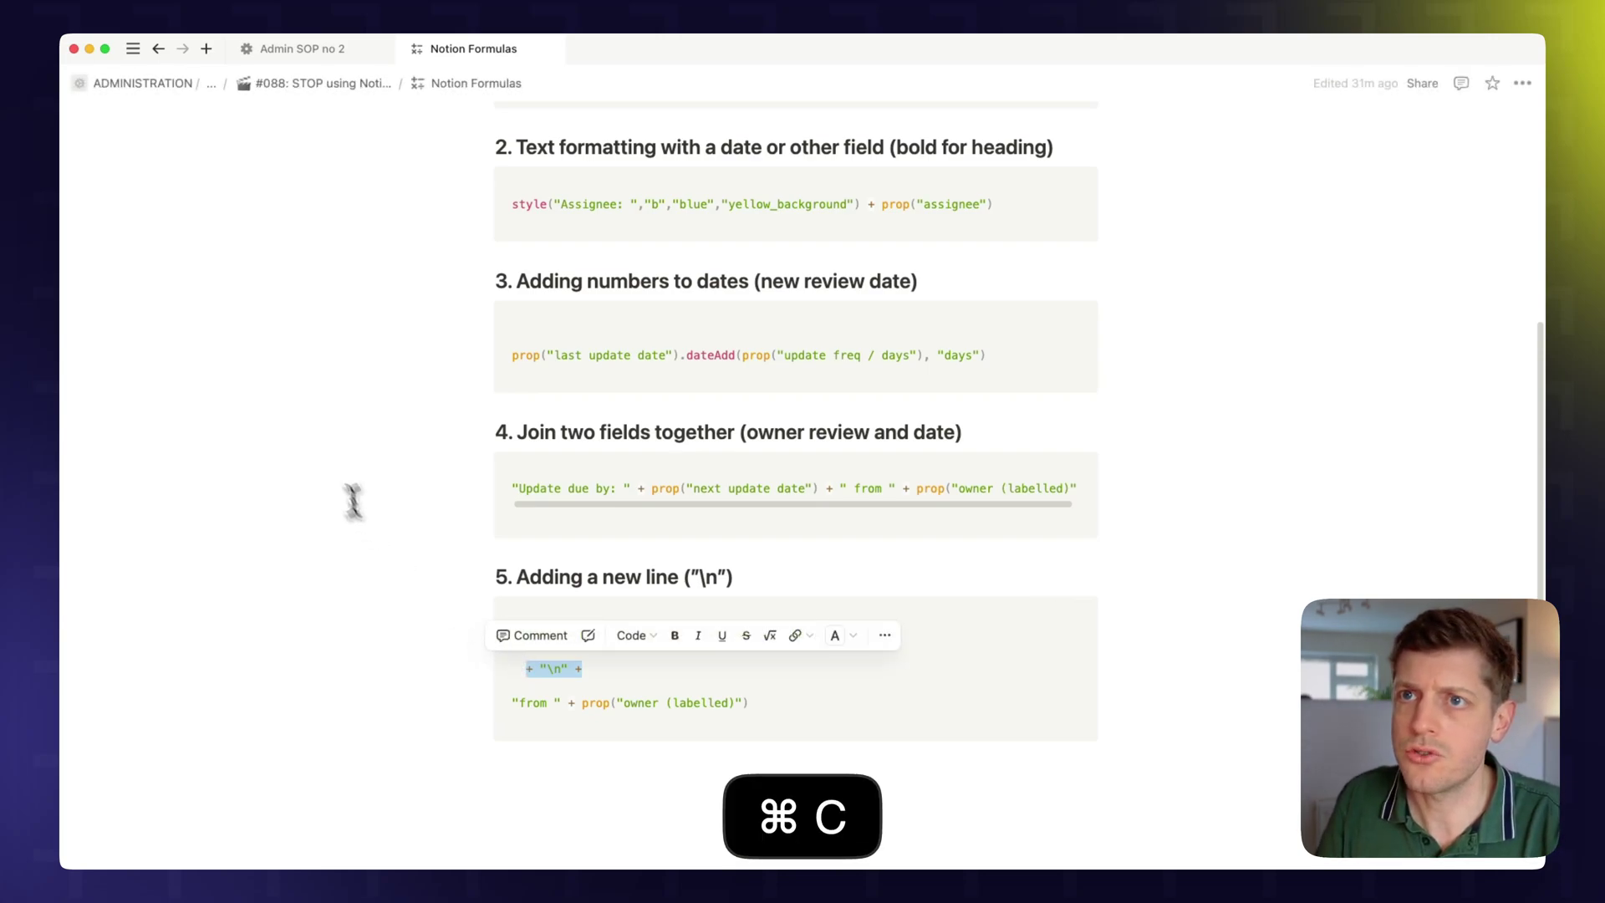
{"action": "left_click", "coordinate": [301, 49]}
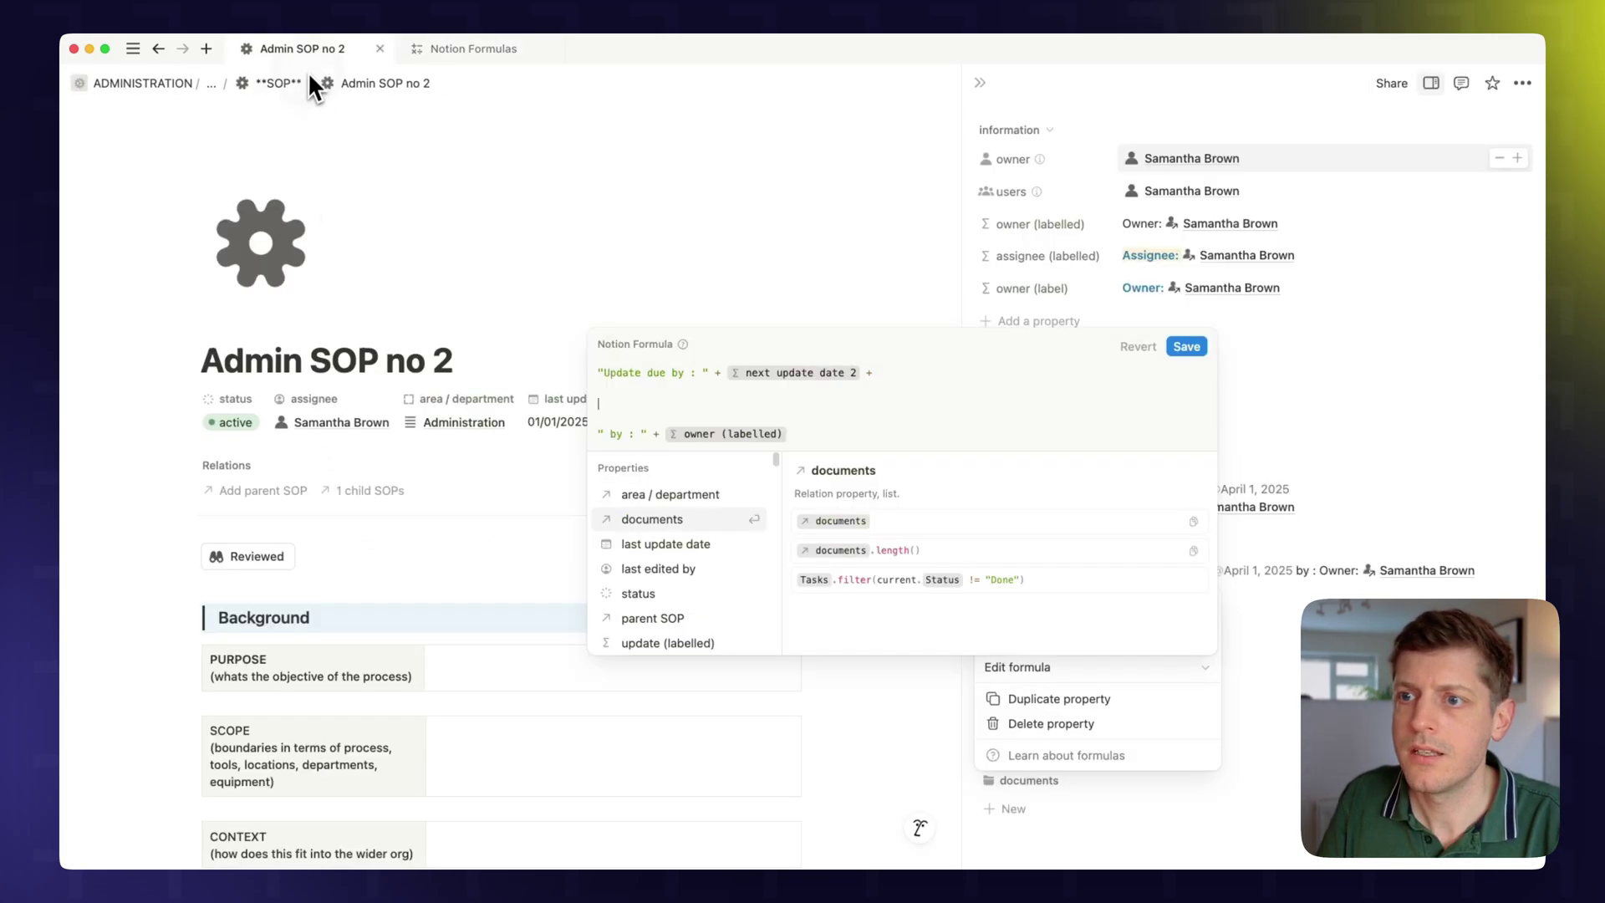
Paste + "\n" + on the formula's empty middle line, remove the extra + after next update date 2, and save the formula
{"action": "left_click", "coordinate": [629, 403]}
{"action": "key", "text": "super+v"}
{"action": "left_click", "coordinate": [869, 373]}
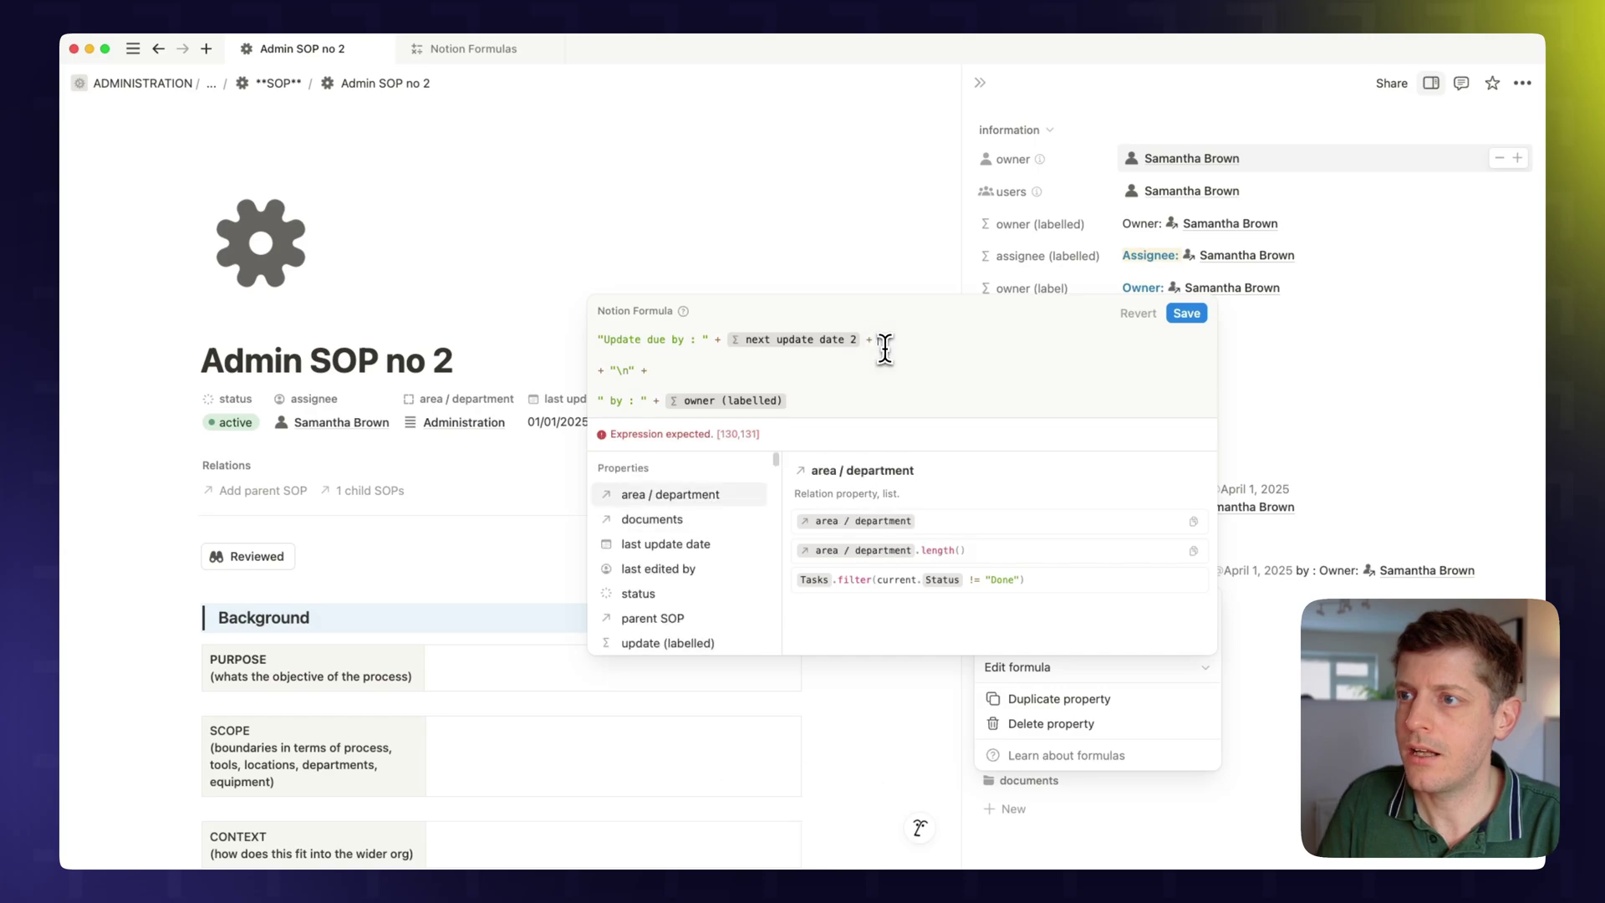
{"action": "key", "text": "BackSpace"}
{"action": "key", "text": "BackSpace"}
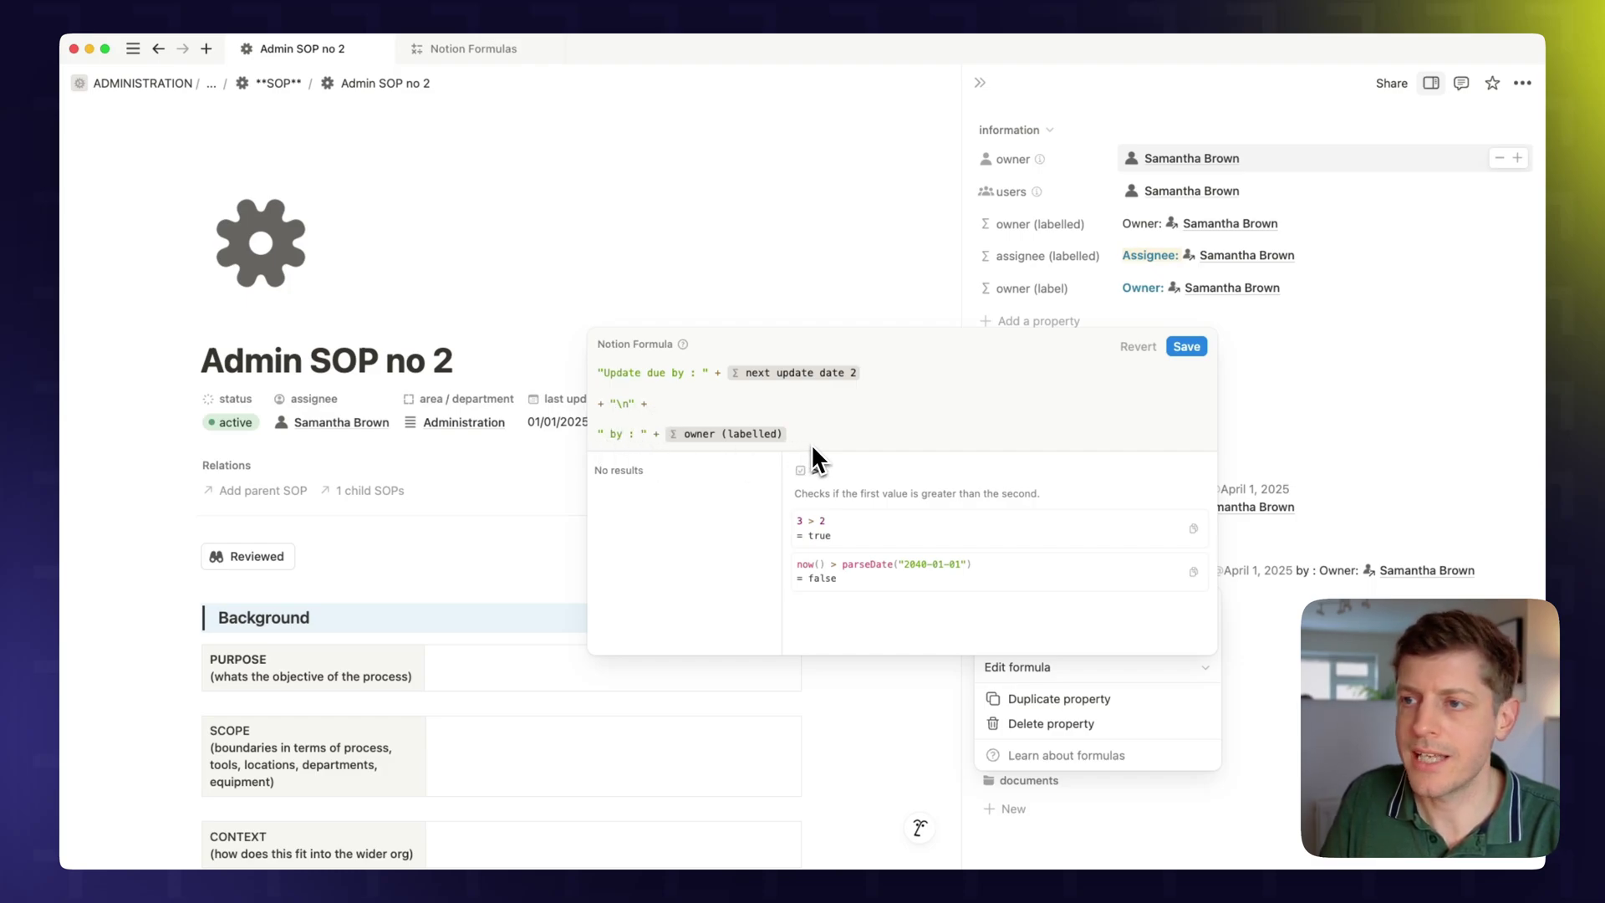
{"action": "left_click", "coordinate": [1187, 346]}
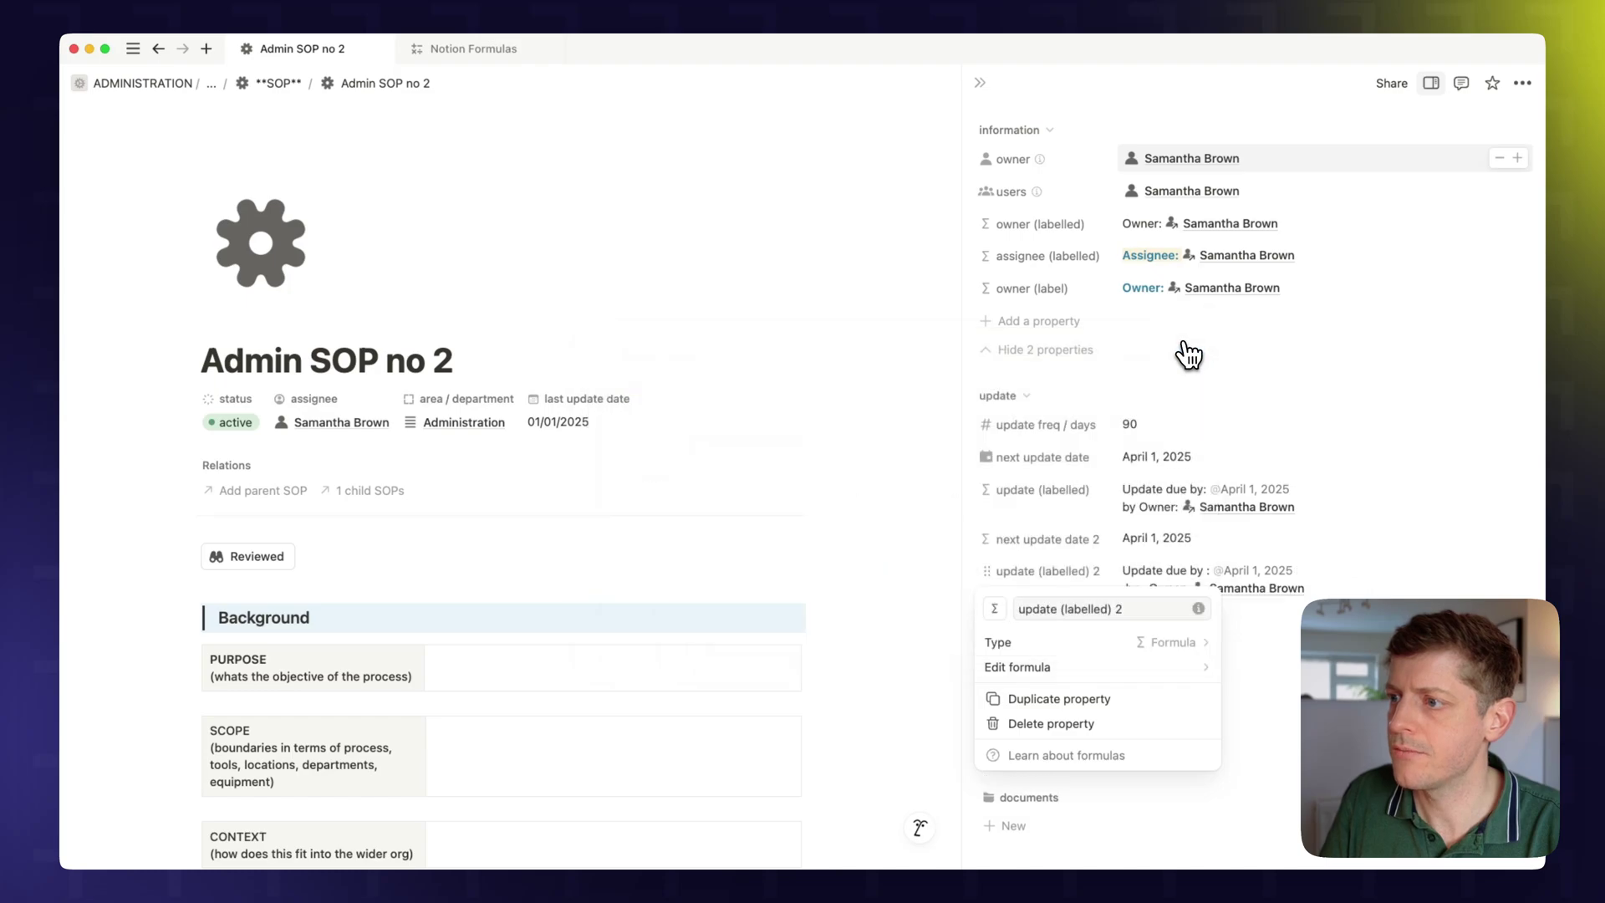
{"action": "key", "text": "Escape"}
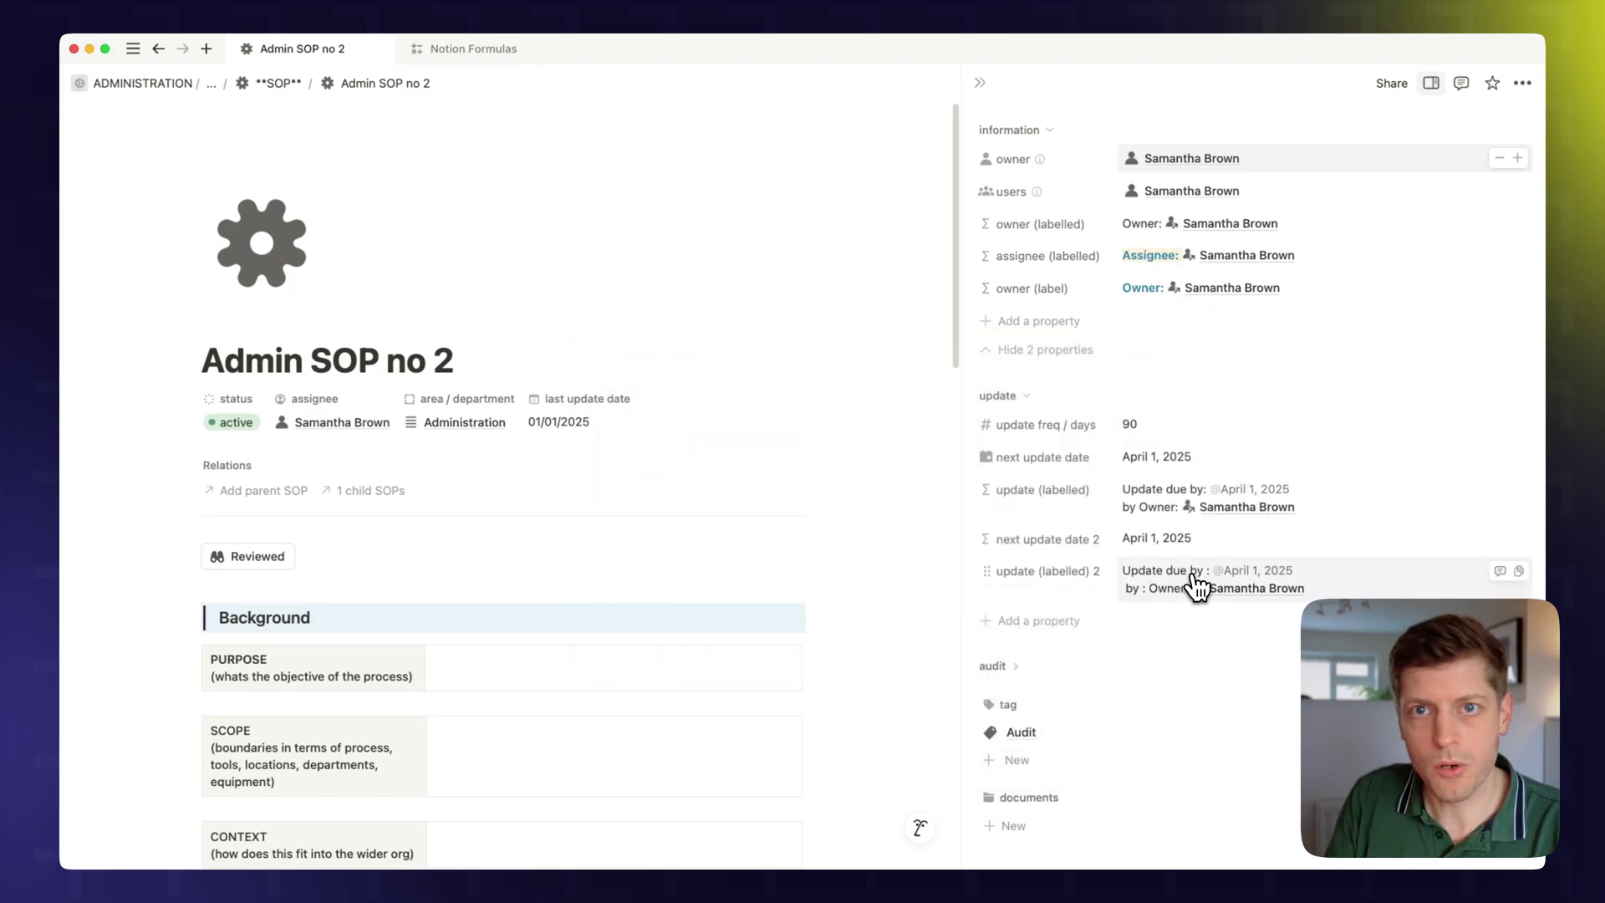
Reopen the update (labelled) 2 formula and paste a second + "\n" + on a new line below the existing one
{"action": "left_click", "coordinate": [1043, 572]}
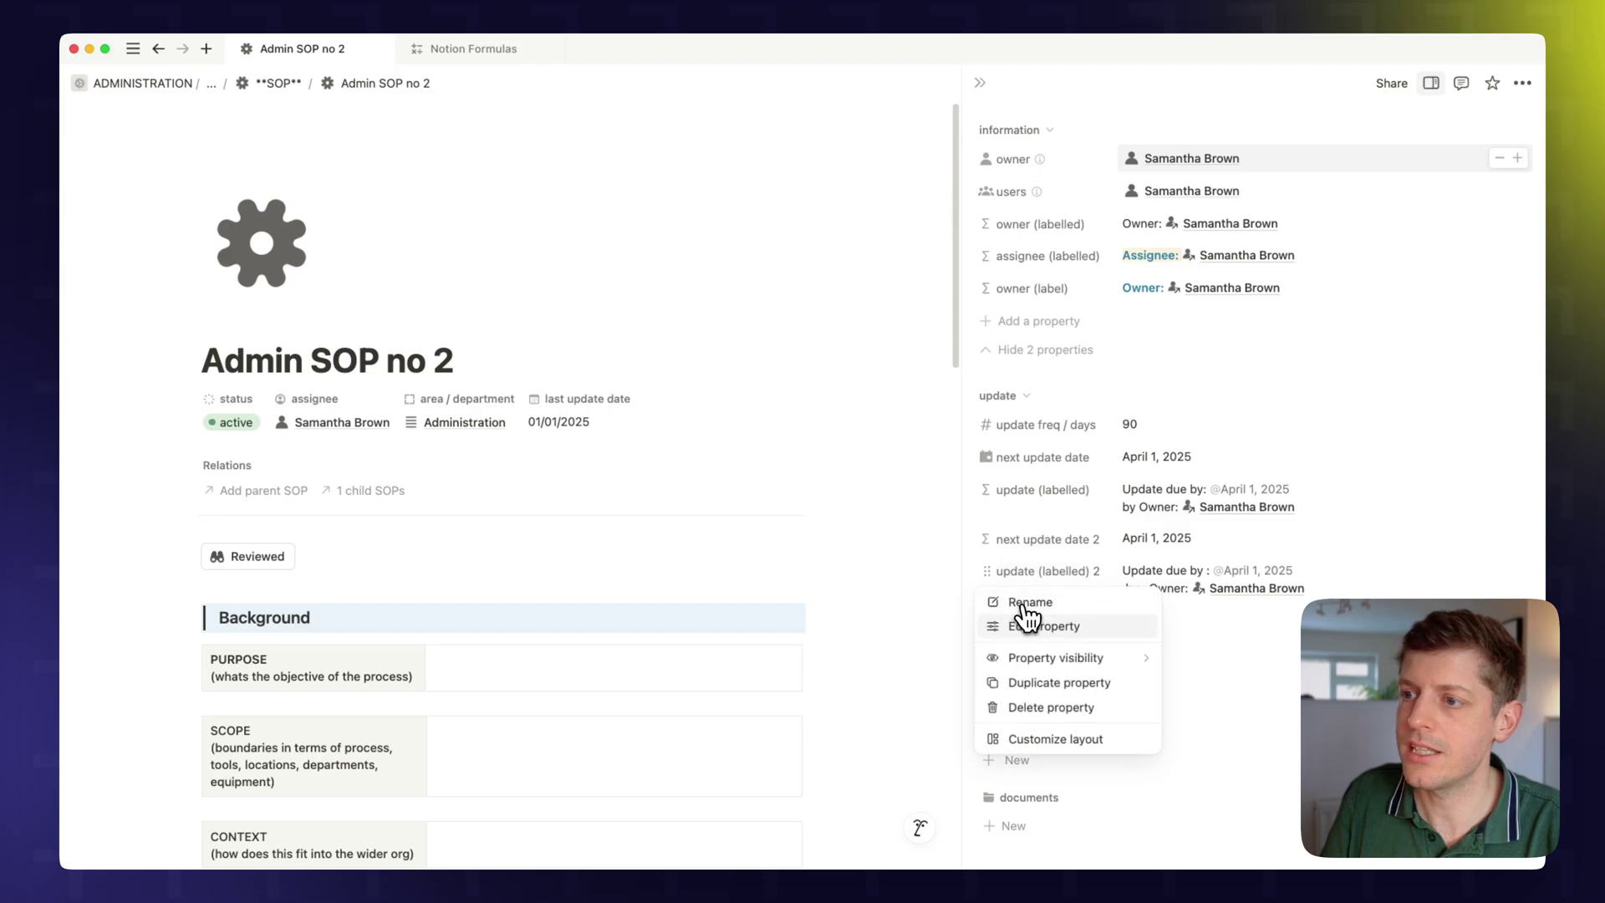
{"action": "left_click", "coordinate": [1025, 619]}
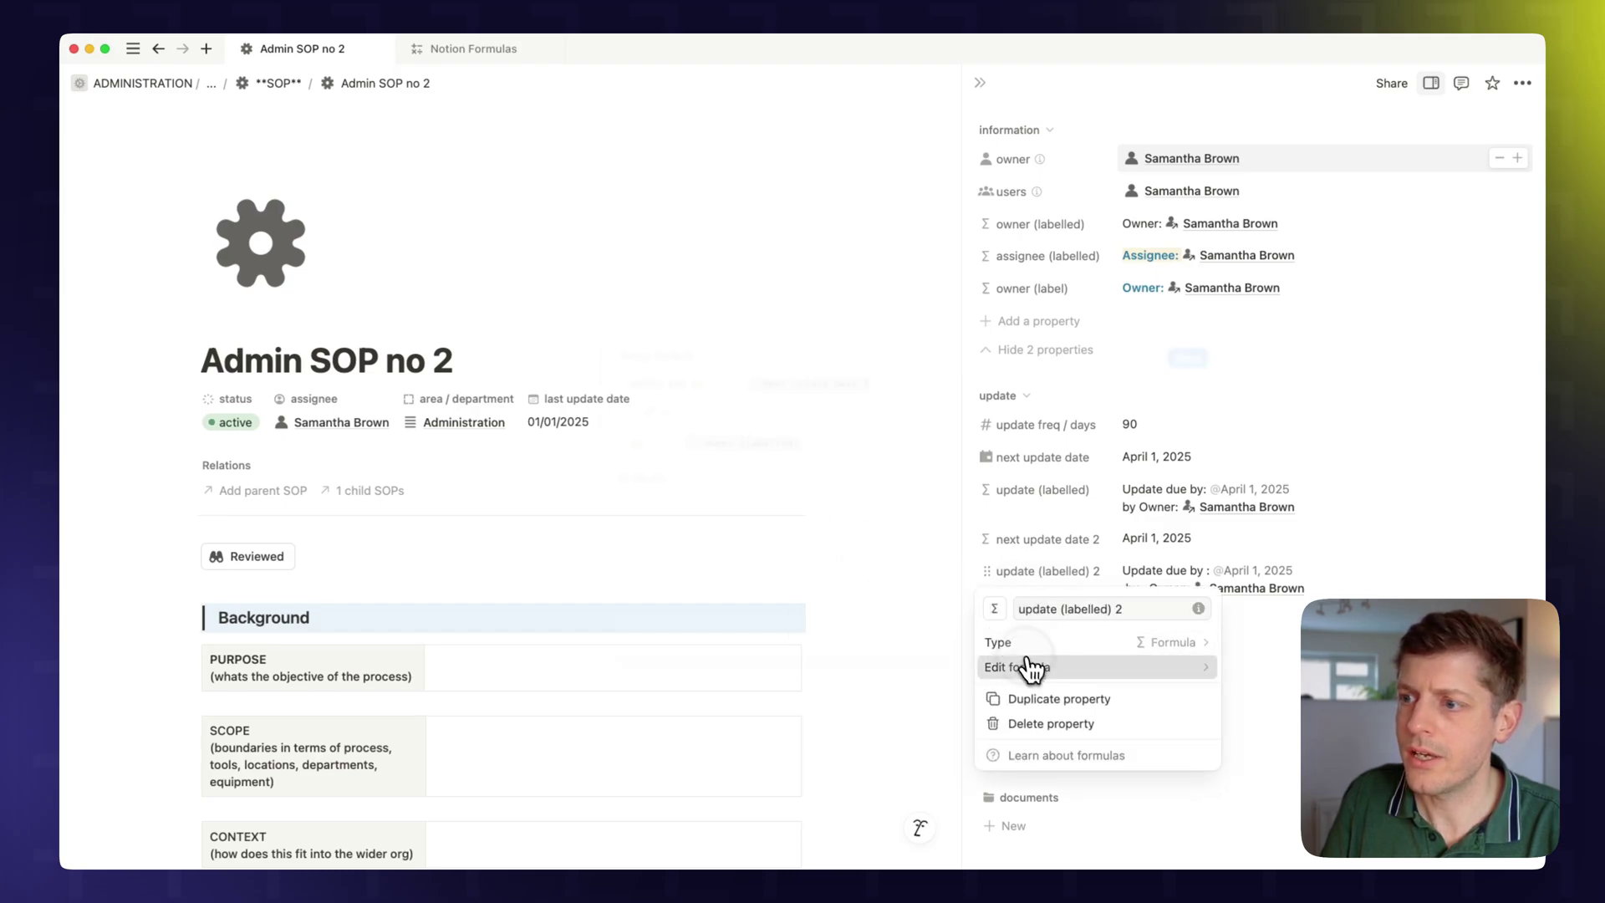
{"action": "left_click", "coordinate": [1028, 666]}
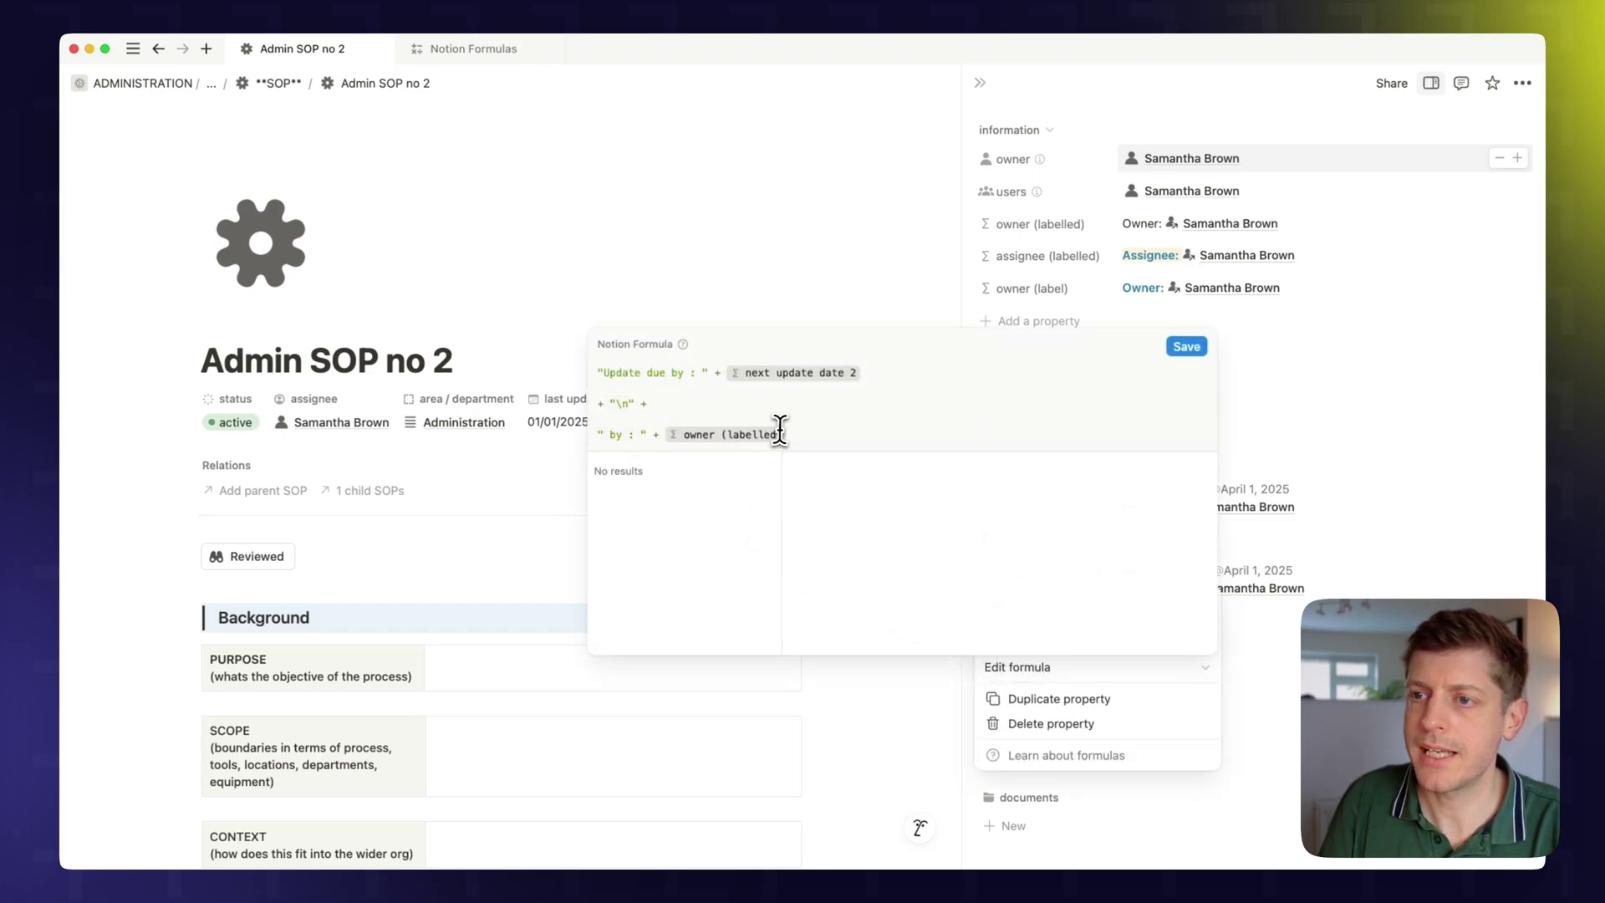
{"action": "key", "text": "BackSpace"}
{"action": "key", "text": "BackSpace"}
{"action": "key", "text": "Up"}
{"action": "key", "text": "Up"}
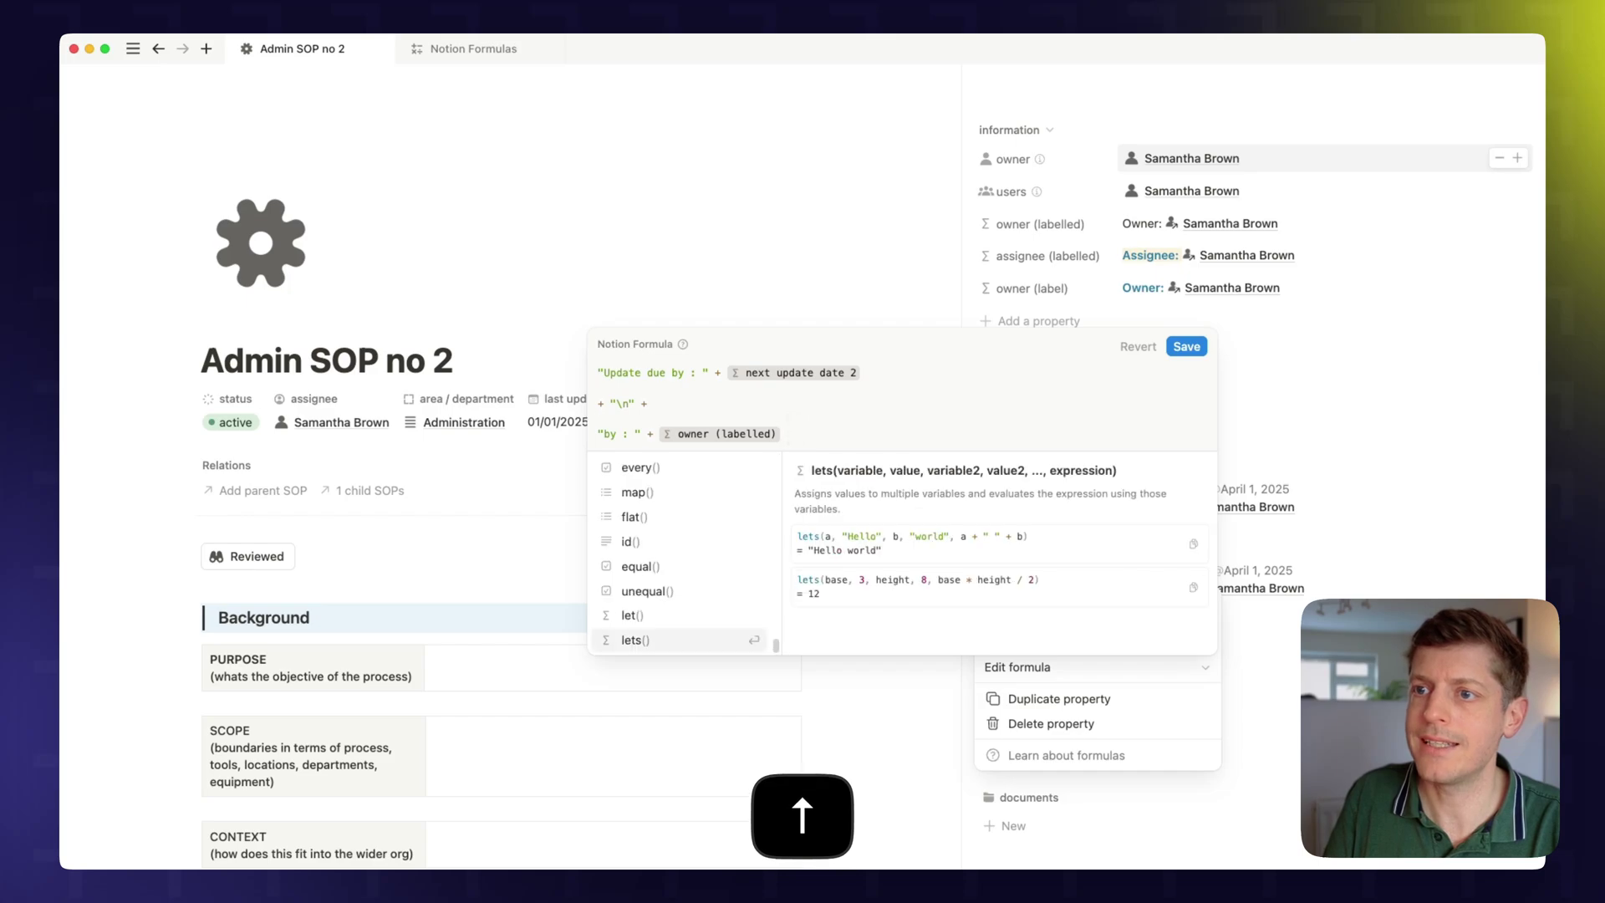
{"action": "key", "text": "shift+Return"}
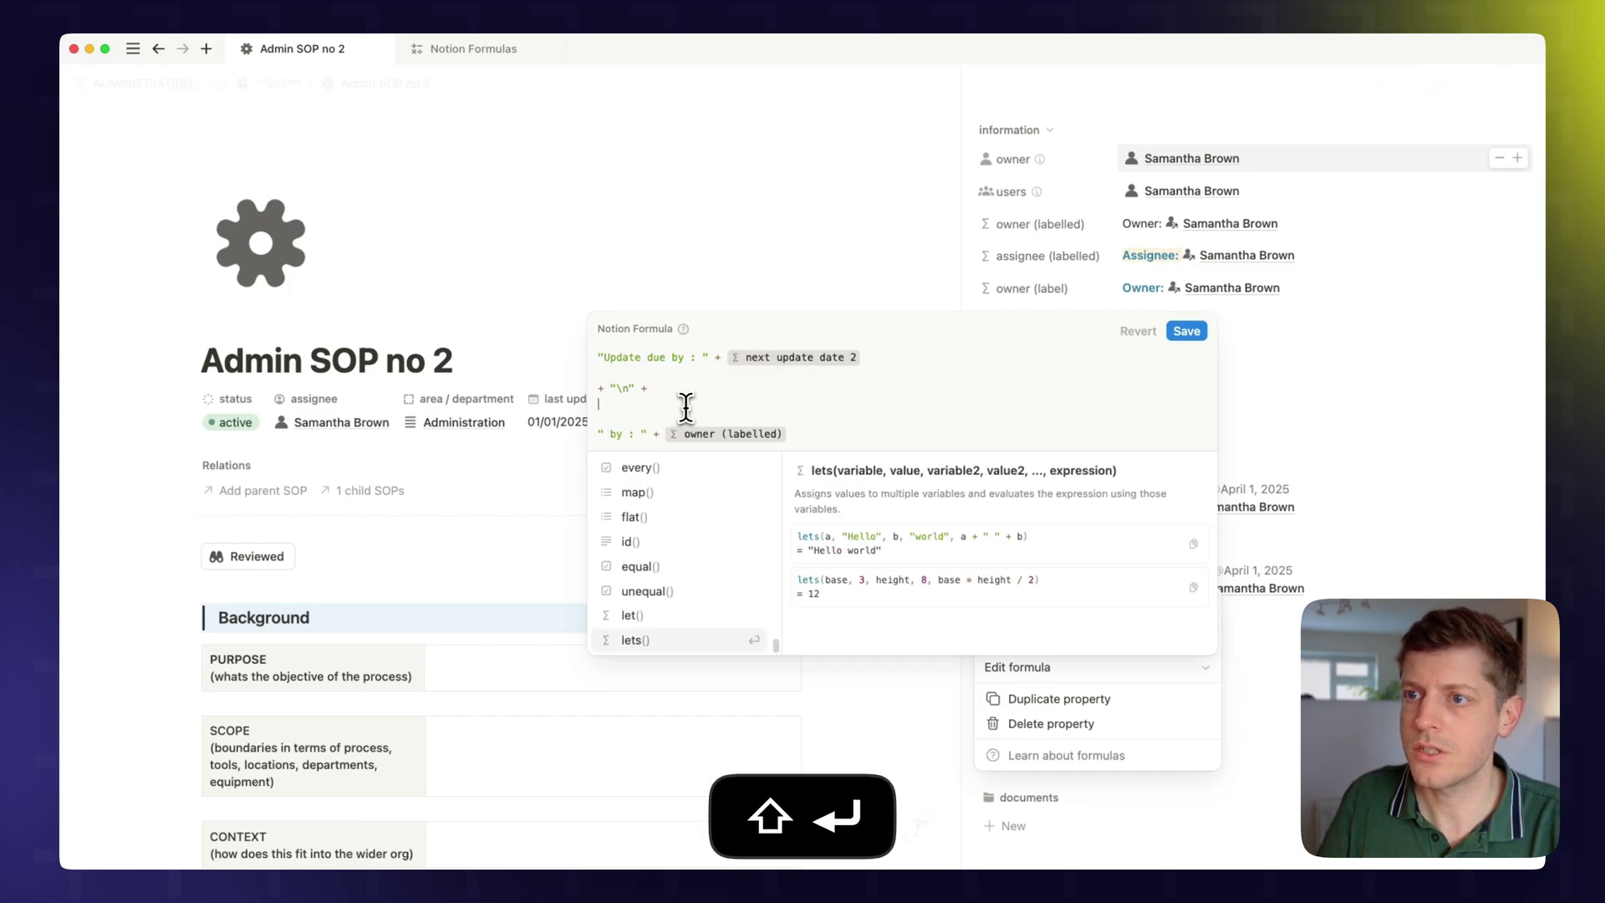
{"action": "key", "text": "super+v"}
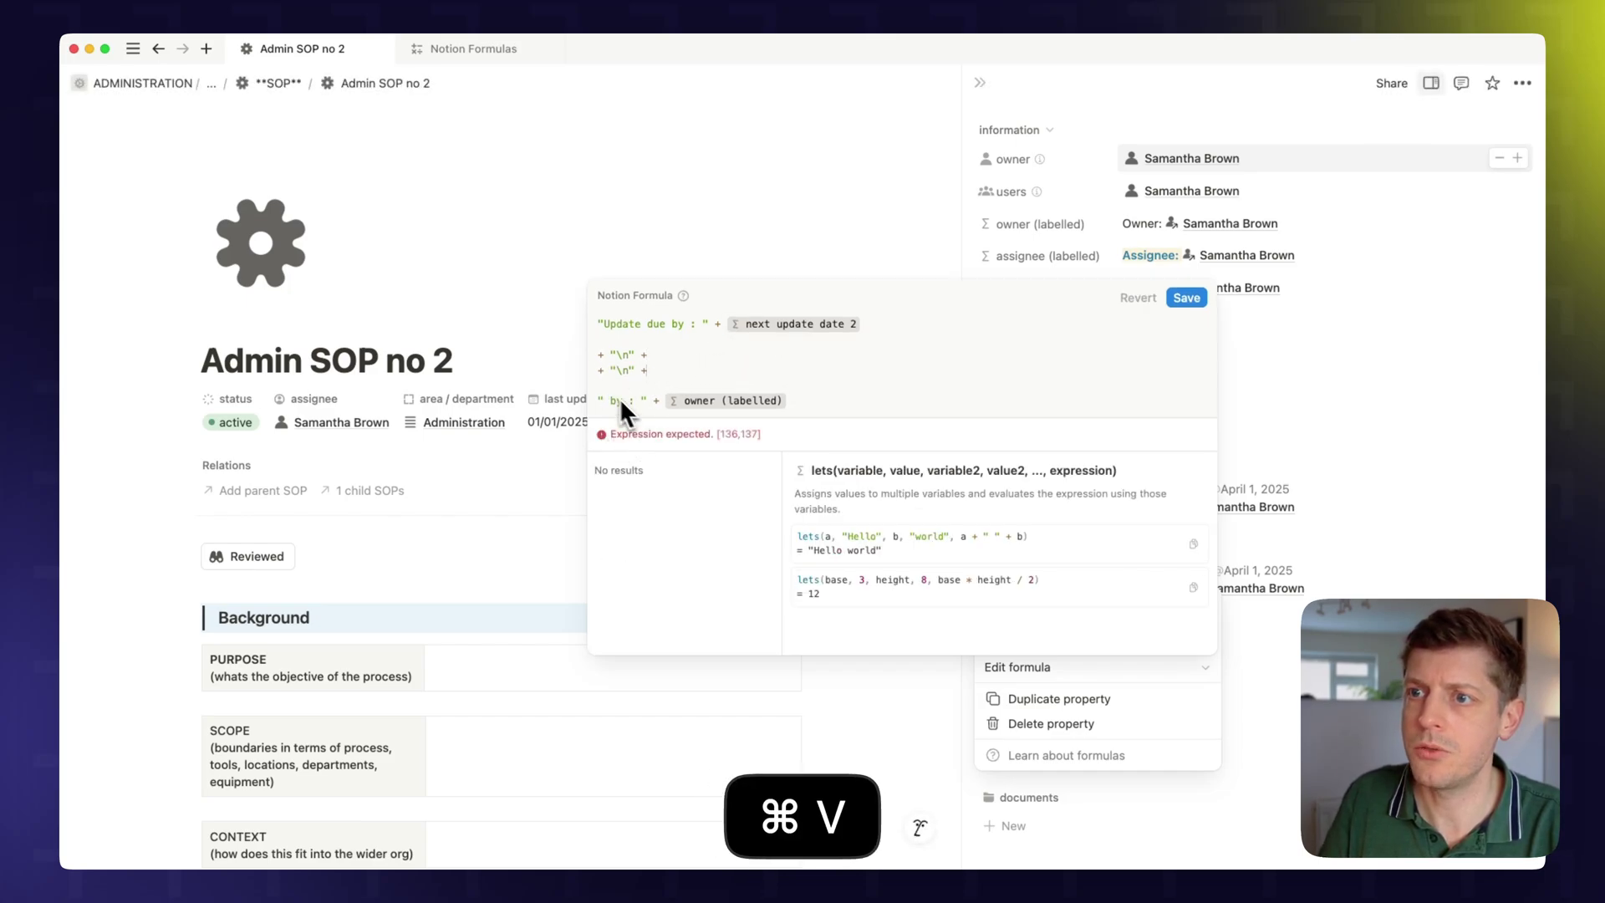
Remove the extra + after the first "\n" in the update (labelled) 2 formula and save it
{"action": "key", "text": "Up"}
{"action": "key", "text": "Right"}
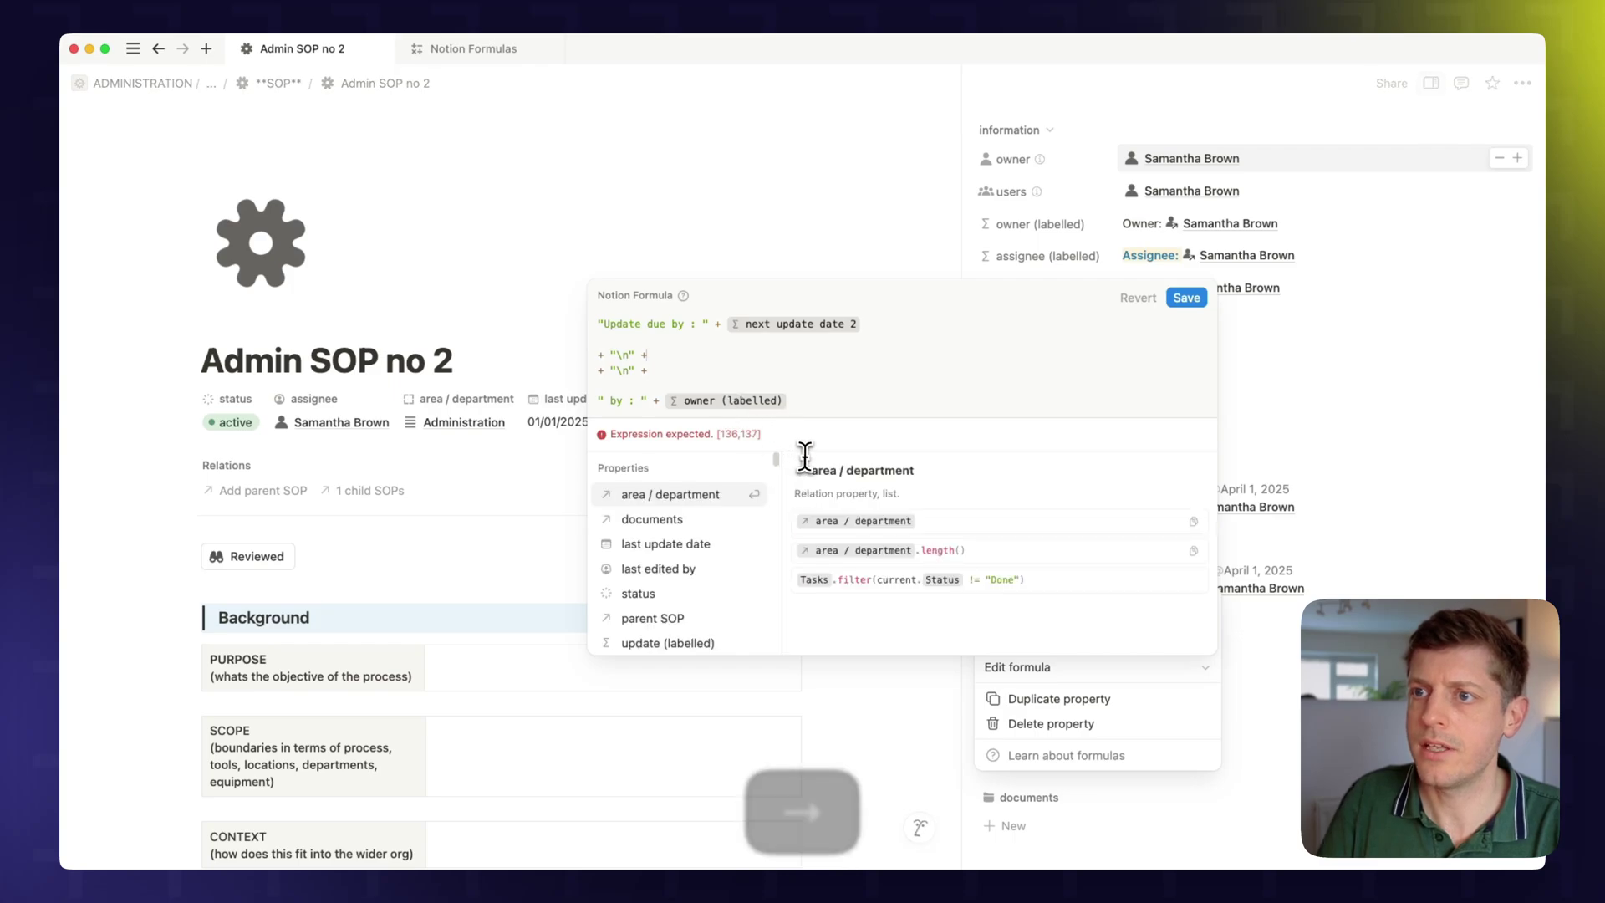
{"action": "key", "text": "BackSpace"}
{"action": "key", "text": "BackSpace"}
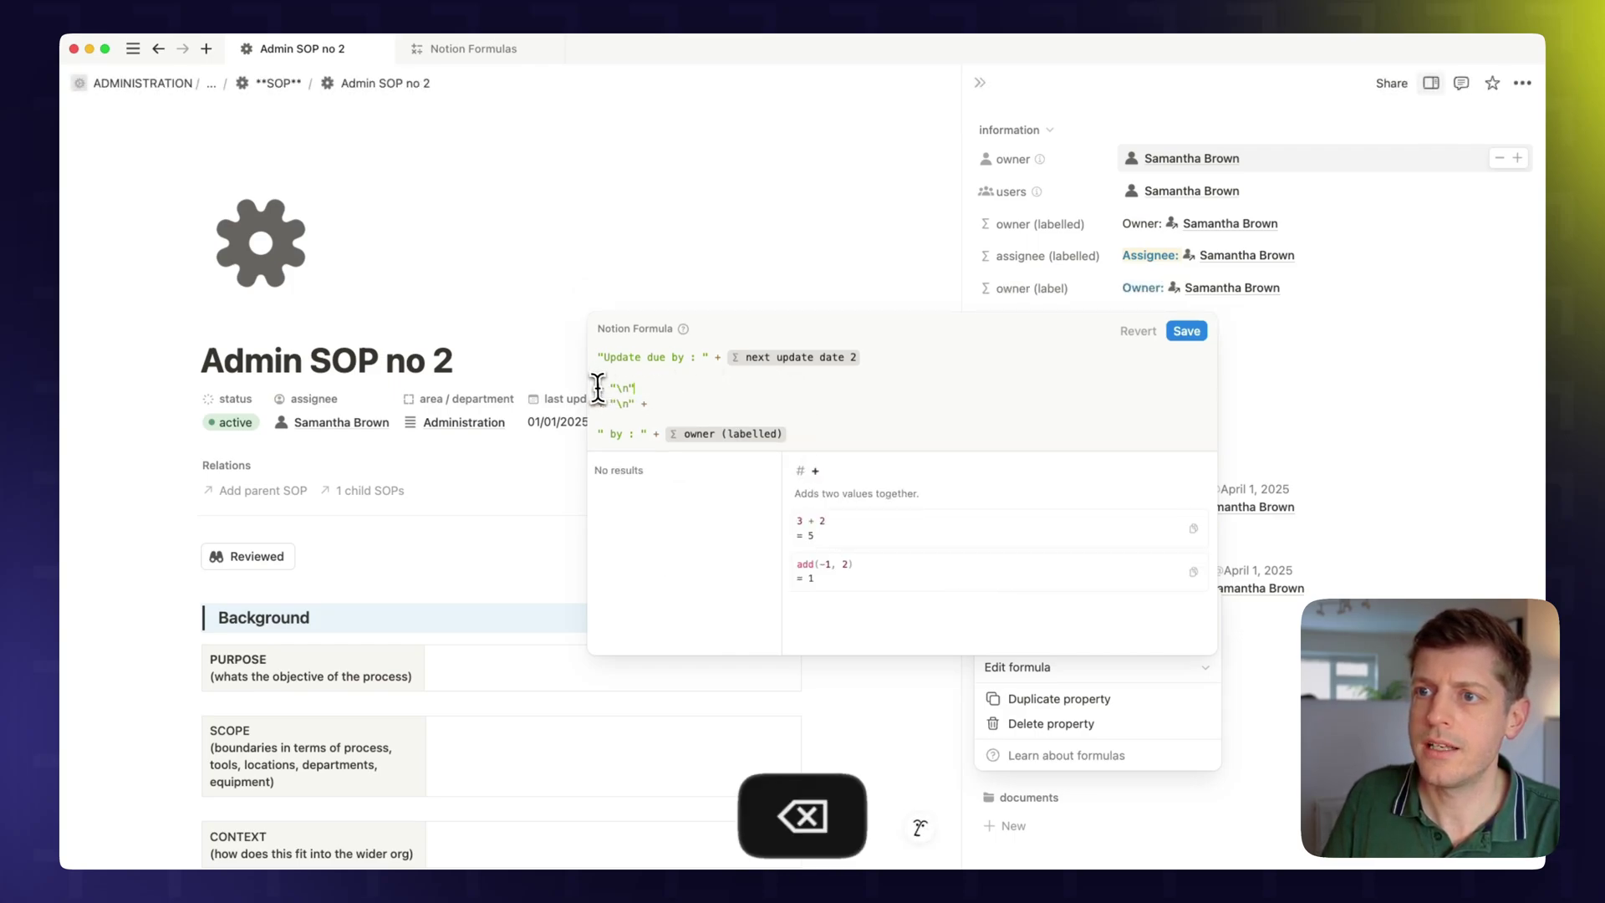
{"action": "left_click", "coordinate": [1181, 333]}
{"action": "left_click", "coordinate": [1398, 555]}
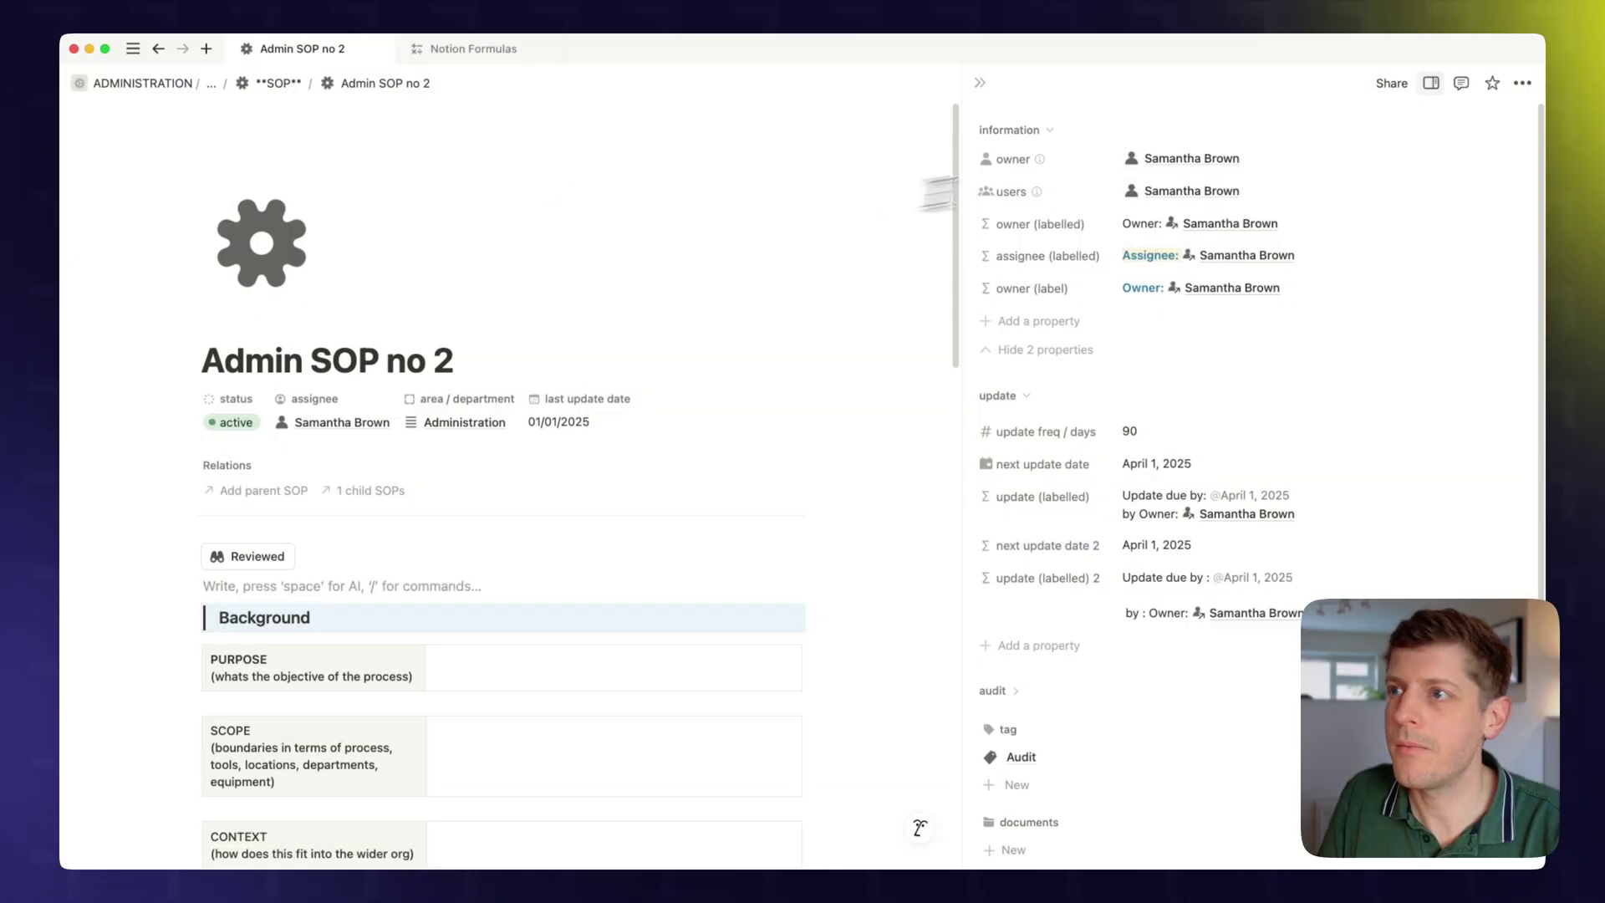
Close the page's property details and return to the Active dashboard's department (after) view
{"action": "left_click", "coordinate": [993, 99]}
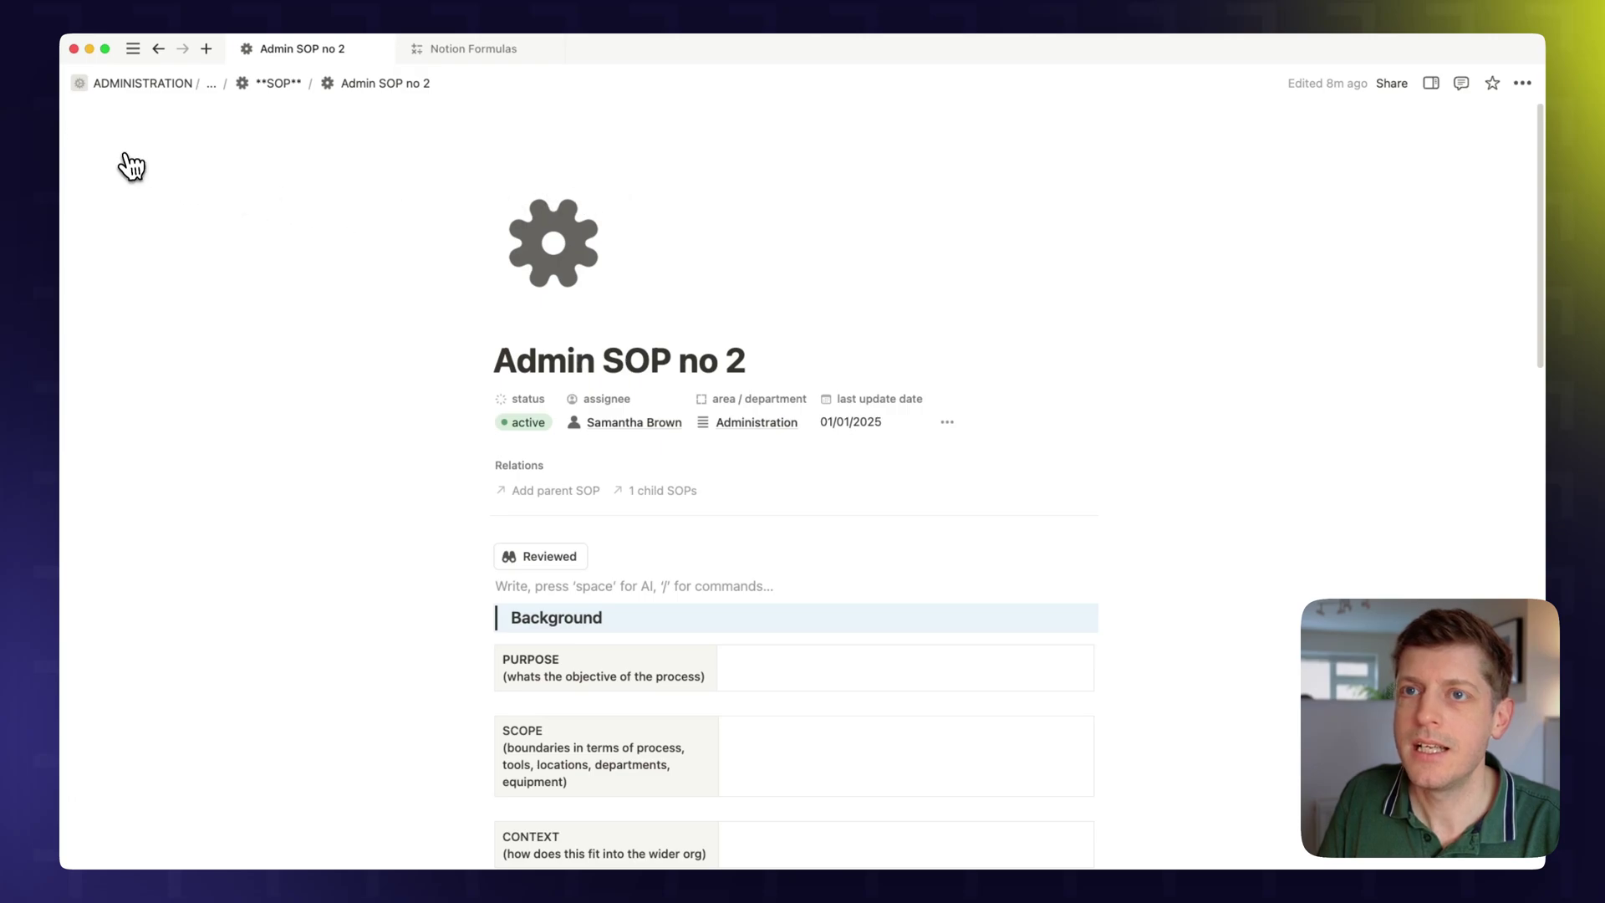
{"action": "left_click", "coordinate": [159, 50]}
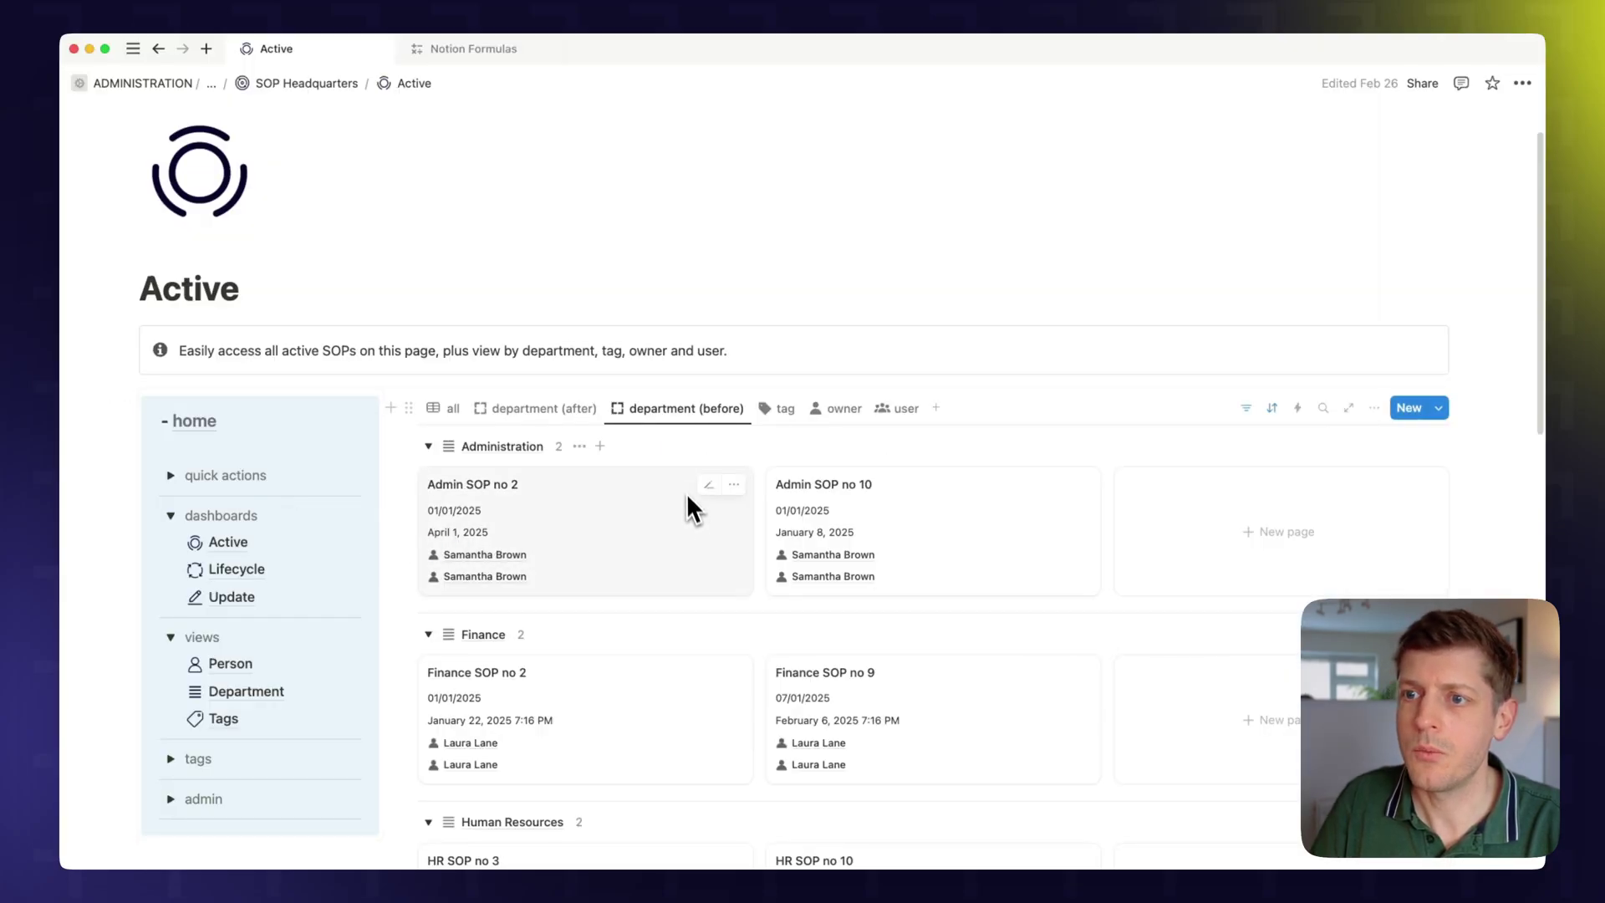
{"action": "left_click", "coordinate": [503, 416]}
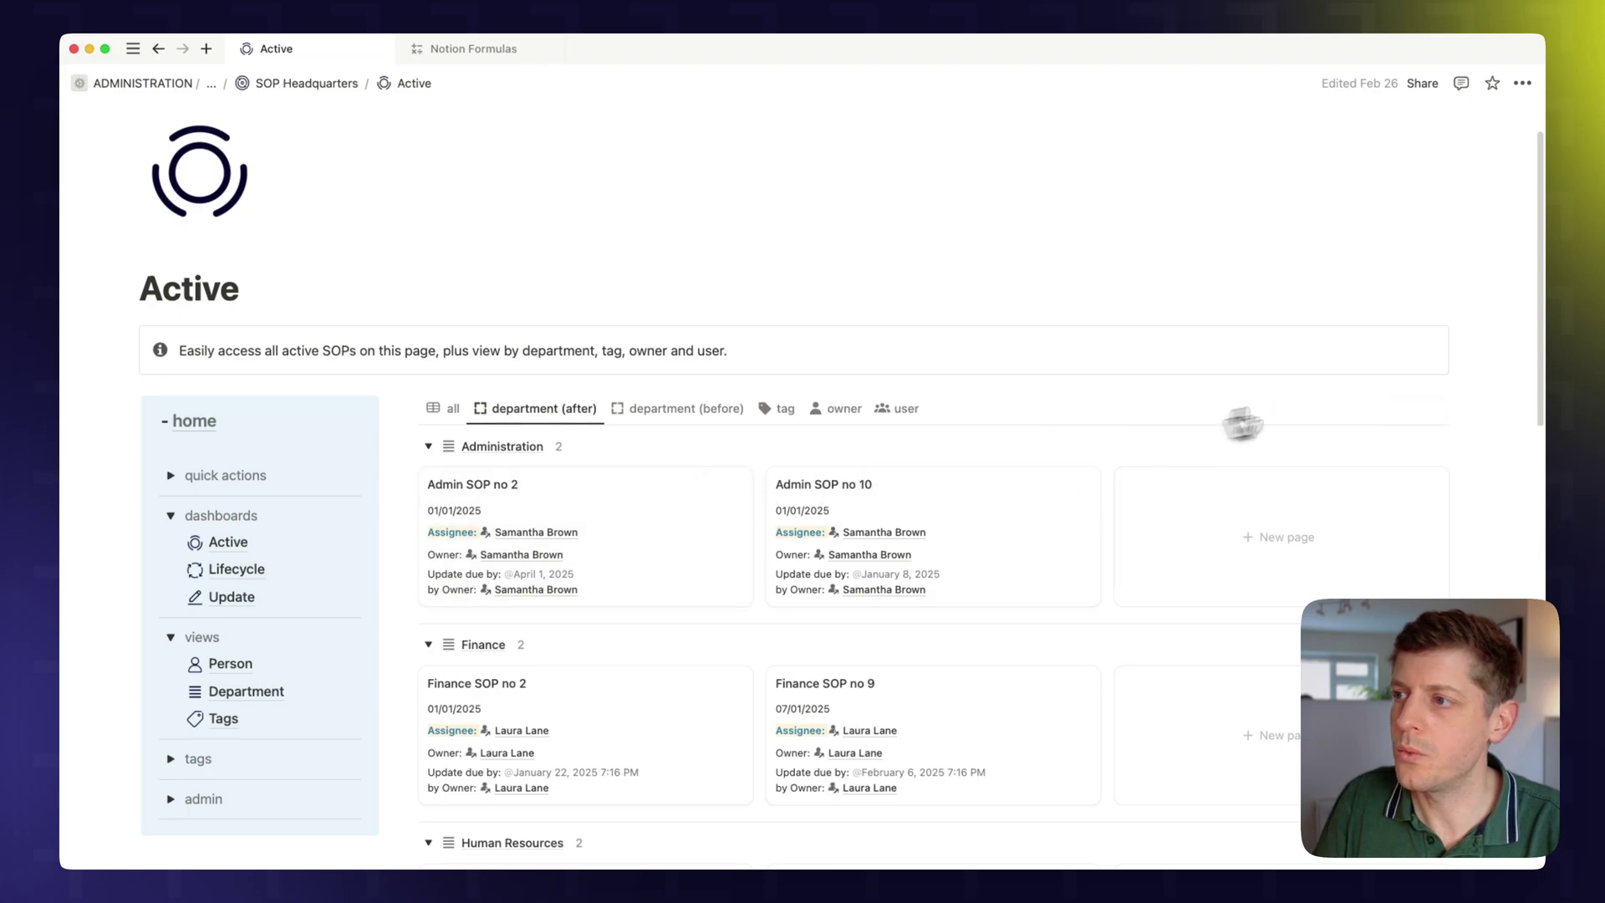
Hide the owner (labelled) and update (labelled) properties from the department (after) gallery cards
{"action": "left_click", "coordinate": [1376, 409]}
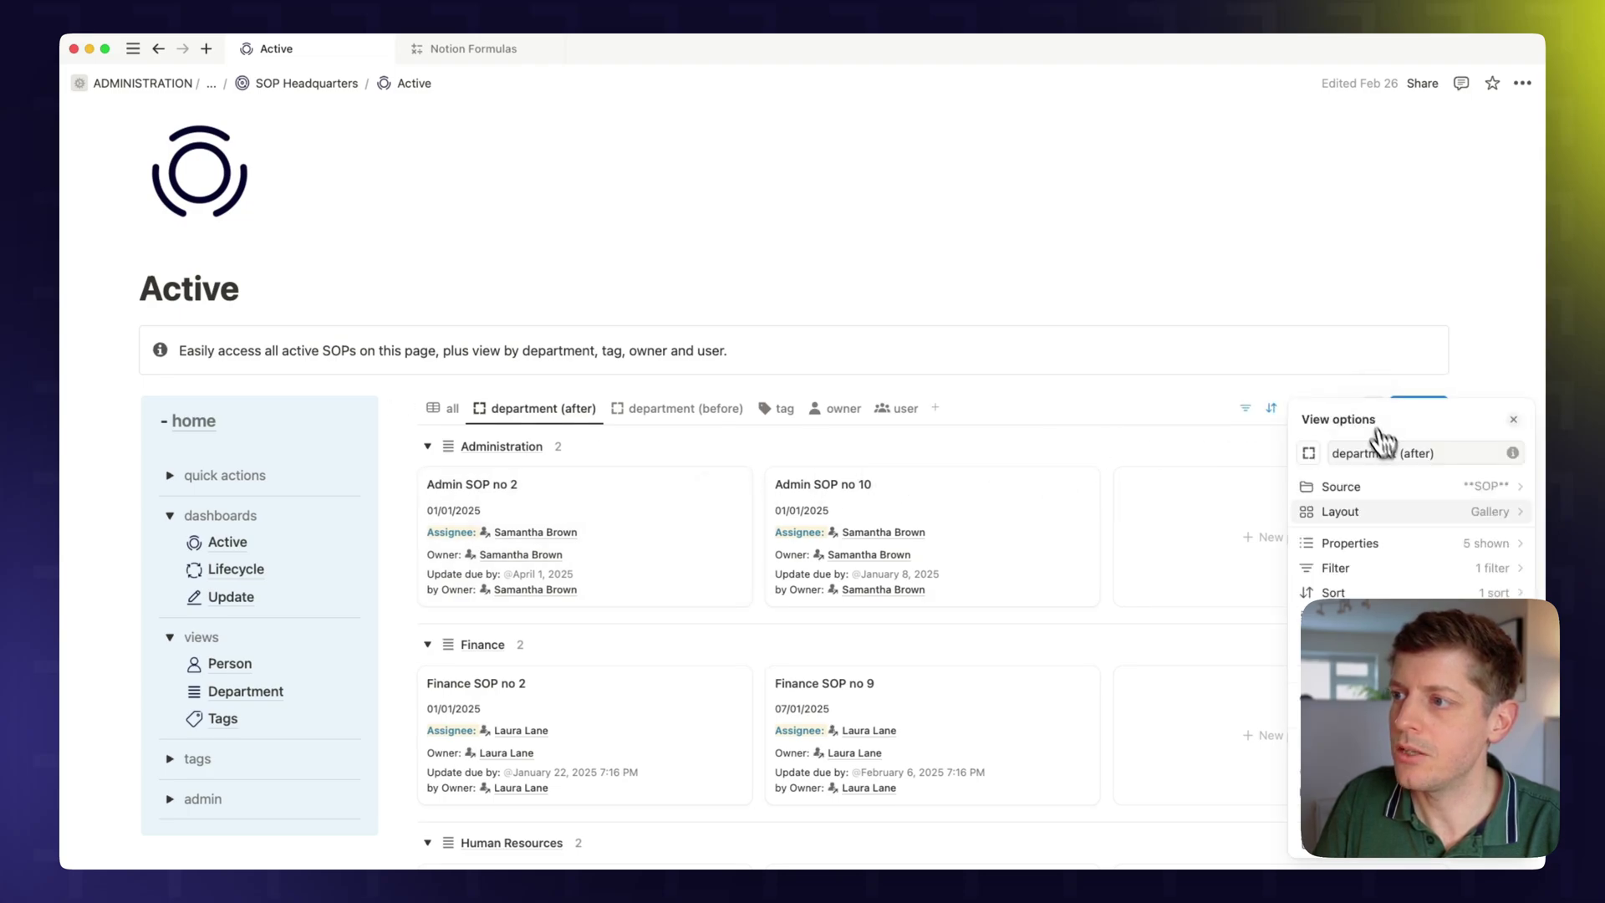
{"action": "left_click", "coordinate": [1451, 530]}
{"action": "left_click", "coordinate": [1488, 403]}
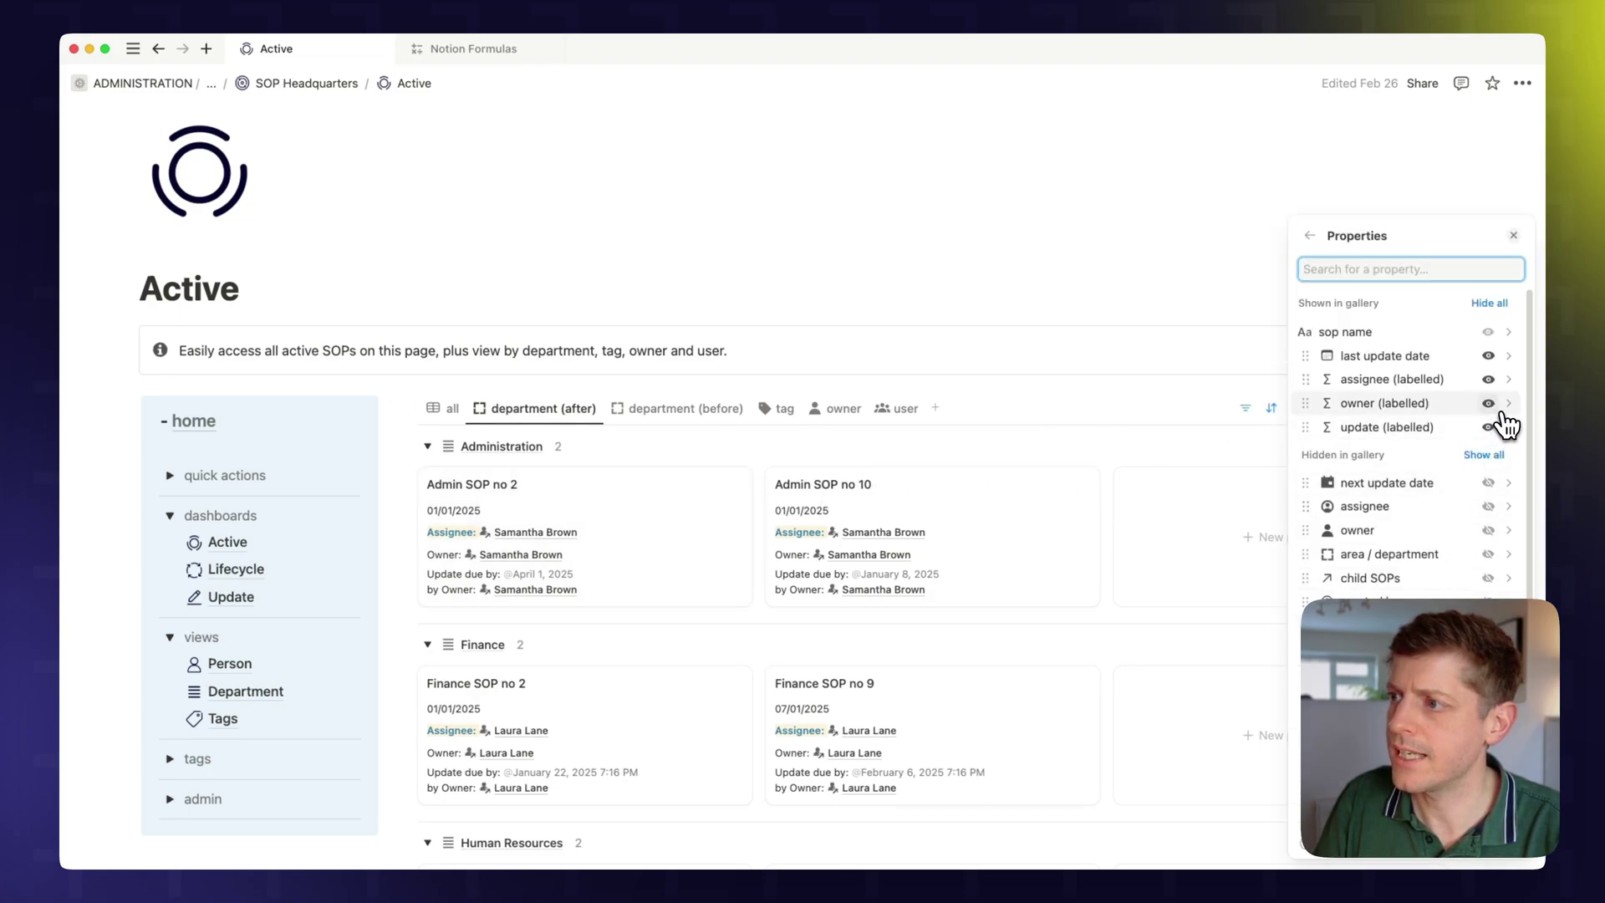
{"action": "left_click", "coordinate": [1488, 404]}
Show update (labelled) 2 on the department (after) cards, then switch to the department (before) view for comparison
{"action": "scroll", "coordinate": [1421, 627], "scroll_direction": "down", "scroll_amount": 4}
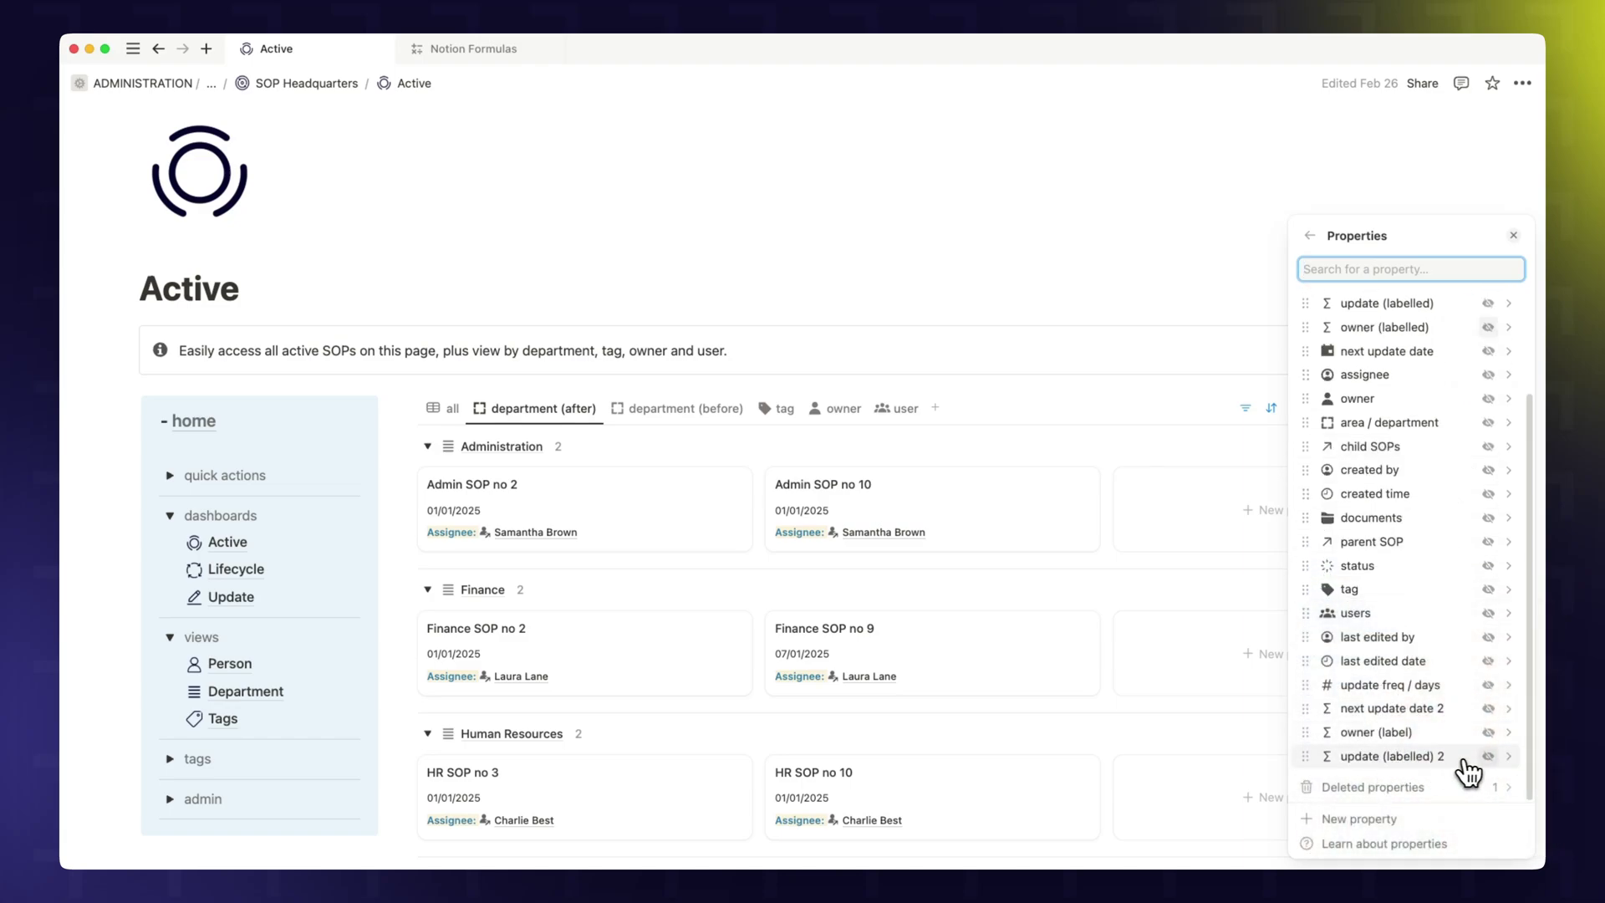
{"action": "left_click", "coordinate": [1489, 756]}
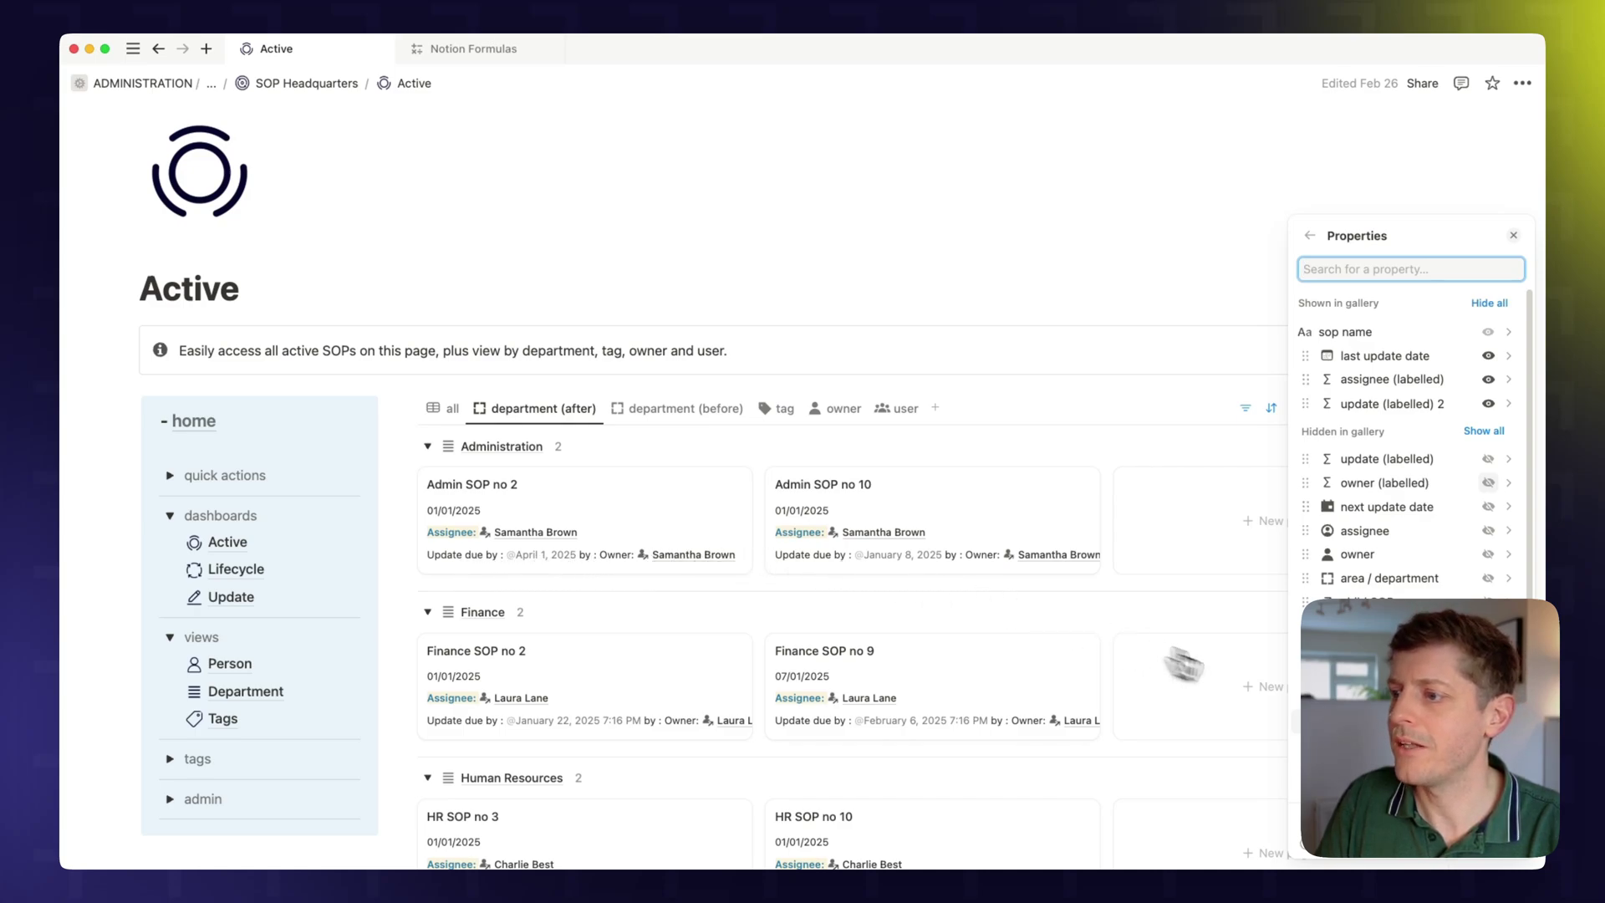
{"action": "left_click", "coordinate": [781, 579]}
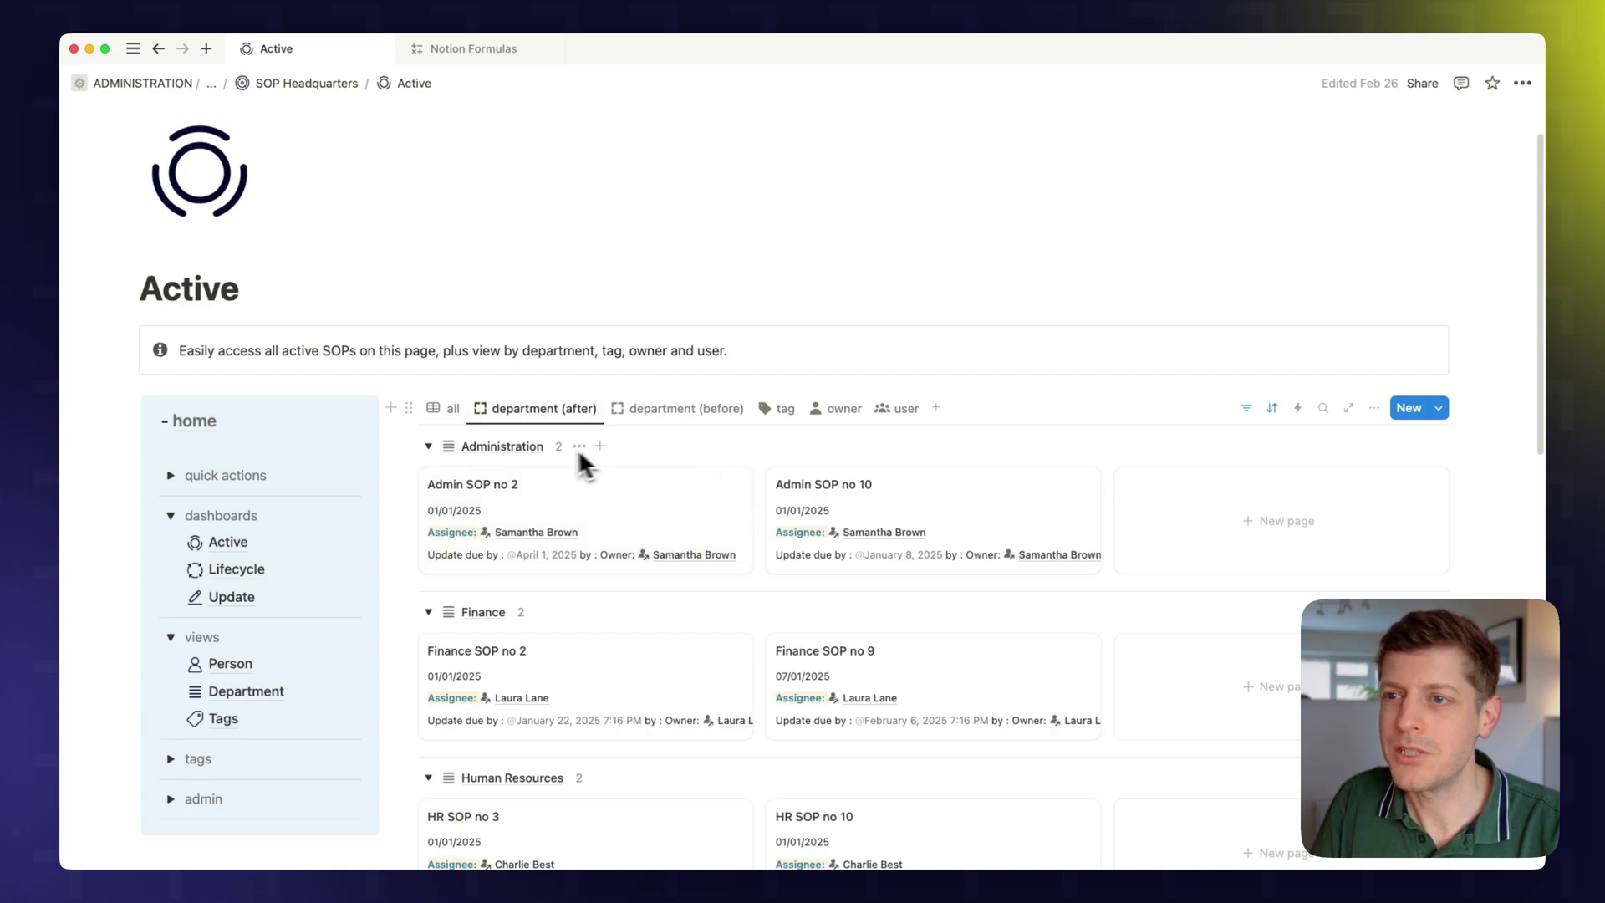
{"action": "left_click", "coordinate": [661, 409]}
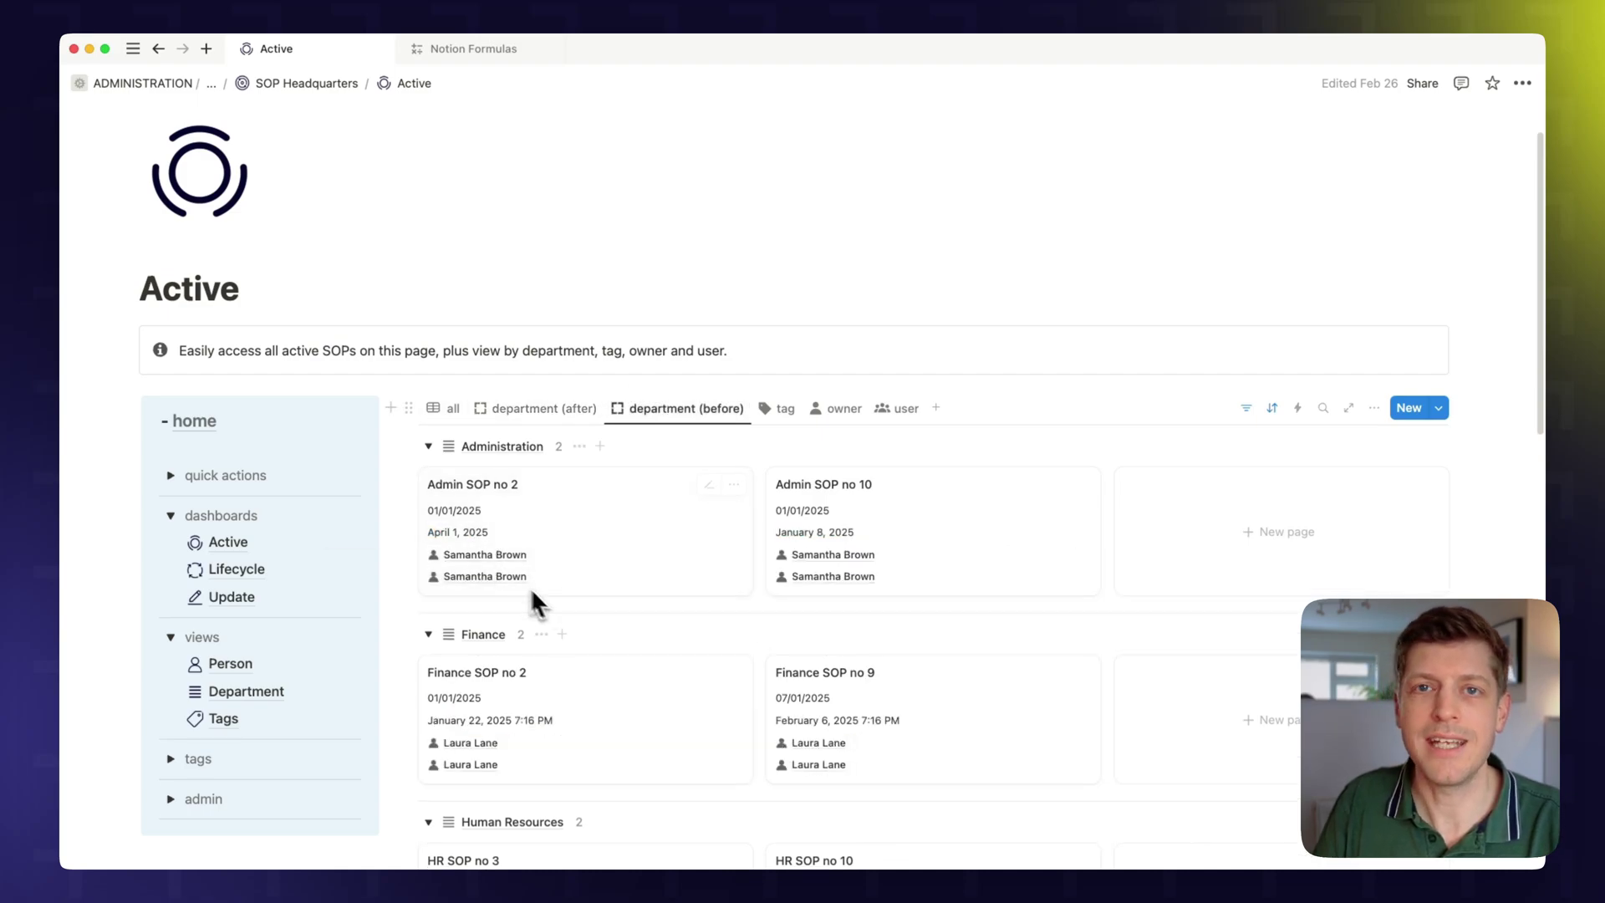